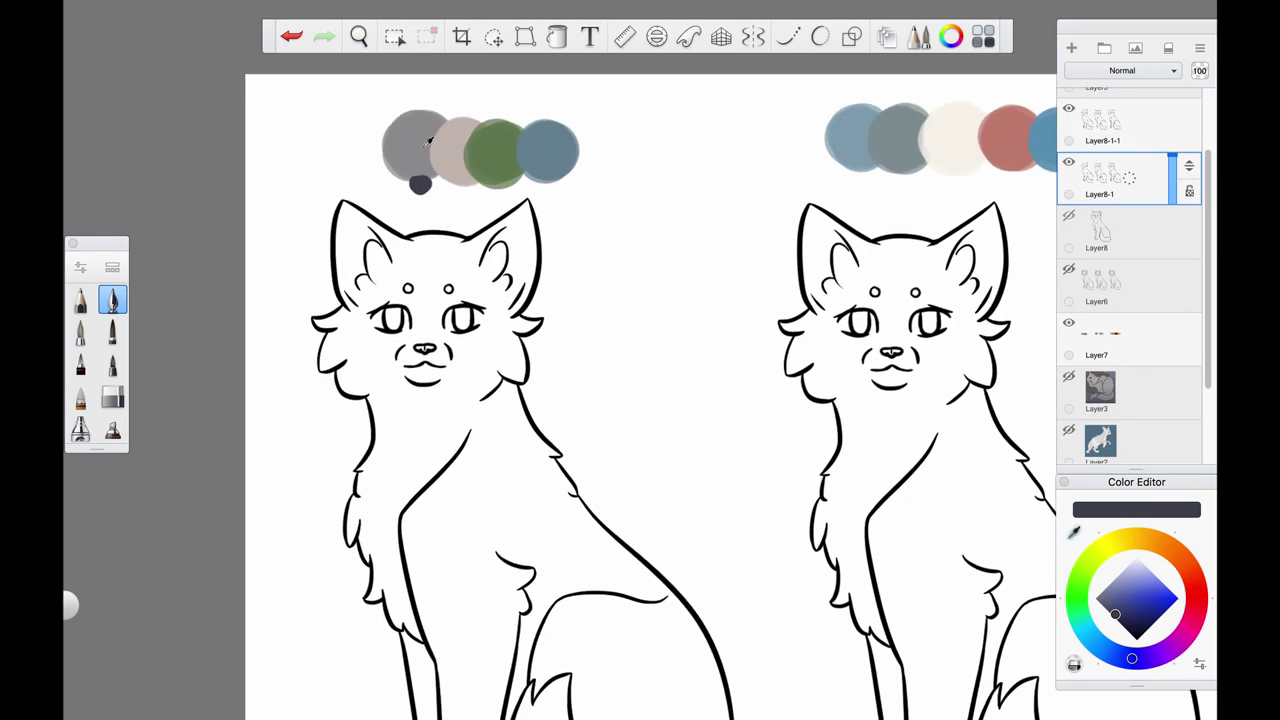
# Step: Fill the left cat's body and remaining gaps with the grey swatch colour
pyautogui.keyDown('alt'); pyautogui.click(427, 143); pyautogui.keyUp('alt')
pyautogui.click(557, 36)
pyautogui.click(440, 460)
pyautogui.scroll(-3, 440, 460)
pyautogui.click(540, 640)
# Step: On a new layer, paint a beige stroke on the forehead above one eye
pyautogui.scroll(3, 530, 352)
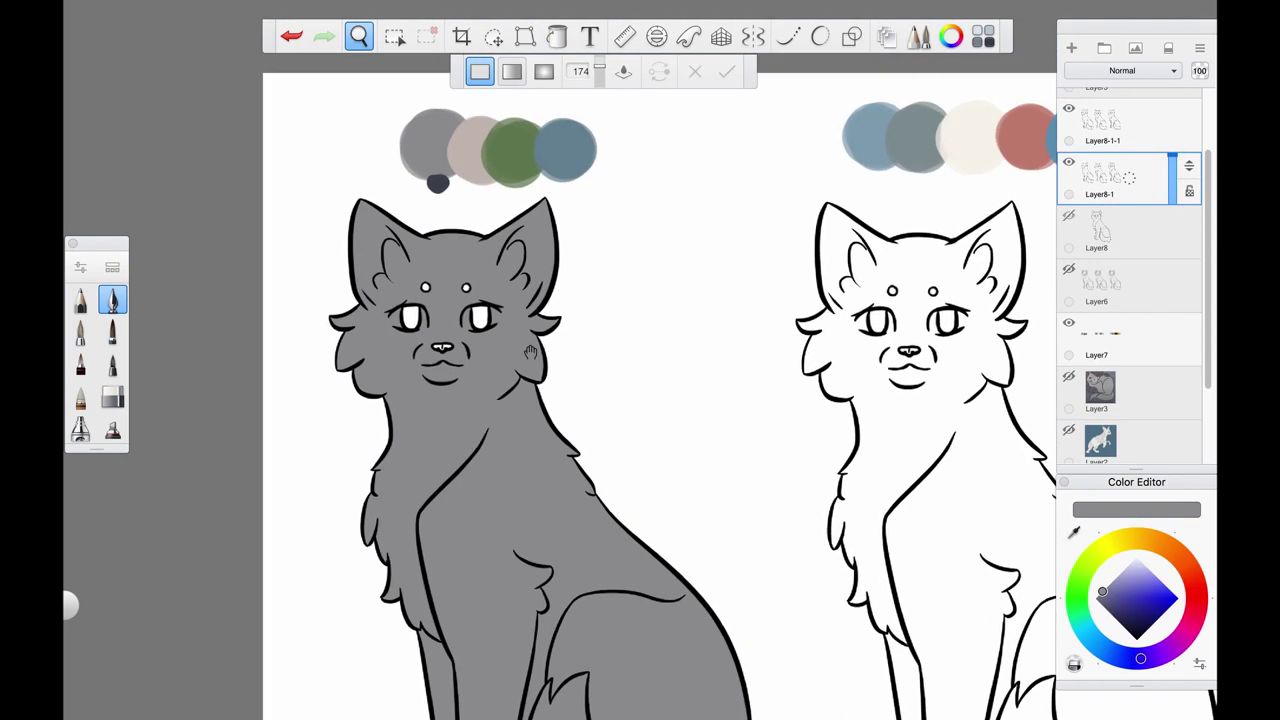
pyautogui.keyDown('alt'); pyautogui.click(475, 145); pyautogui.keyUp('alt')
pyautogui.hotkey('ctrl', 'l')
pyautogui.scroll(5, 494, 300)
pyautogui.moveTo(490, 308)
pyautogui.mouseDown()
pyautogui.moveTo(543, 220)
pyautogui.moveTo(626, 207)
pyautogui.mouseUp()
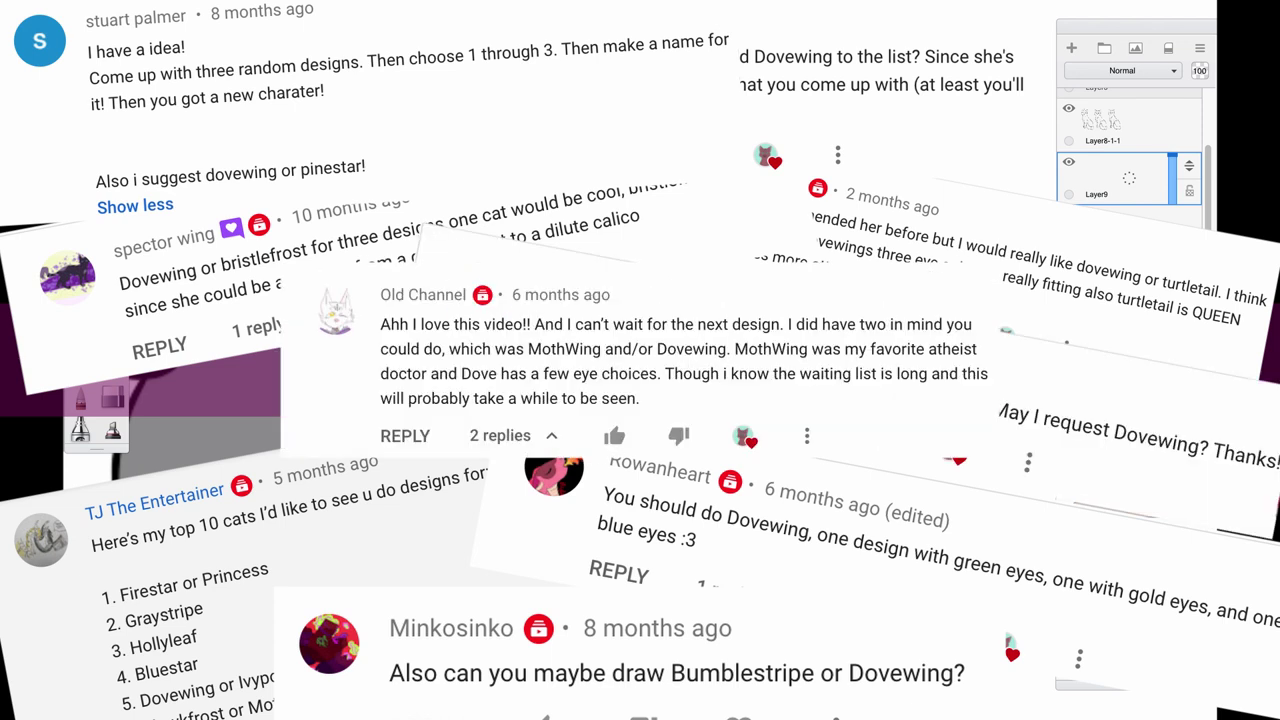
# Step: Outline a beige loop around the right eye and fill it beige
pyautogui.moveTo(485, 300)
pyautogui.mouseDown()
pyautogui.moveTo(541, 234)
pyautogui.moveTo(639, 248)
pyautogui.moveTo(690, 358)
pyautogui.mouseUp()
pyautogui.moveTo(487, 298)
pyautogui.mouseDown()
pyautogui.moveTo(497, 392)
pyautogui.moveTo(567, 418)
pyautogui.moveTo(671, 371)
pyautogui.mouseUp()
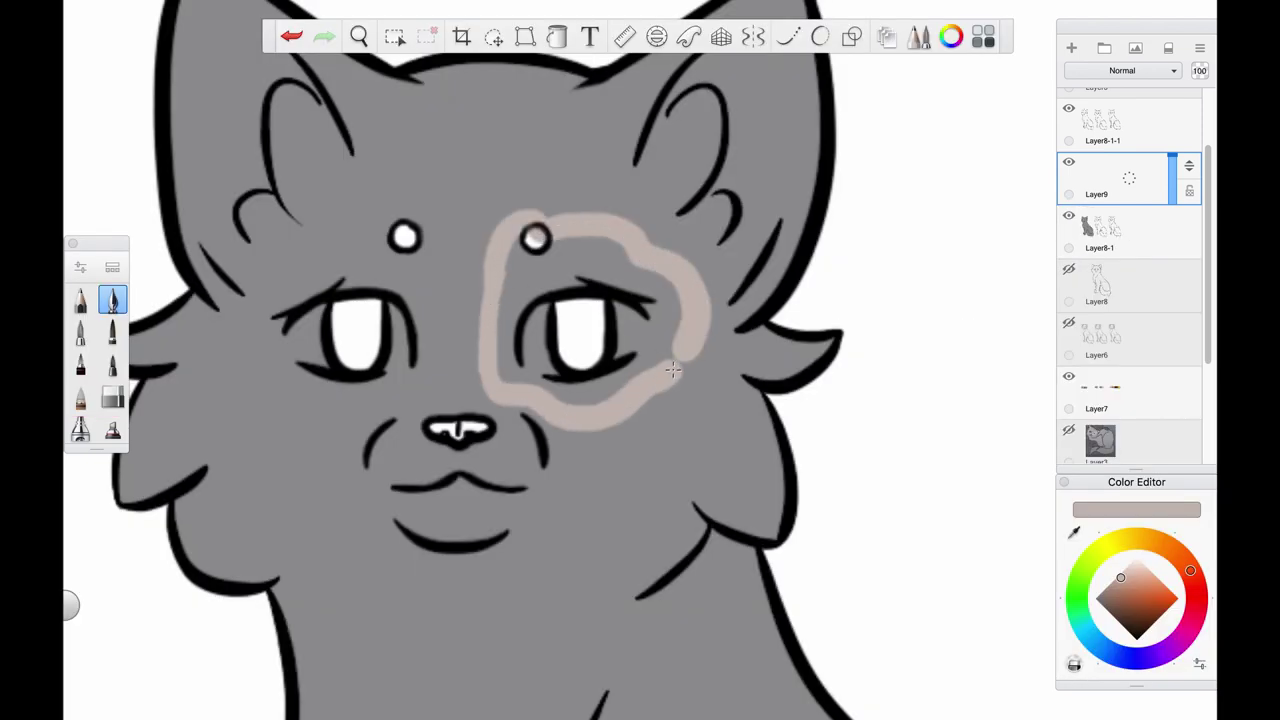
pyautogui.press('f')
pyautogui.click(586, 294)
# Step: Outline and fill a matching beige patch around the left eye
pyautogui.press('space')
pyautogui.moveTo(431, 336); pyautogui.dragTo(519, 310)
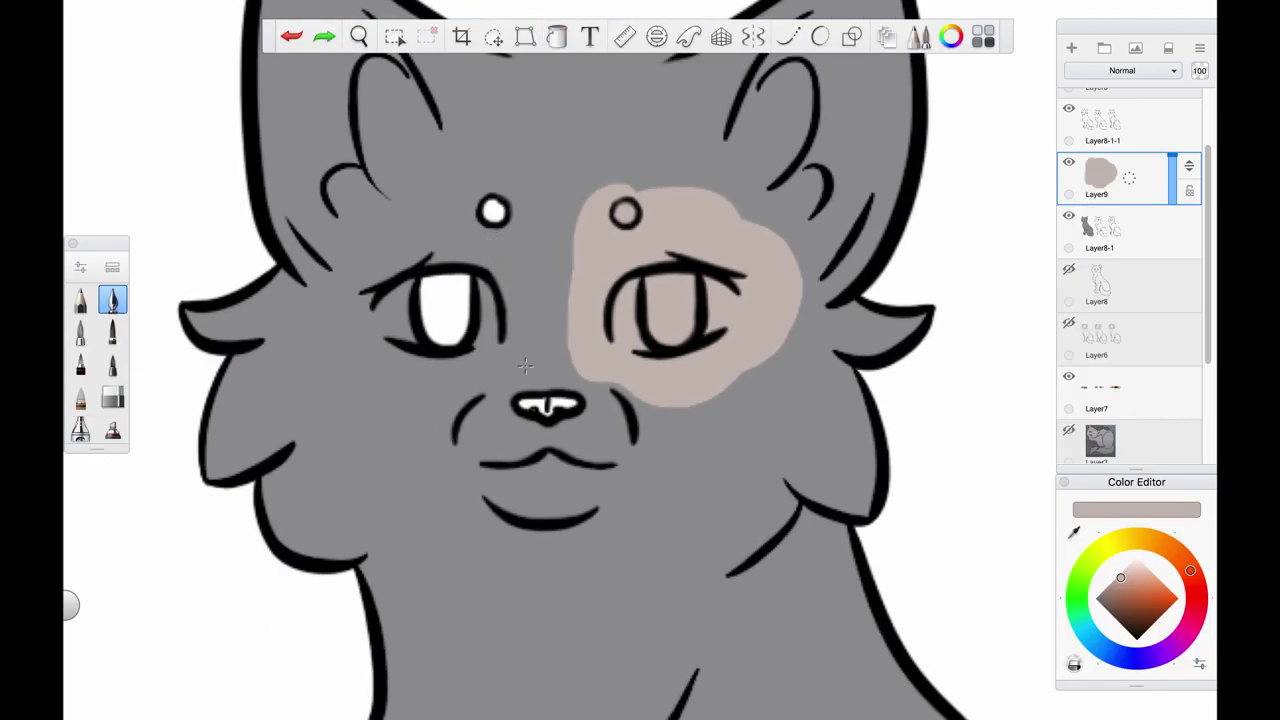
pyautogui.moveTo(520, 372)
pyautogui.mouseDown()
pyautogui.moveTo(490, 195)
pyautogui.moveTo(425, 215)
pyautogui.moveTo(312, 322)
pyautogui.moveTo(500, 390)
pyautogui.moveTo(520, 345)
pyautogui.mouseUp()
pyautogui.press('f')
pyautogui.click(380, 290)
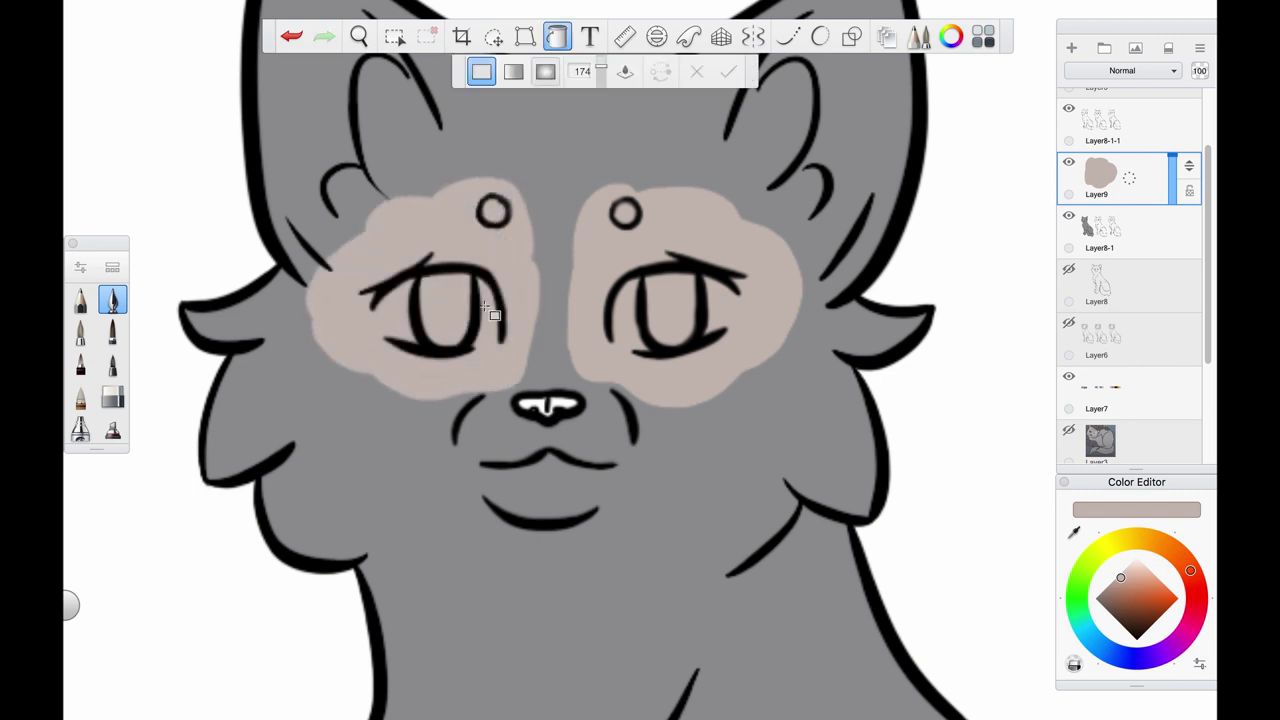
pyautogui.scroll(-3, 585, 360)
pyautogui.scroll(3, 588, 360)
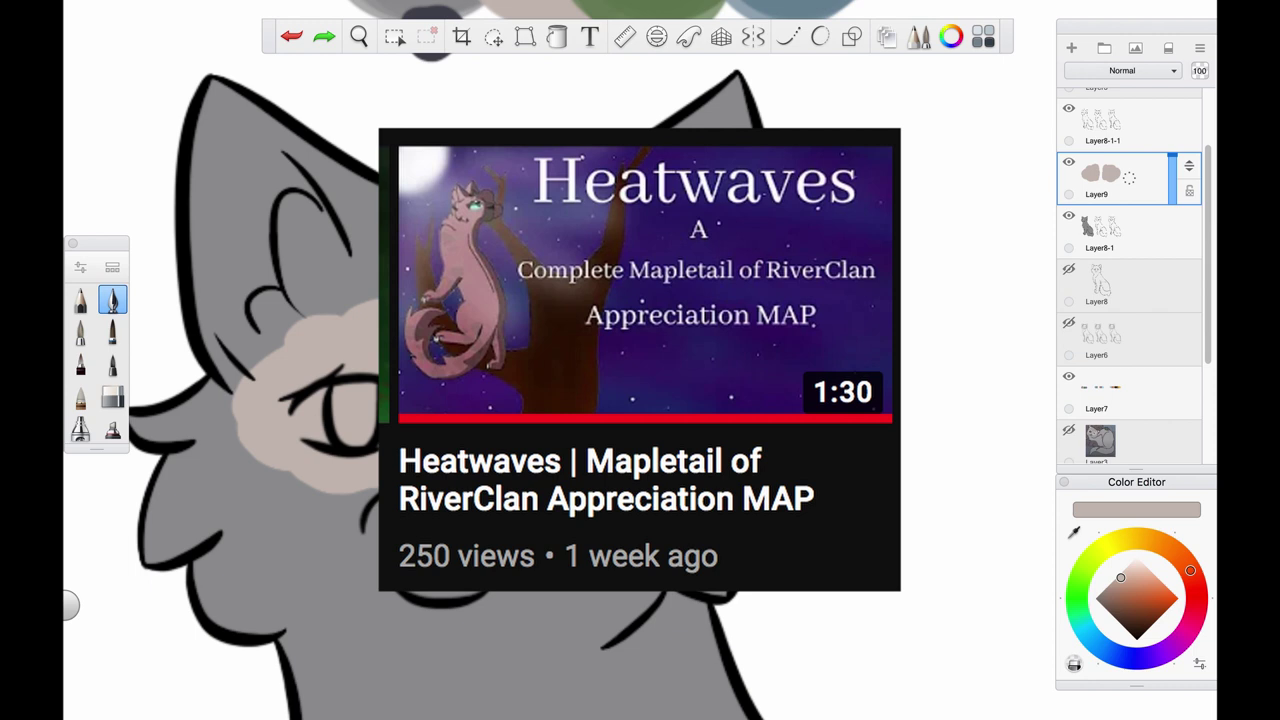
# Step: Paint the insides of both ears beige, undoing a stray stroke
pyautogui.moveTo(648, 165); pyautogui.dragTo(722, 265)
pyautogui.hotkey('ctrl', 'z')
pyautogui.moveTo(680, 150)
pyautogui.mouseDown()
pyautogui.moveTo(715, 238)
pyautogui.moveTo(755, 175)
pyautogui.moveTo(660, 118)
pyautogui.mouseUp()
pyautogui.press('space')
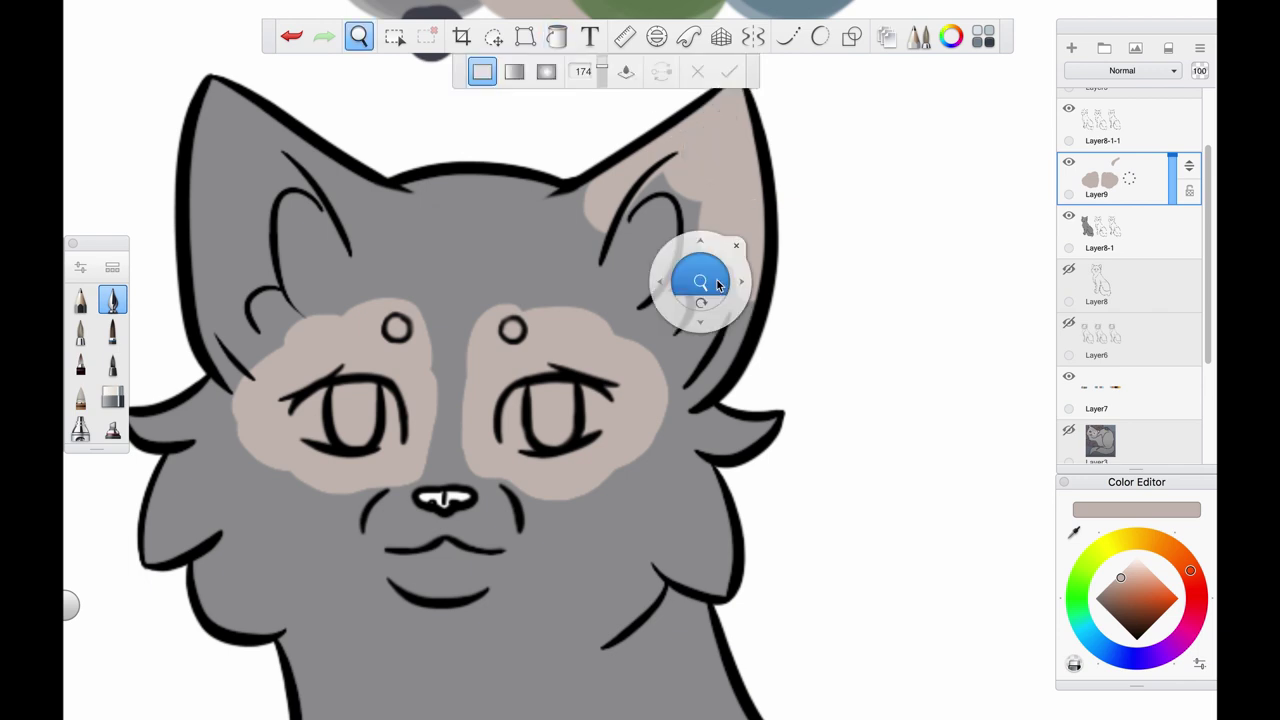
pyautogui.moveTo(717, 285)
pyautogui.mouseDown()
pyautogui.moveTo(690, 300)
pyautogui.moveTo(760, 280)
pyautogui.moveTo(812, 232)
pyautogui.mouseUp()
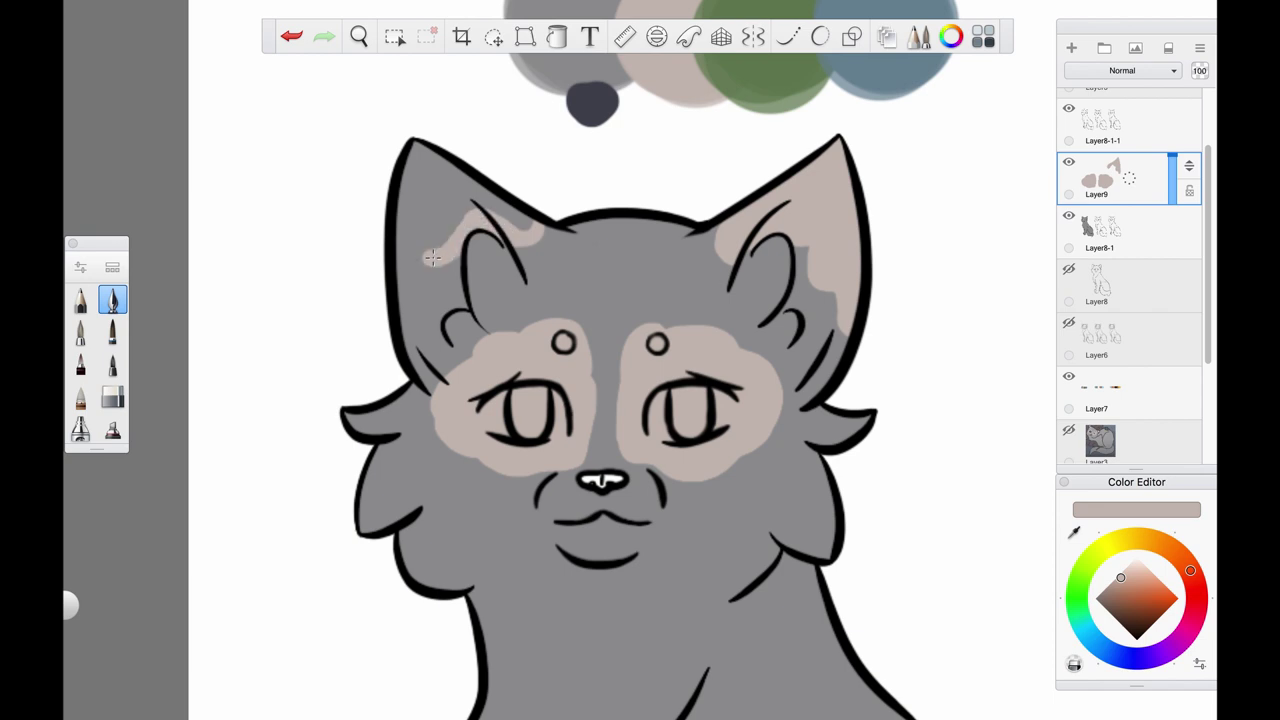
pyautogui.moveTo(432, 258)
pyautogui.mouseDown()
pyautogui.moveTo(402, 231)
pyautogui.moveTo(415, 148)
pyautogui.moveTo(515, 215)
pyautogui.mouseUp()
# Step: Paint the grey cat's nose with the dark swatch colour
pyautogui.press('f')
pyautogui.scroll(-3, 592, 205)
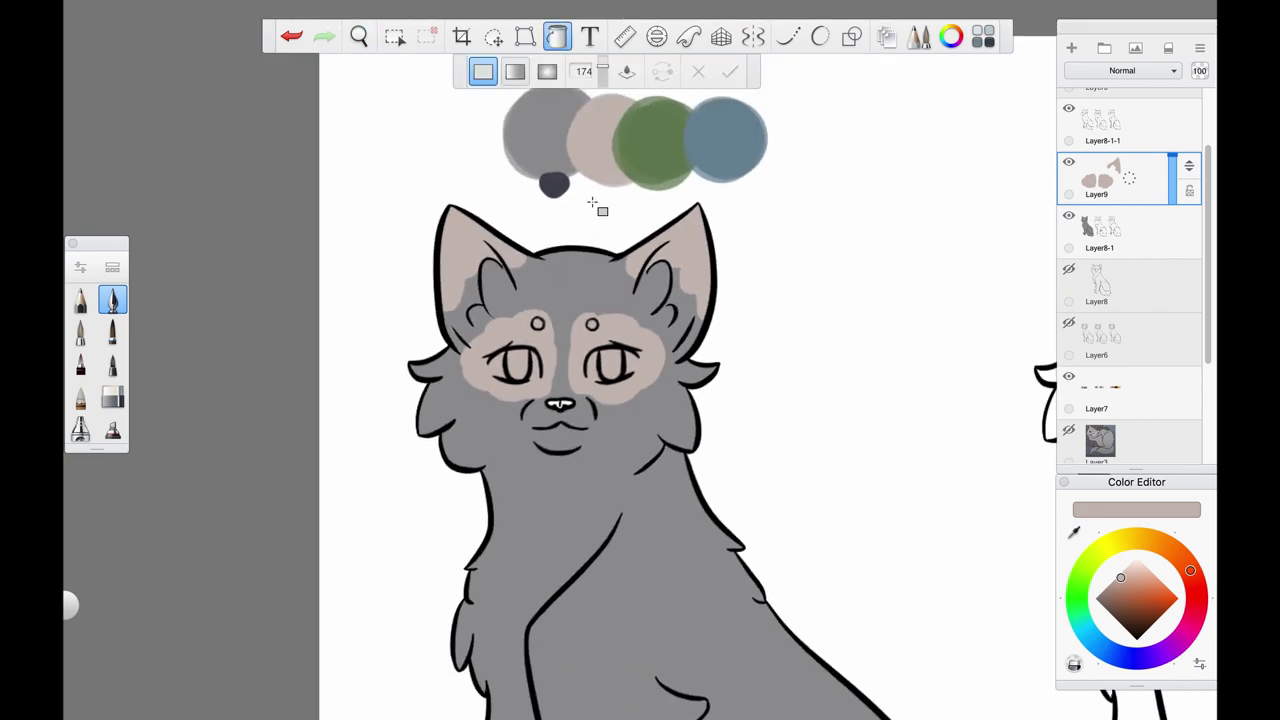
pyautogui.keyDown('alt'); pyautogui.click(554, 185); pyautogui.keyUp('alt')
pyautogui.press('b')
pyautogui.scroll(5, 551, 448)
pyautogui.moveTo(575, 310); pyautogui.dragTo(549, 315)
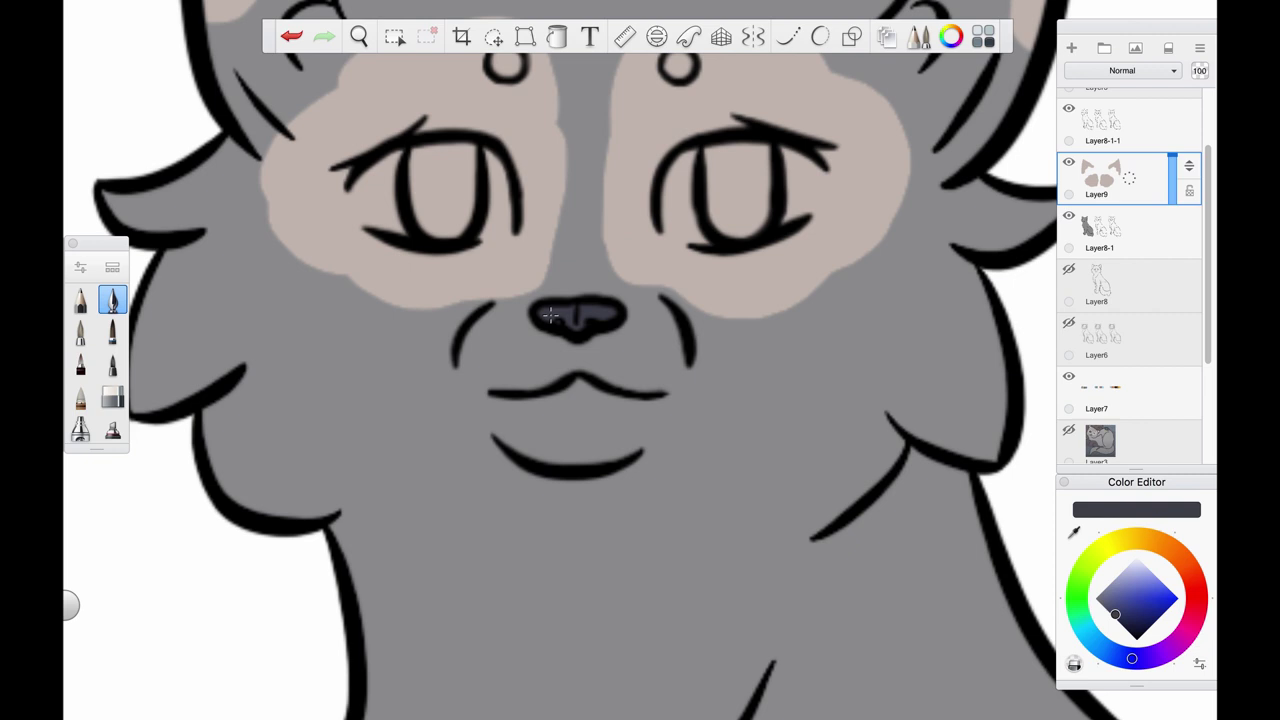
# Step: On a new layer above the lineart, paint two beige forehead dots
pyautogui.scroll(-3, 549, 315)
pyautogui.click(1190, 570)
pyautogui.click(1114, 584)
pyautogui.click(1110, 122)
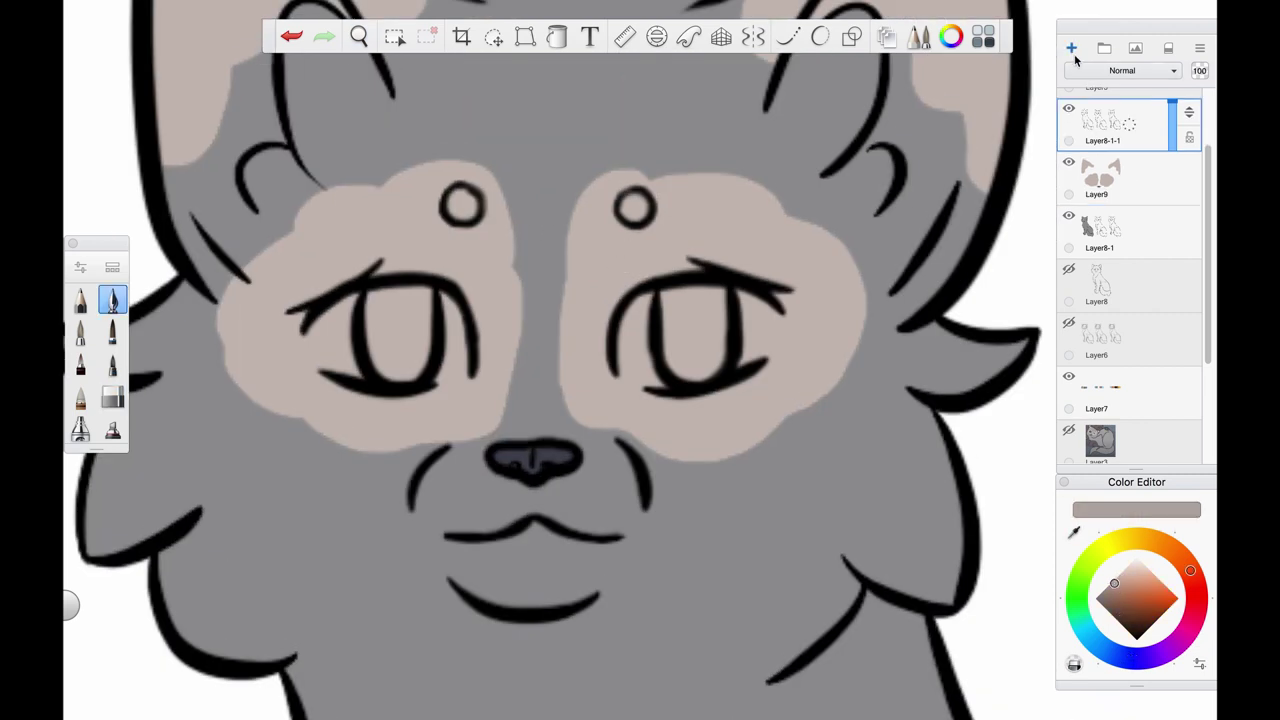
pyautogui.click(1071, 48)
pyautogui.moveTo(626, 202); pyautogui.dragTo(636, 210)
pyautogui.moveTo(455, 200); pyautogui.dragTo(462, 192)
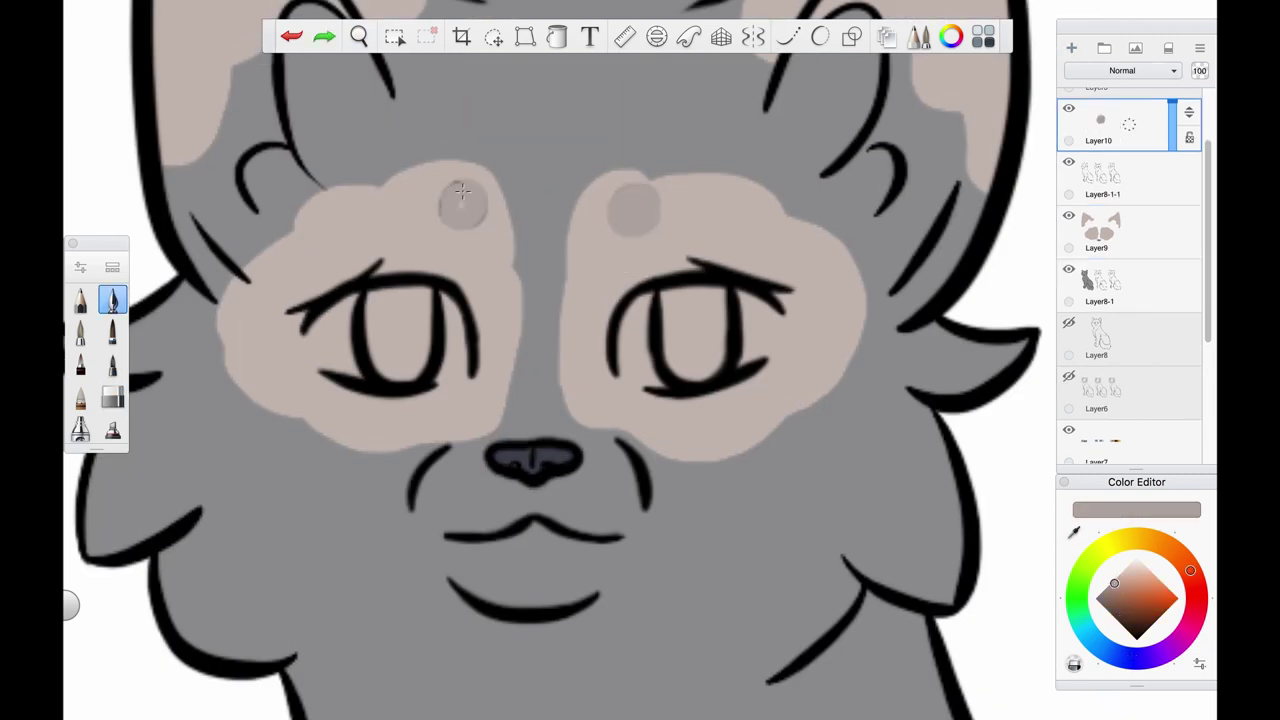
pyautogui.press('e')
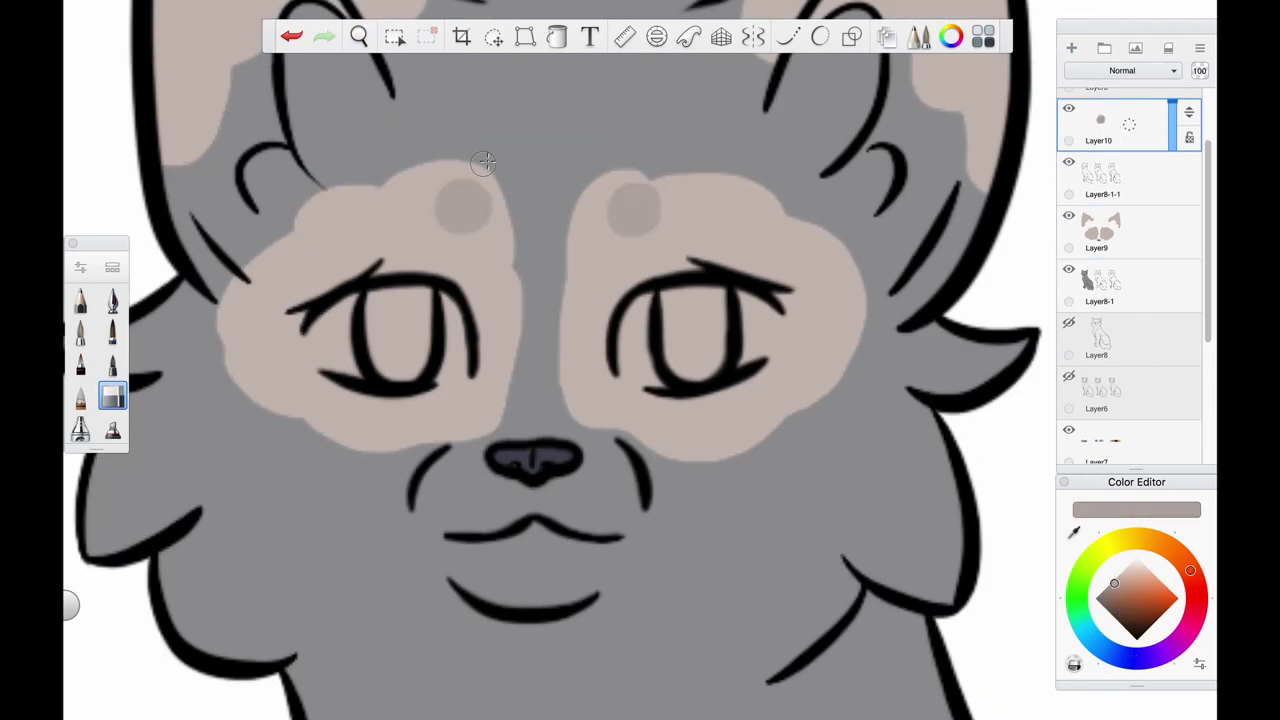
pyautogui.press('e')
pyautogui.click(643, 193)
# Step: On a new layer, paint the irises green, undoing a stray dot
pyautogui.scroll(-5, 643, 193)
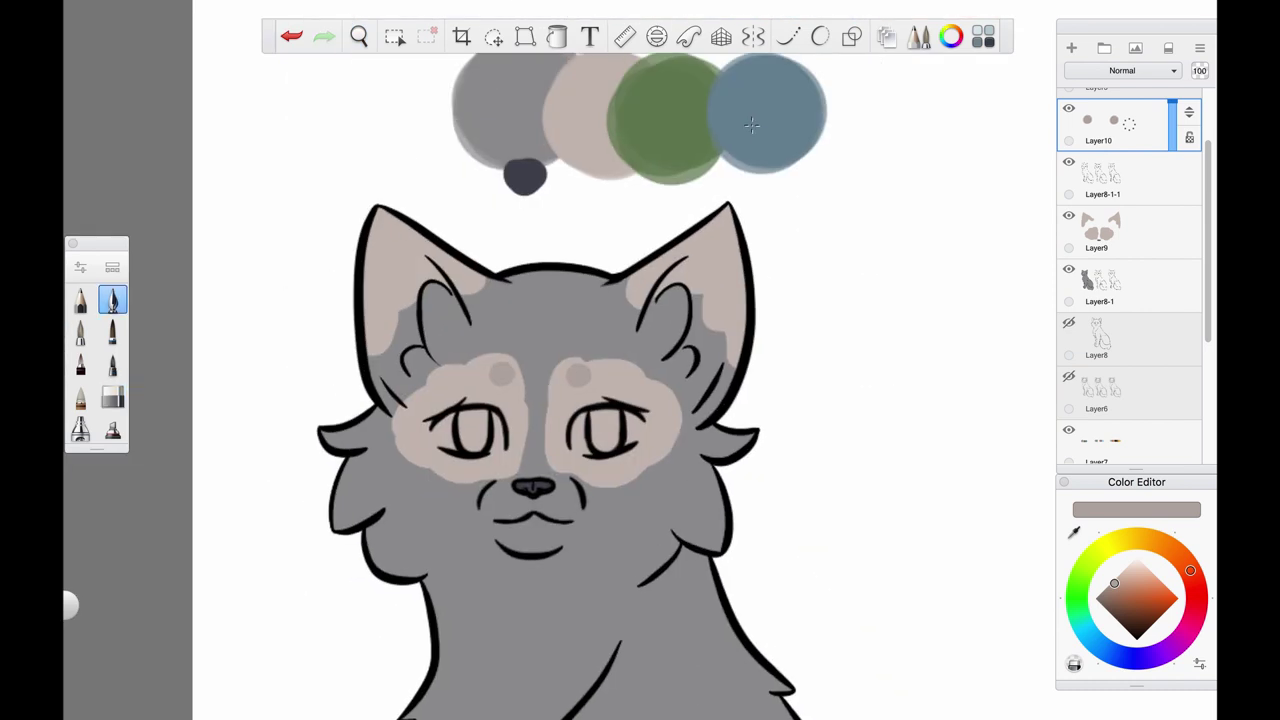
pyautogui.keyDown('alt'); pyautogui.click(676, 117); pyautogui.keyUp('alt')
pyautogui.hotkey('ctrl', 'l')
pyautogui.scroll(5, 643, 443)
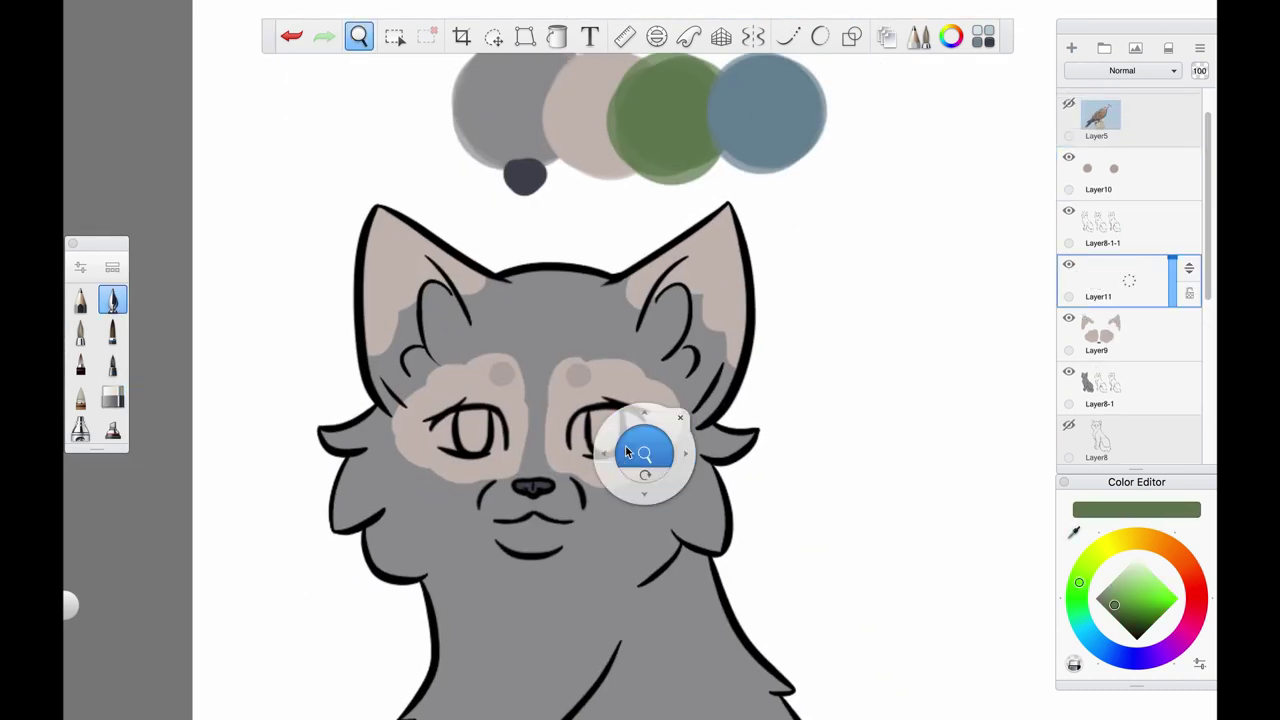
pyautogui.moveTo(636, 302)
pyautogui.mouseDown()
pyautogui.moveTo(656, 350)
pyautogui.moveTo(667, 291)
pyautogui.moveTo(637, 315)
pyautogui.mouseUp()
pyautogui.hotkey('ctrl', 'z')
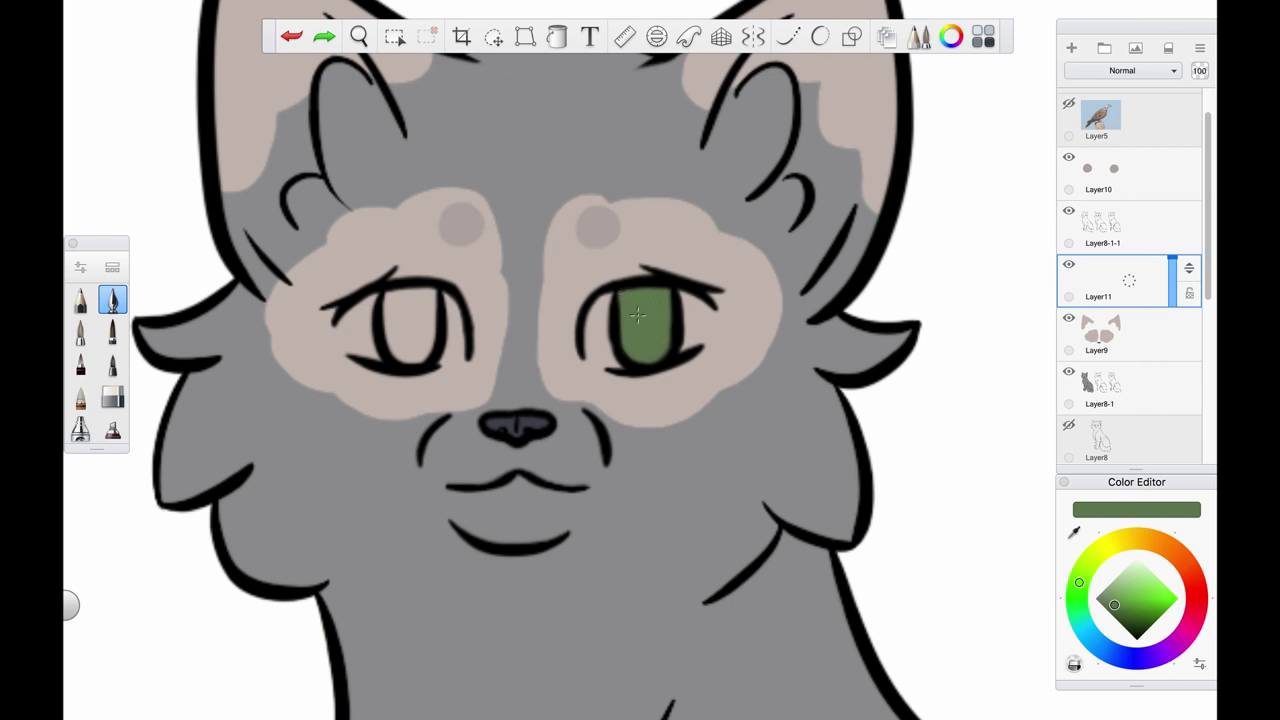
pyautogui.moveTo(377, 307)
pyautogui.mouseDown()
pyautogui.moveTo(390, 343)
pyautogui.moveTo(431, 335)
pyautogui.moveTo(424, 292)
pyautogui.moveTo(420, 350)
pyautogui.mouseUp()
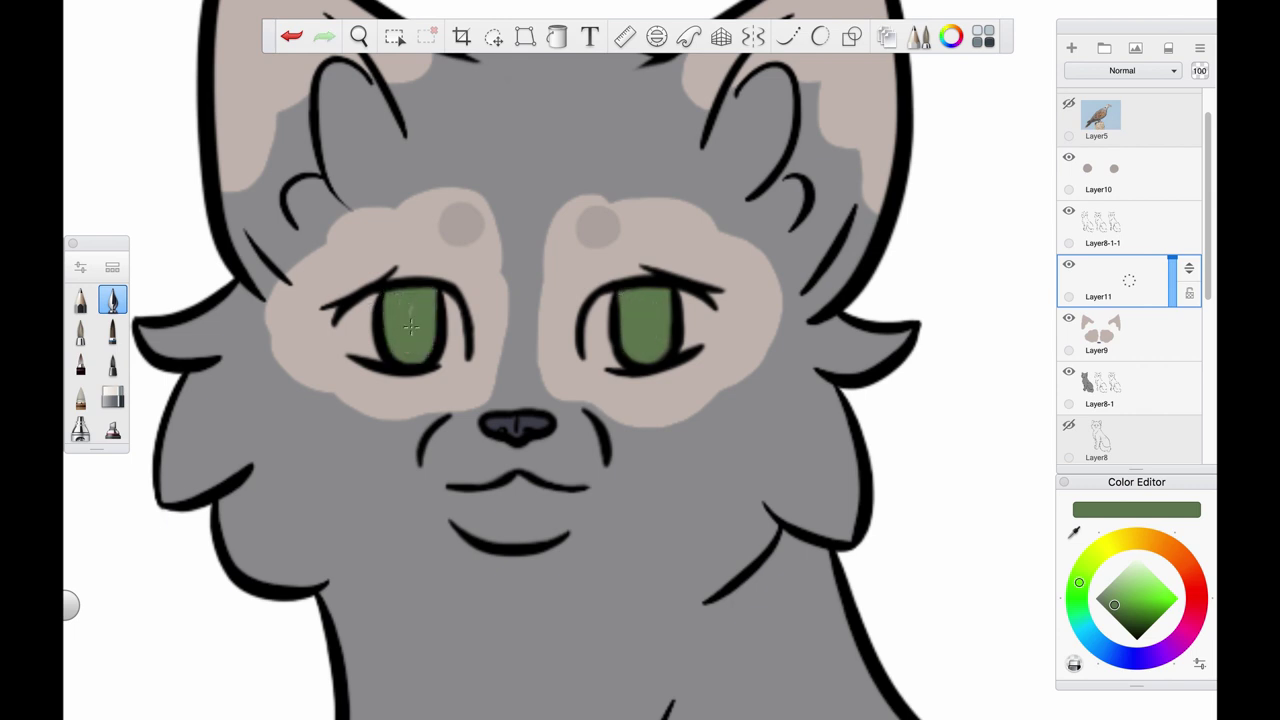
# Step: On another new layer, paint blue around both irises to the eye corners
pyautogui.press('space')
pyautogui.scroll(-5, 753, 277)
pyautogui.keyDown('alt'); pyautogui.click(794, 63); pyautogui.keyUp('alt')
pyautogui.hotkey('ctrl', 'l')
pyautogui.scroll(5, 563, 358)
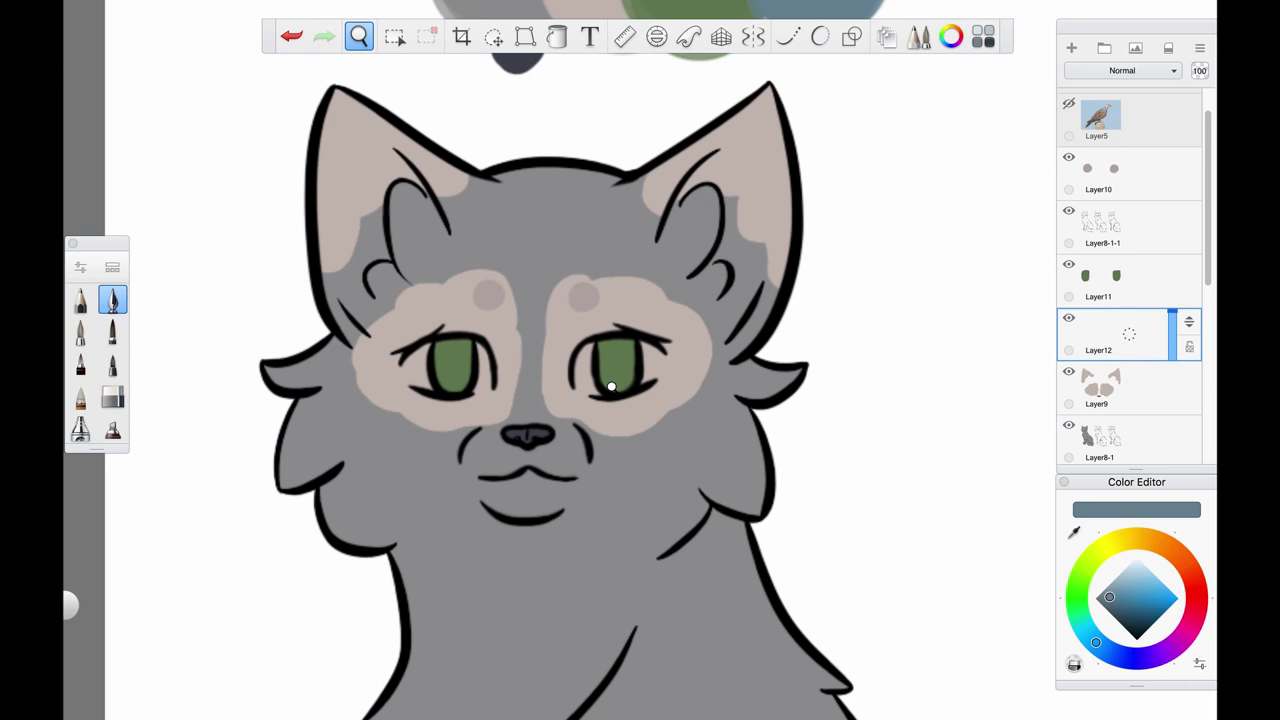
pyautogui.moveTo(578, 318)
pyautogui.mouseDown()
pyautogui.moveTo(563, 358)
pyautogui.moveTo(580, 390)
pyautogui.moveTo(578, 330)
pyautogui.mouseUp()
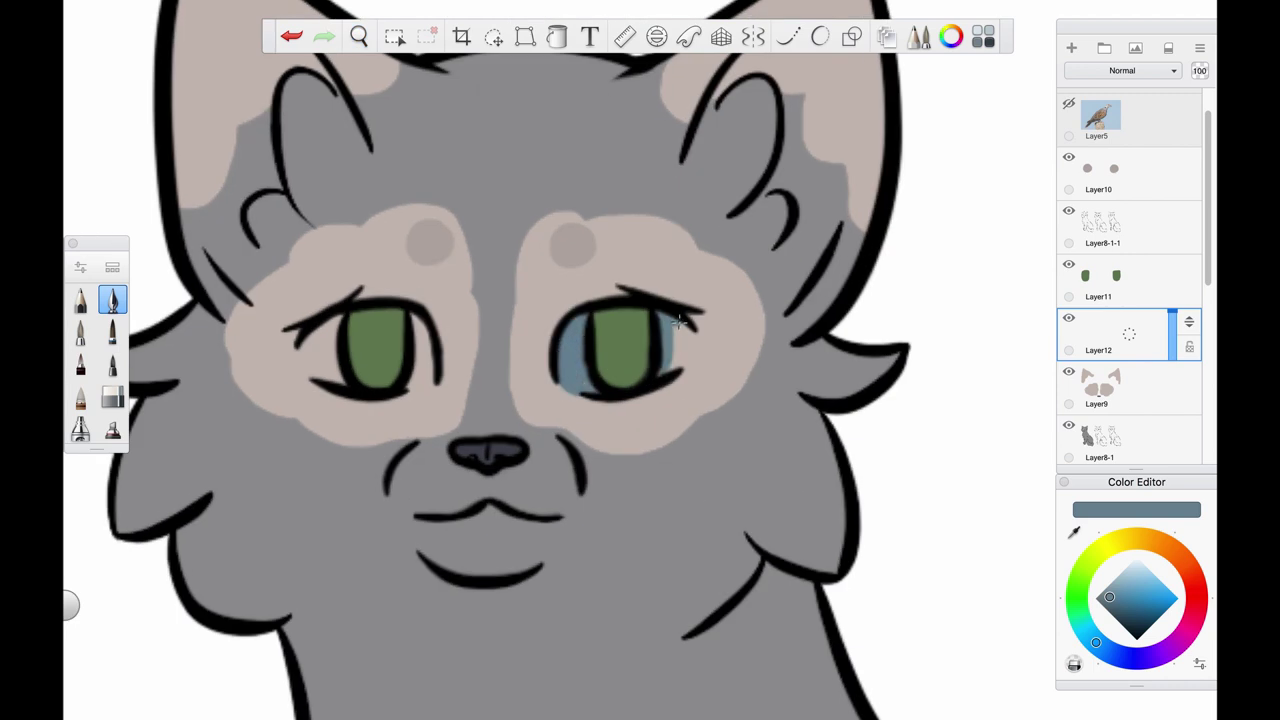
pyautogui.moveTo(679, 320)
pyautogui.mouseDown()
pyautogui.moveTo(670, 366)
pyautogui.moveTo(765, 321)
pyautogui.mouseUp()
pyautogui.press('space')
pyautogui.moveTo(512, 270); pyautogui.dragTo(507, 338)
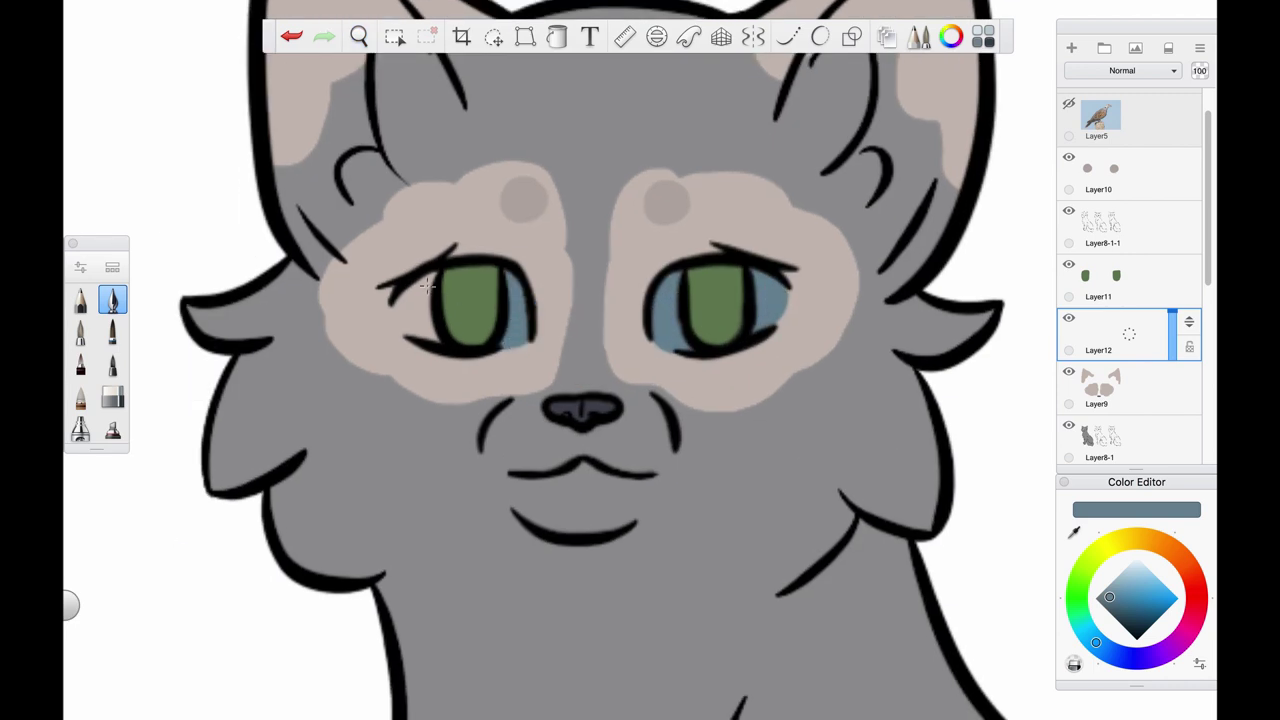
pyautogui.moveTo(413, 325); pyautogui.dragTo(425, 288)
pyautogui.scroll(-5, 540, 330)
pyautogui.scroll(5, 540, 330)
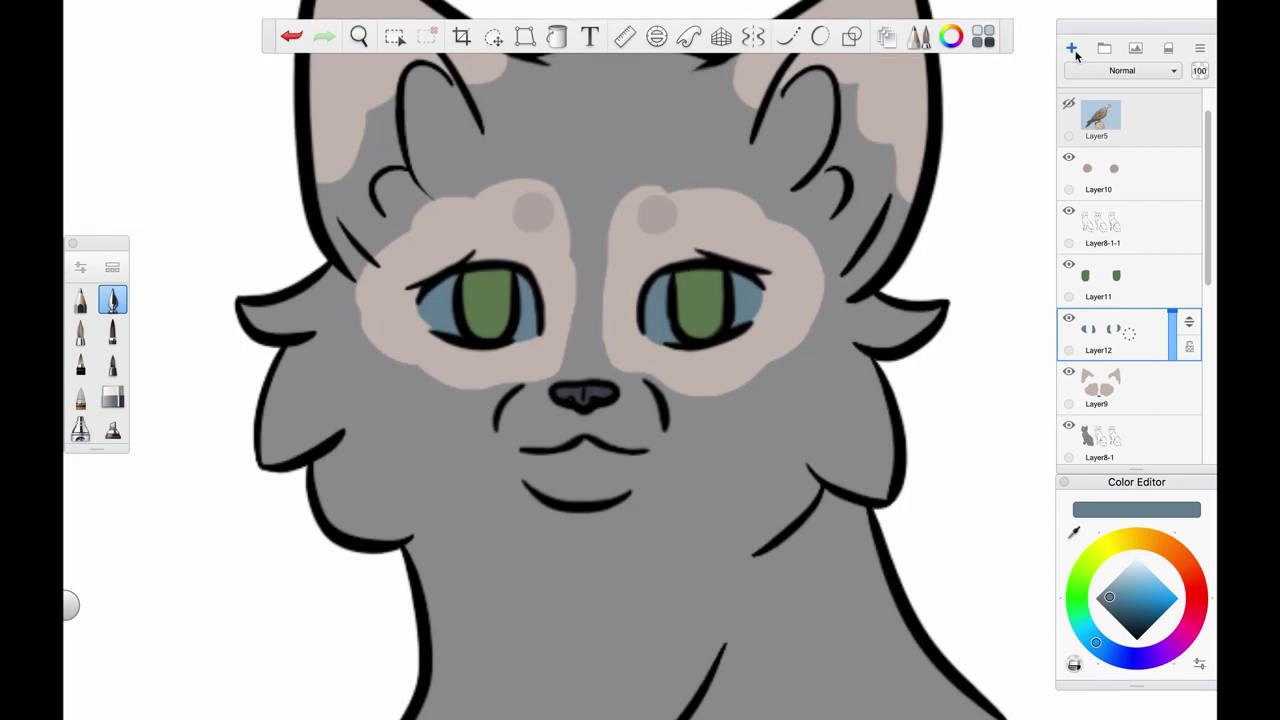
# Step: Add pupil and highlight layers and paint white highlights on both eyes
pyautogui.hotkey('ctrl', 'l')
pyautogui.scroll(3, 477, 305)
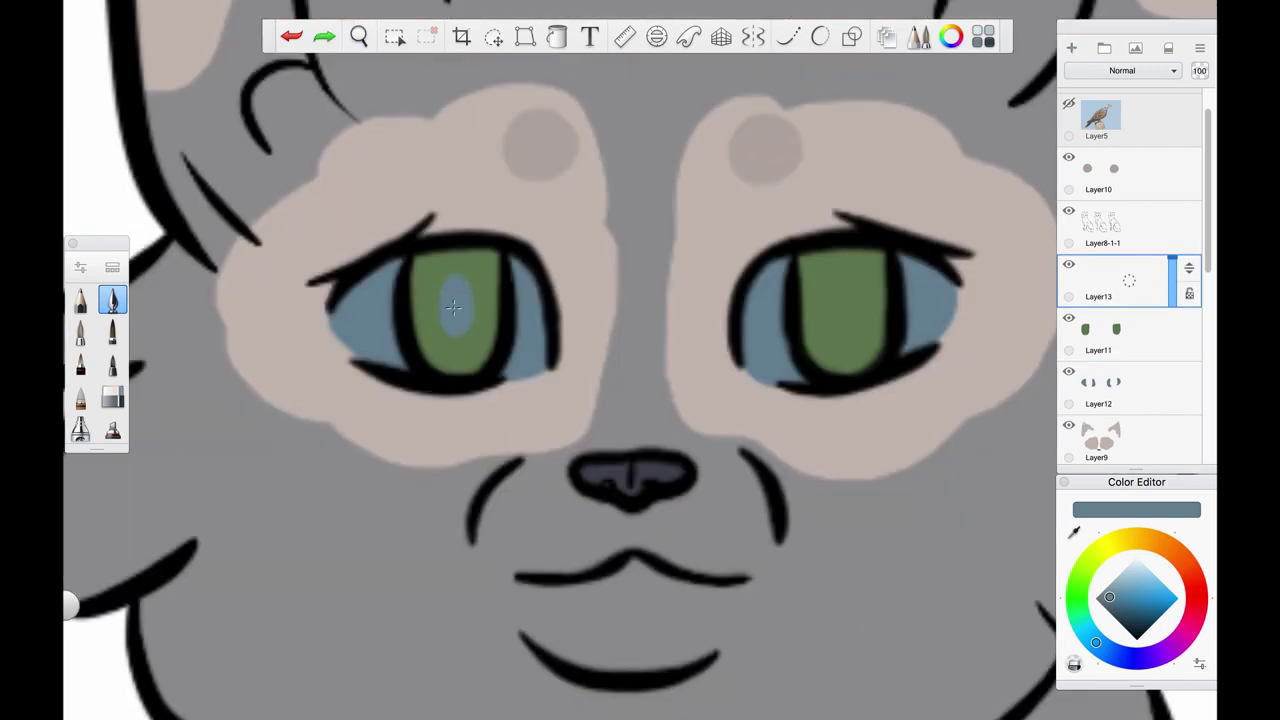
pyautogui.hotkey('ctrl', 'l')
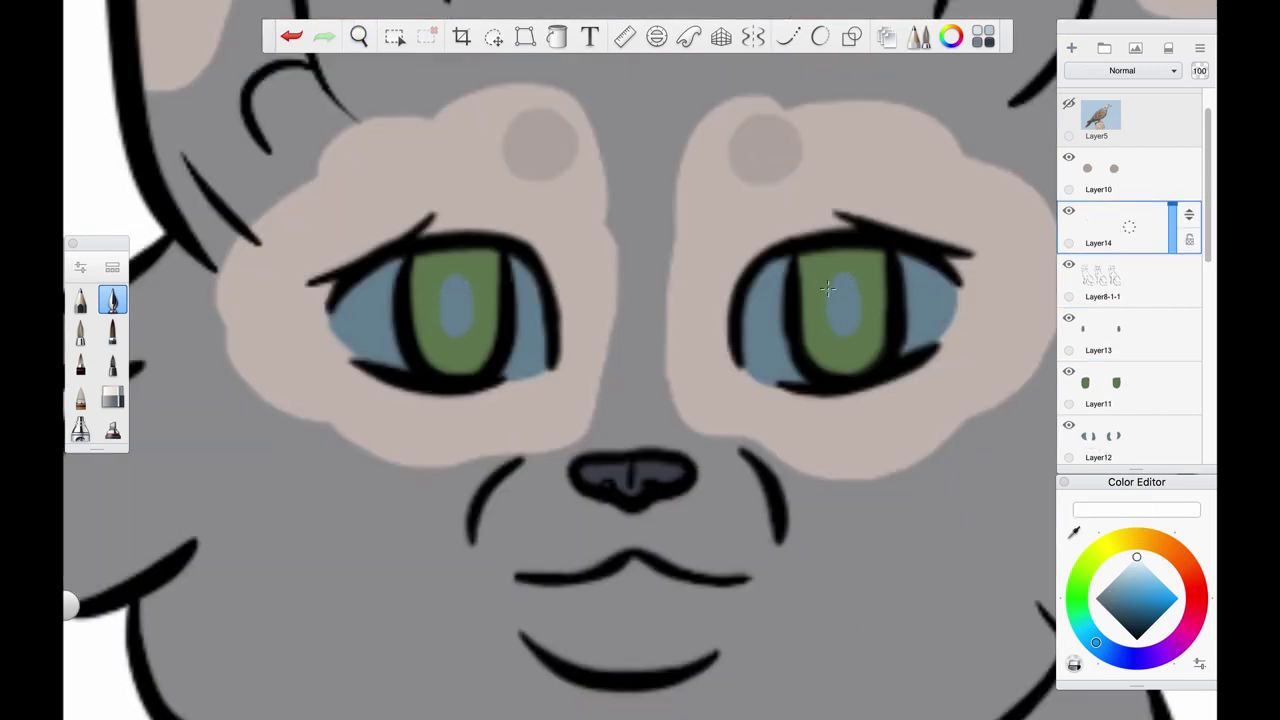
pyautogui.moveTo(795, 298); pyautogui.dragTo(830, 292)
pyautogui.click(793, 325)
pyautogui.moveTo(405, 300); pyautogui.dragTo(440, 296)
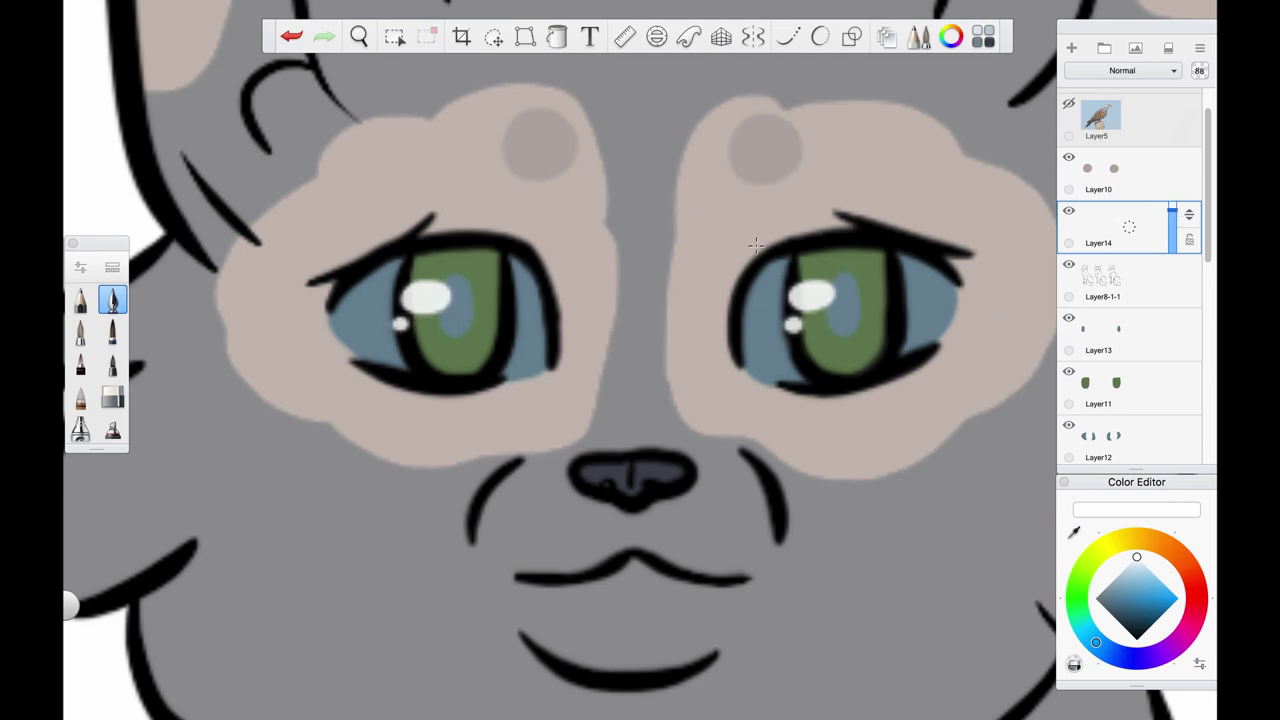
pyautogui.press('space')
pyautogui.moveTo(659, 289); pyautogui.dragTo(725, 350)
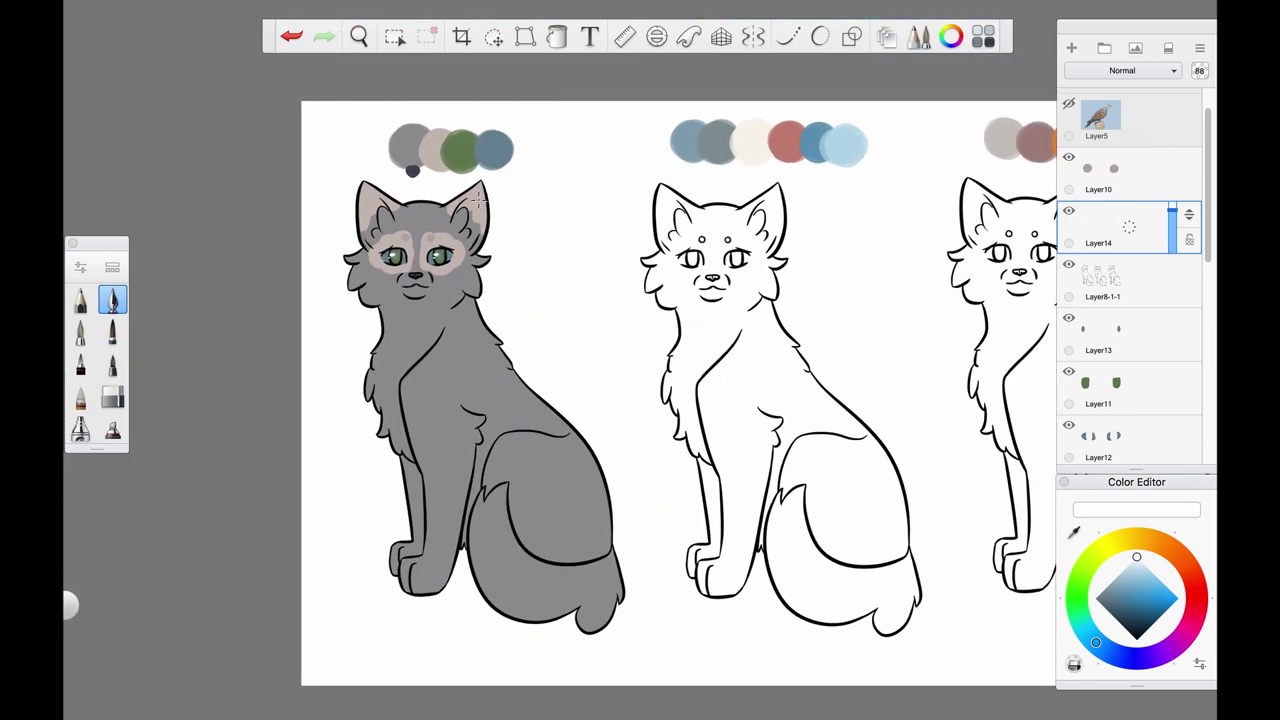
# Step: Trace a closed beige outline around the tail tip
pyautogui.keyDown('alt'); pyautogui.click(400, 245); pyautogui.keyUp('alt')
pyautogui.scroll(5, 560, 343)
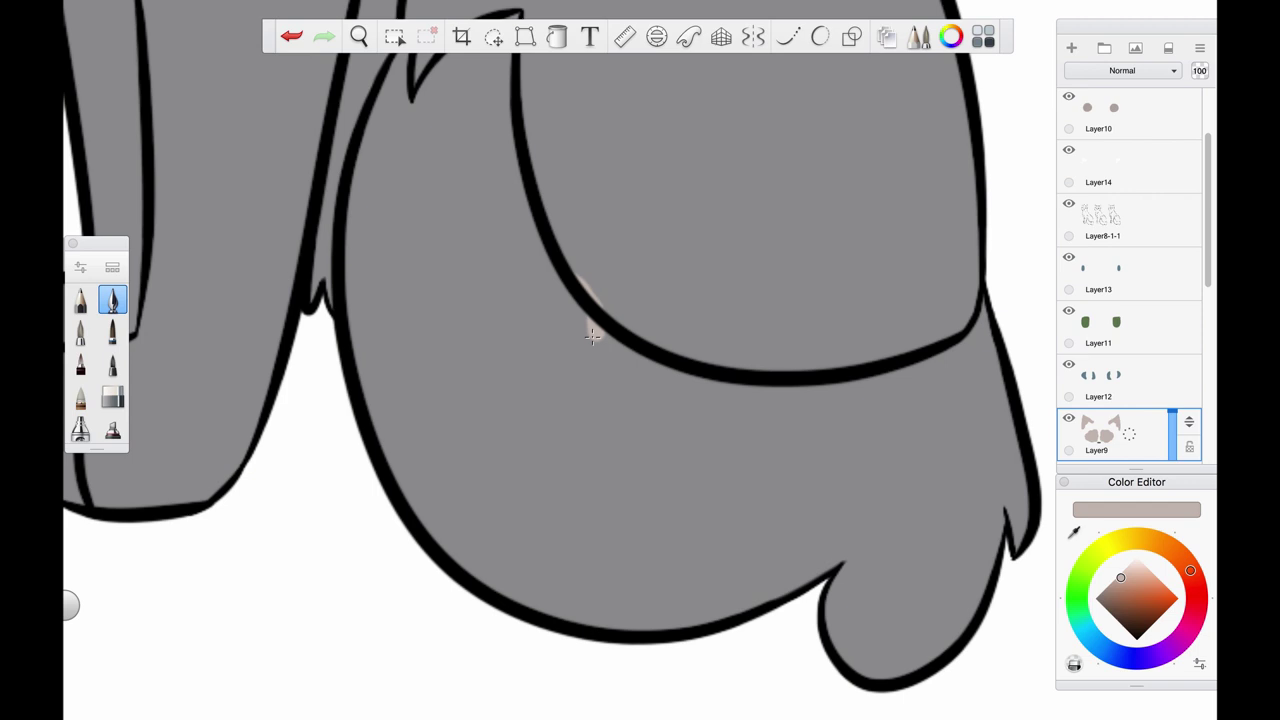
pyautogui.moveTo(591, 300); pyautogui.dragTo(445, 545)
pyautogui.press('space')
pyautogui.moveTo(447, 439)
pyautogui.mouseDown()
pyautogui.moveTo(457, 494)
pyautogui.moveTo(504, 549)
pyautogui.mouseUp()
pyautogui.moveTo(472, 150); pyautogui.dragTo(430, 375)
pyautogui.moveTo(437, 265)
pyautogui.mouseDown()
pyautogui.moveTo(423, 350)
pyautogui.moveTo(480, 581)
pyautogui.mouseUp()
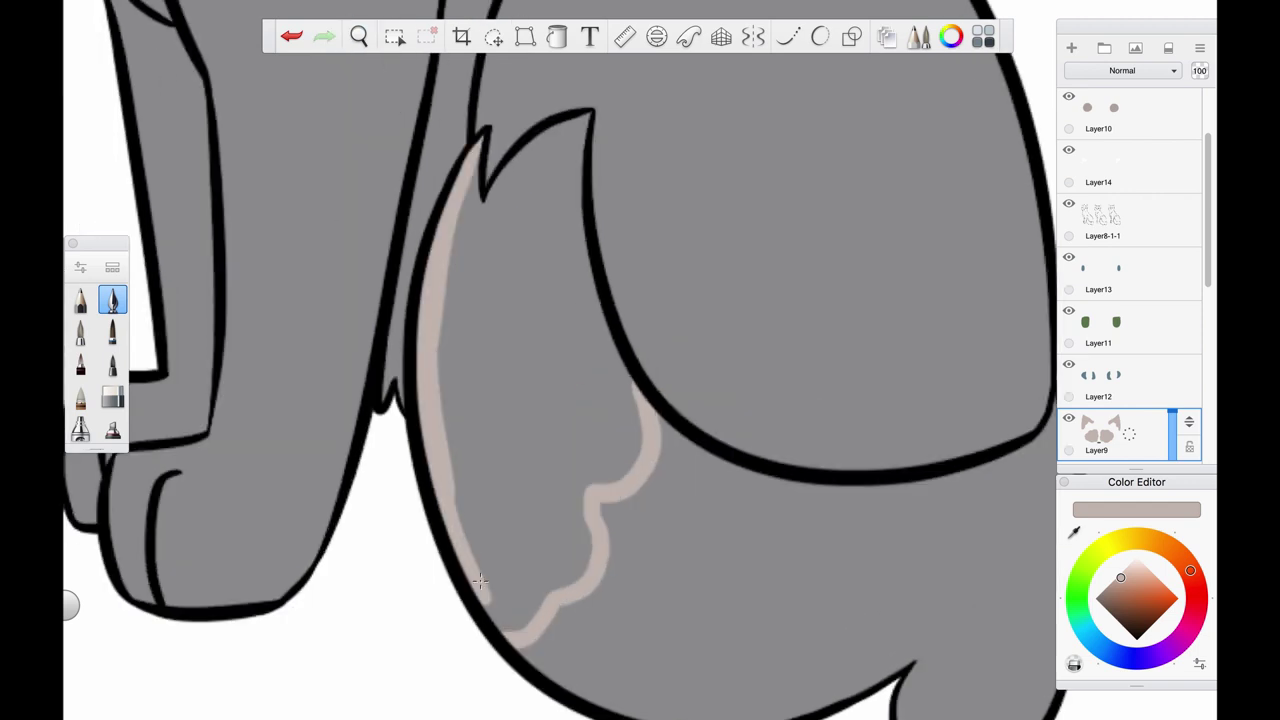
pyautogui.moveTo(588, 112); pyautogui.dragTo(636, 420)
pyautogui.moveTo(584, 114)
pyautogui.mouseDown()
pyautogui.moveTo(505, 170)
pyautogui.moveTo(470, 215)
pyautogui.mouseUp()
# Step: Fill the tail tip beige and add a beige spot on the tail
pyautogui.press('f')
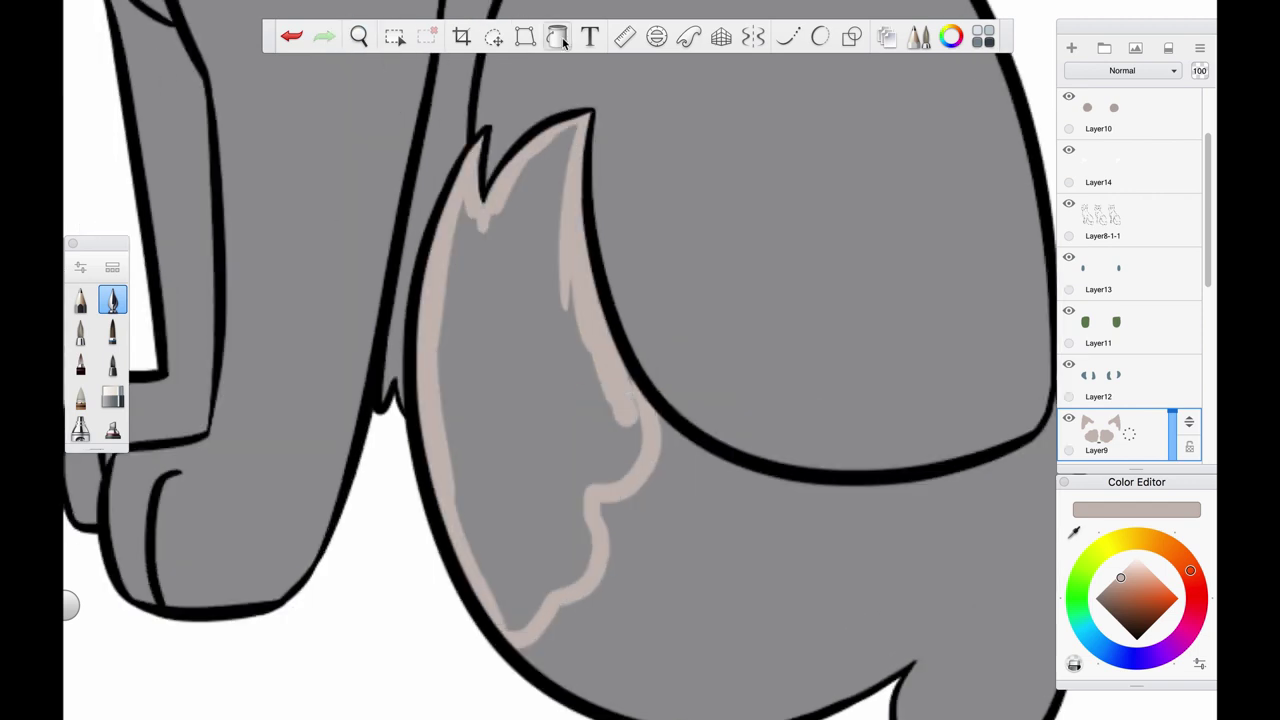
pyautogui.click(543, 265)
pyautogui.scroll(-3, 543, 265)
pyautogui.moveTo(546, 349)
pyautogui.mouseDown()
pyautogui.moveTo(575, 385)
pyautogui.moveTo(594, 380)
pyautogui.mouseUp()
pyautogui.scroll(-5, 526, 449)
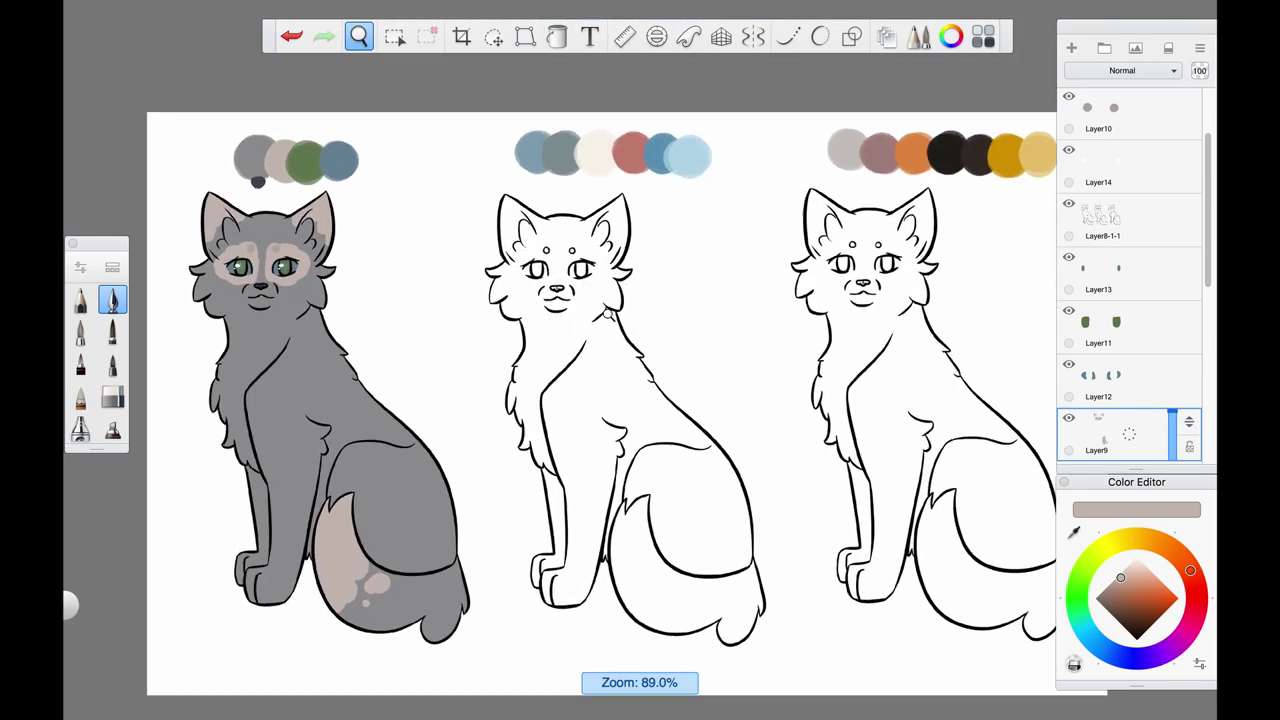
pyautogui.click(1115, 275)
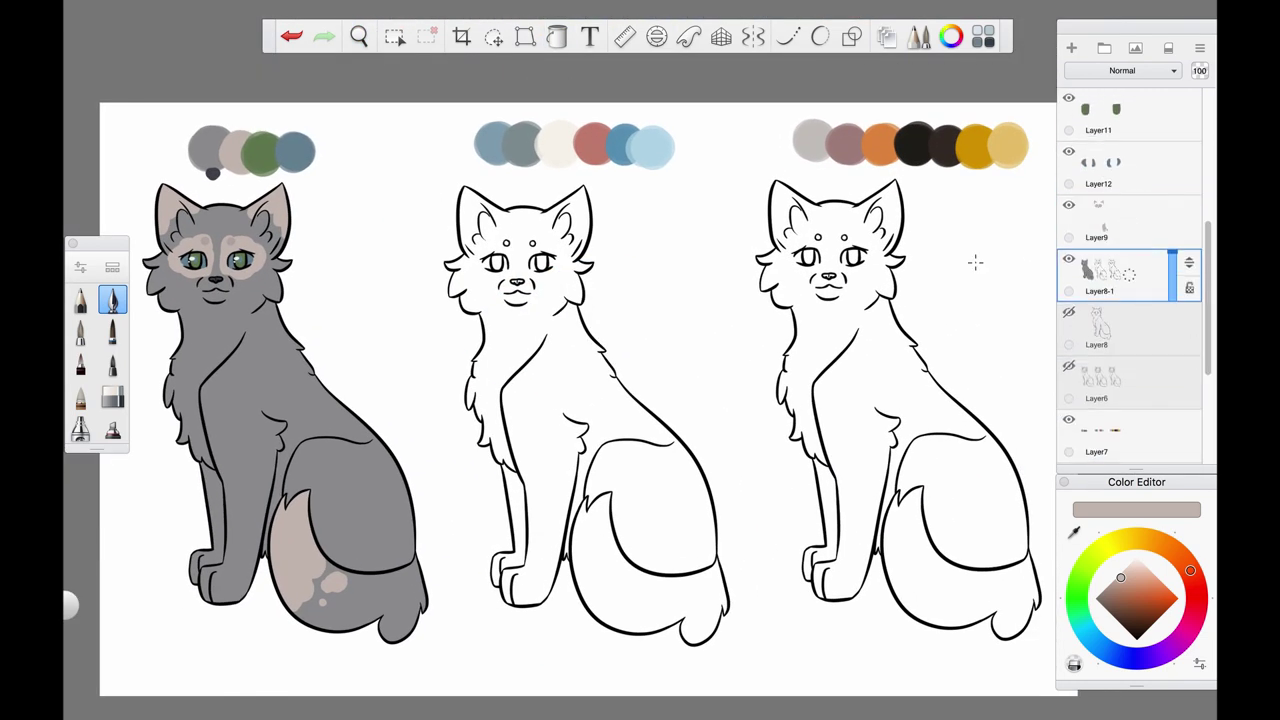
# Step: Fill the middle cat and its remaining gaps with the blue-grey swatch
pyautogui.click(492, 135)
pyautogui.press('f')
pyautogui.click(588, 420)
pyautogui.click(537, 530)
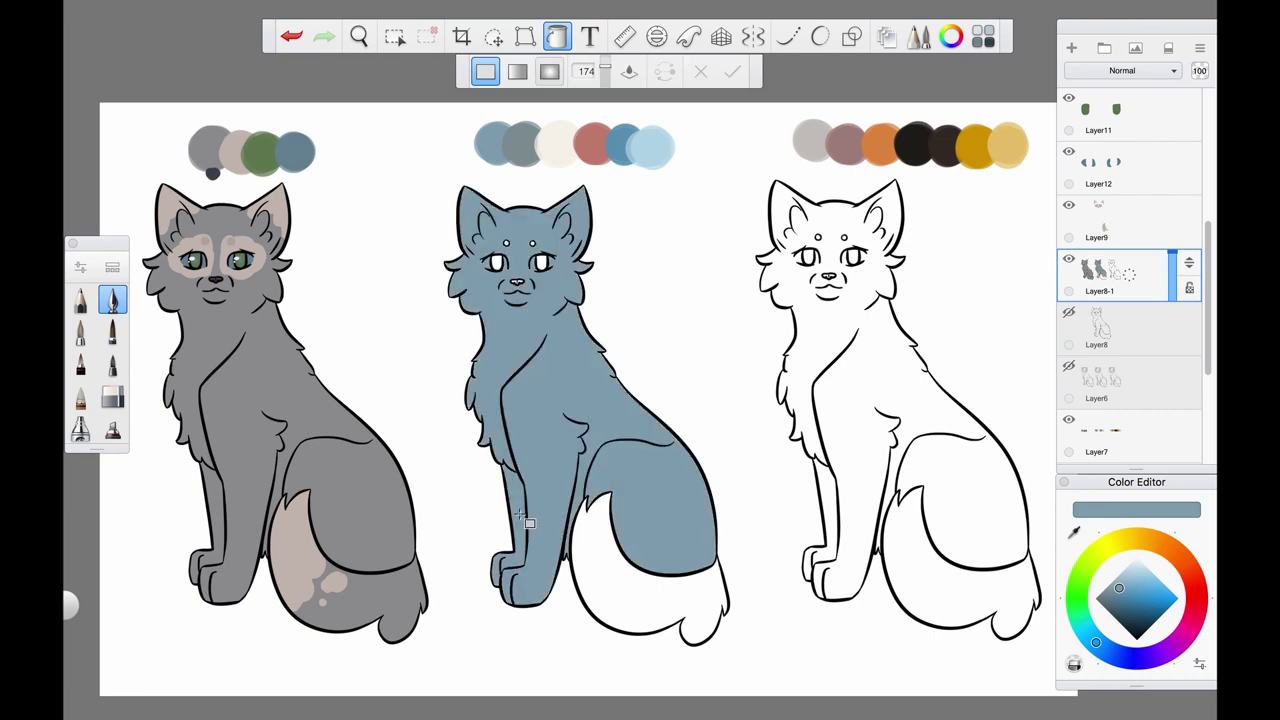
# Step: Pick grey on the middle cat's colour layer and paint curved strokes across the chest
pyautogui.click(520, 137)
pyautogui.click(630, 610)
pyautogui.click(1110, 222)
pyautogui.scroll(5, 571, 317)
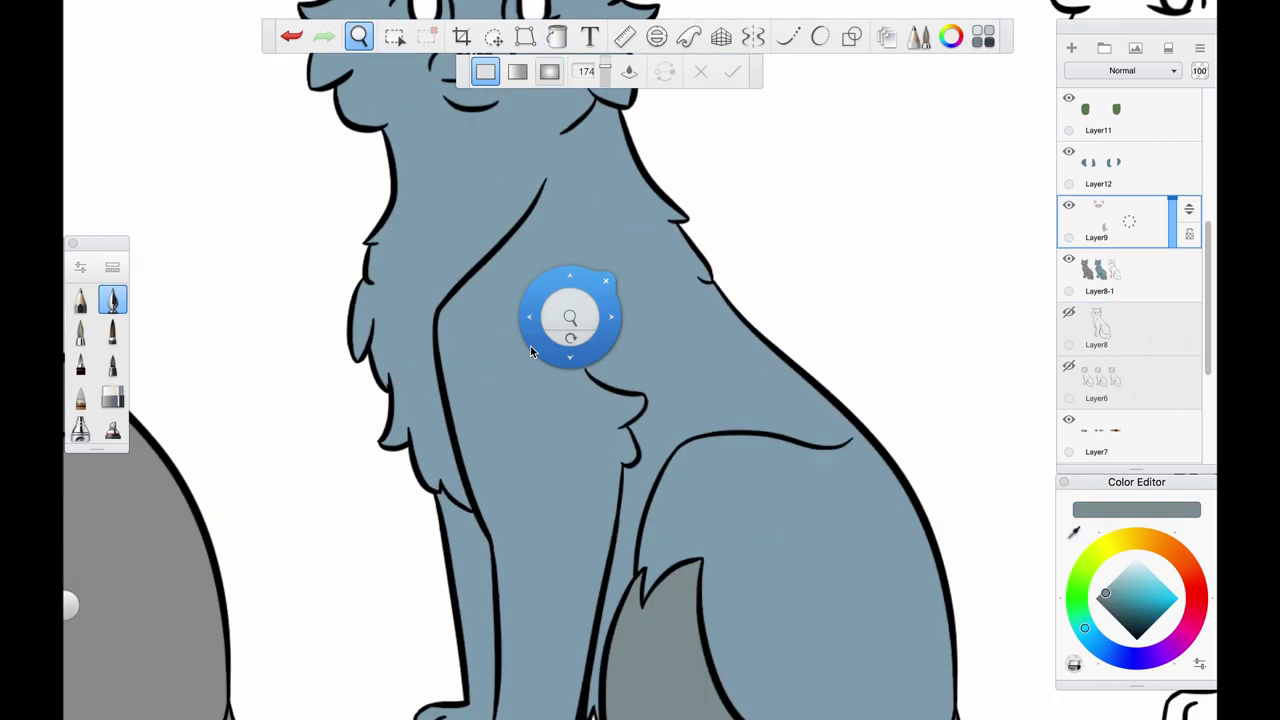
pyautogui.moveTo(430, 335); pyautogui.dragTo(530, 490)
pyautogui.hotkey('ctrl', 'z')
pyautogui.moveTo(450, 433); pyautogui.dragTo(598, 488)
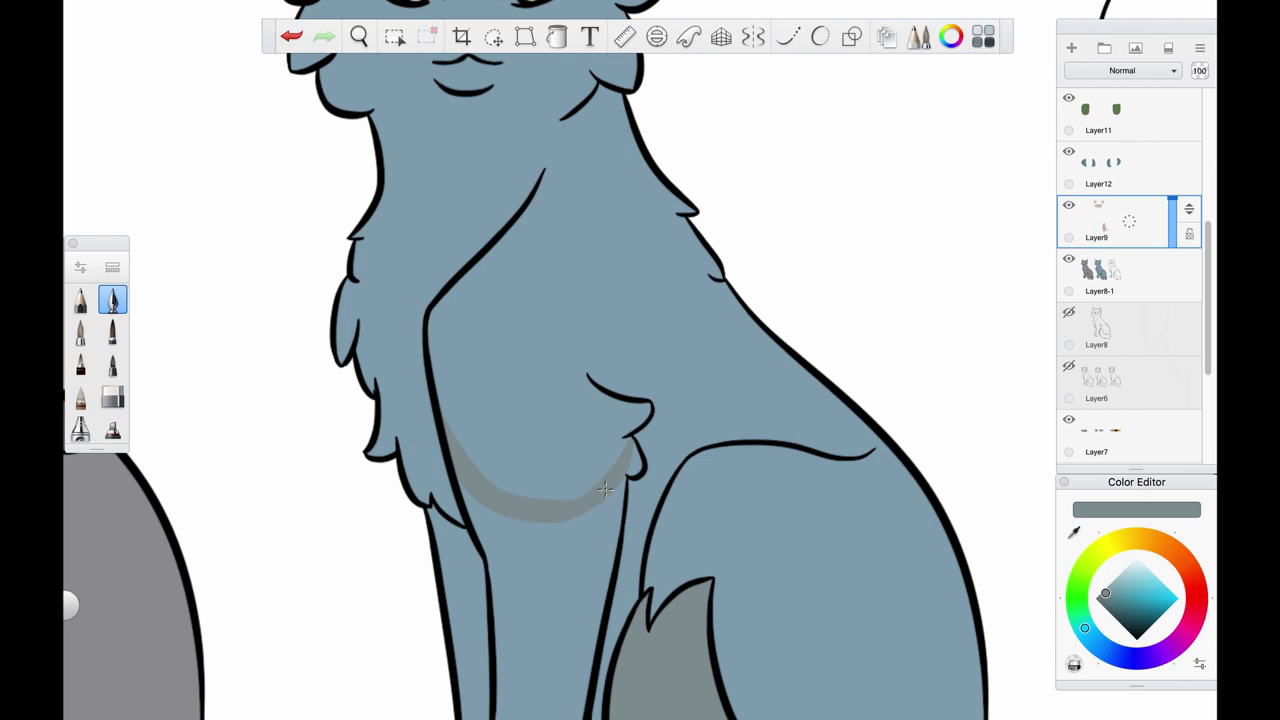
pyautogui.scroll(-5, 537, 298)
pyautogui.moveTo(598, 224)
pyautogui.mouseDown()
pyautogui.moveTo(477, 369)
pyautogui.moveTo(478, 428)
pyautogui.mouseUp()
pyautogui.scroll(5, 607, 250)
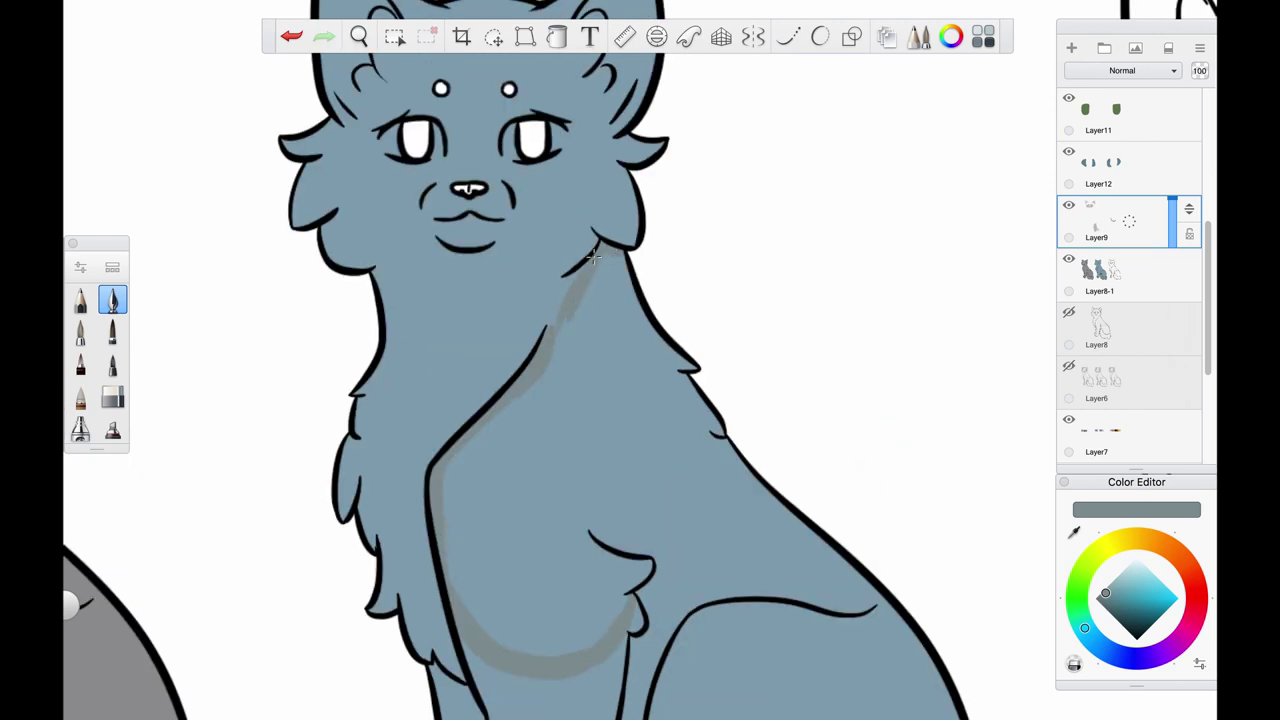
# Step: Shade grey down the right side of the neck, undoing the last stroke
pyautogui.moveTo(620, 260); pyautogui.dragTo(660, 372)
pyautogui.hscroll(3, 660, 372)
pyautogui.scroll(-2, 660, 372)
pyautogui.moveTo(556, 292); pyautogui.dragTo(610, 382)
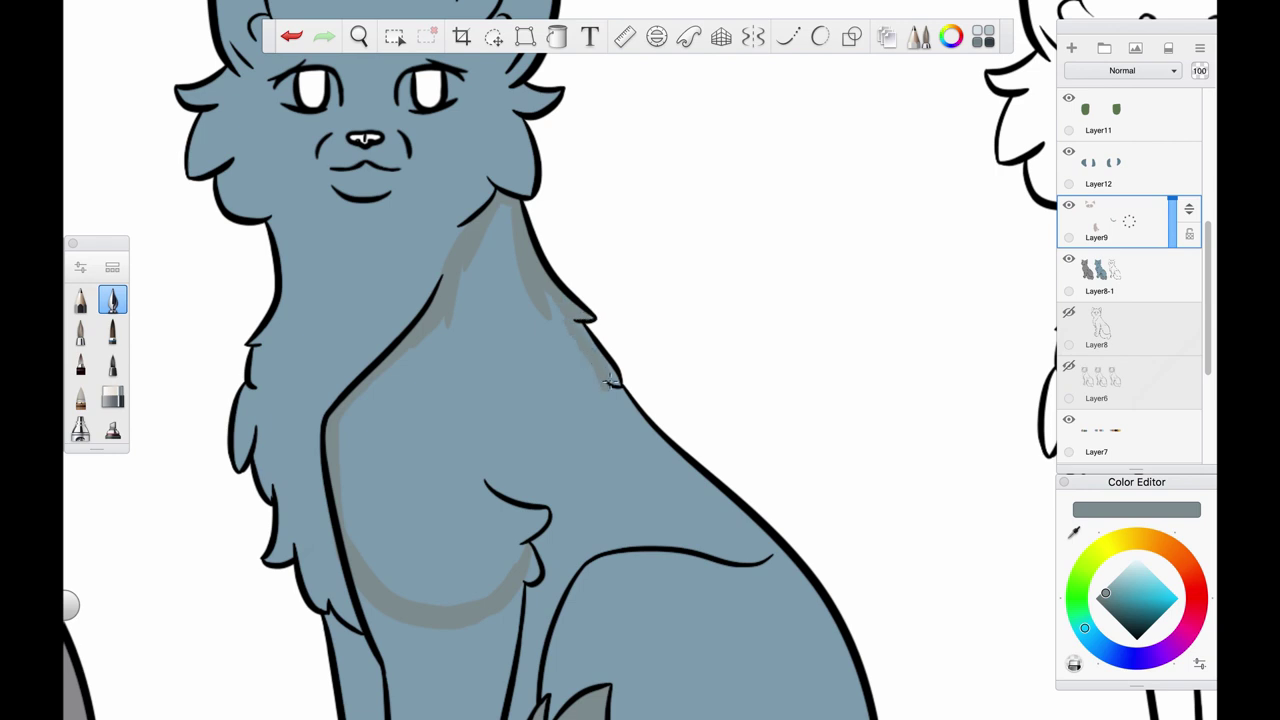
pyautogui.scroll(-3, 693, 462)
pyautogui.hscroll(1, 693, 462)
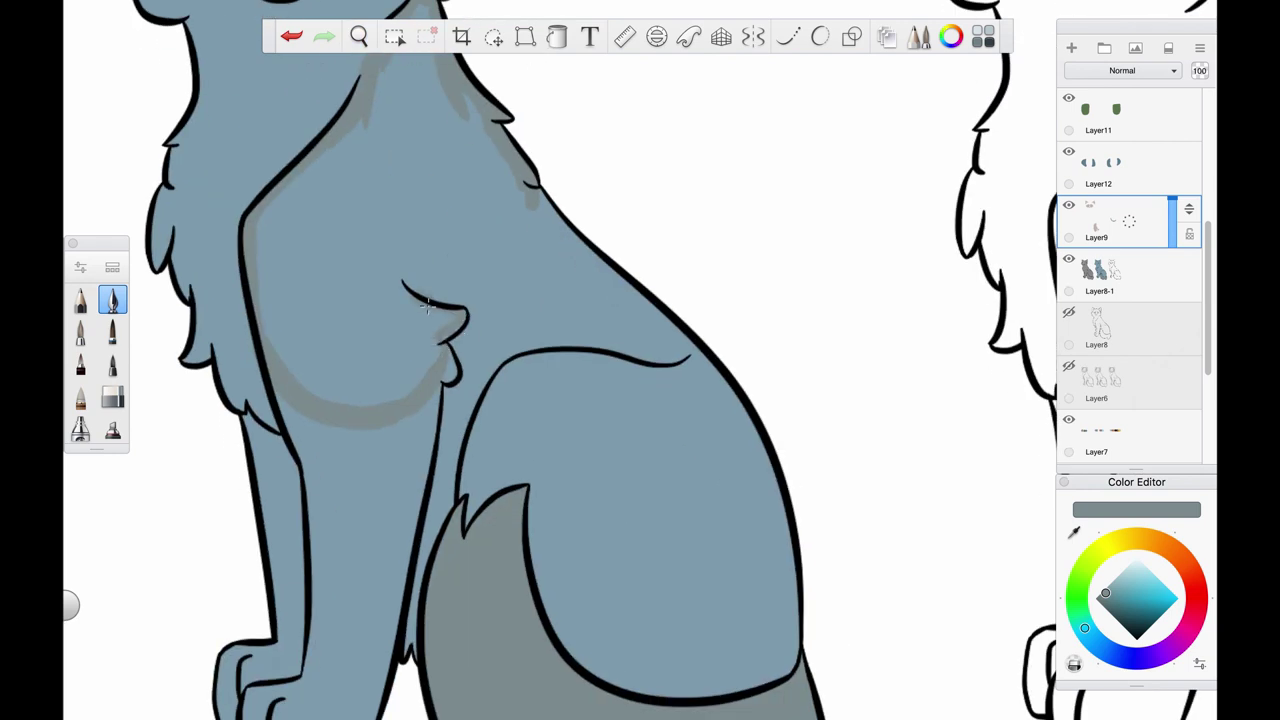
pyautogui.press('e')
pyautogui.hotkey('ctrl', 'z')
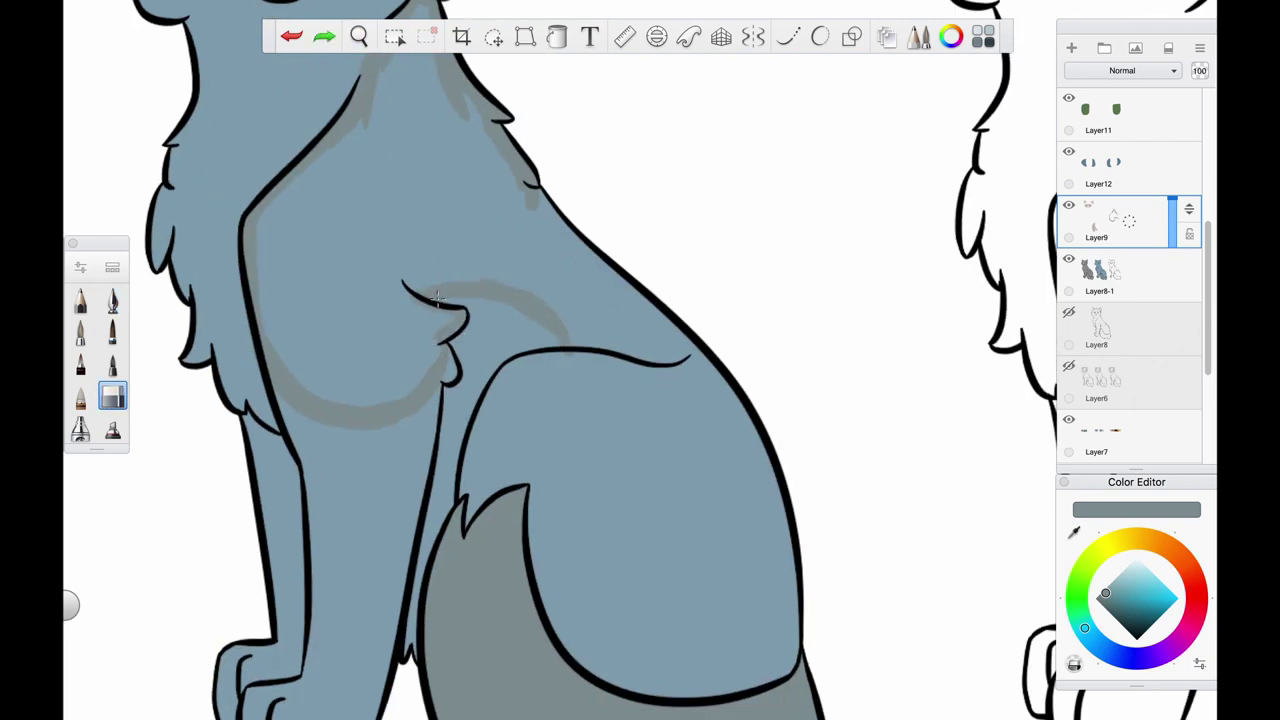
pyautogui.scroll(3, 481, 347)
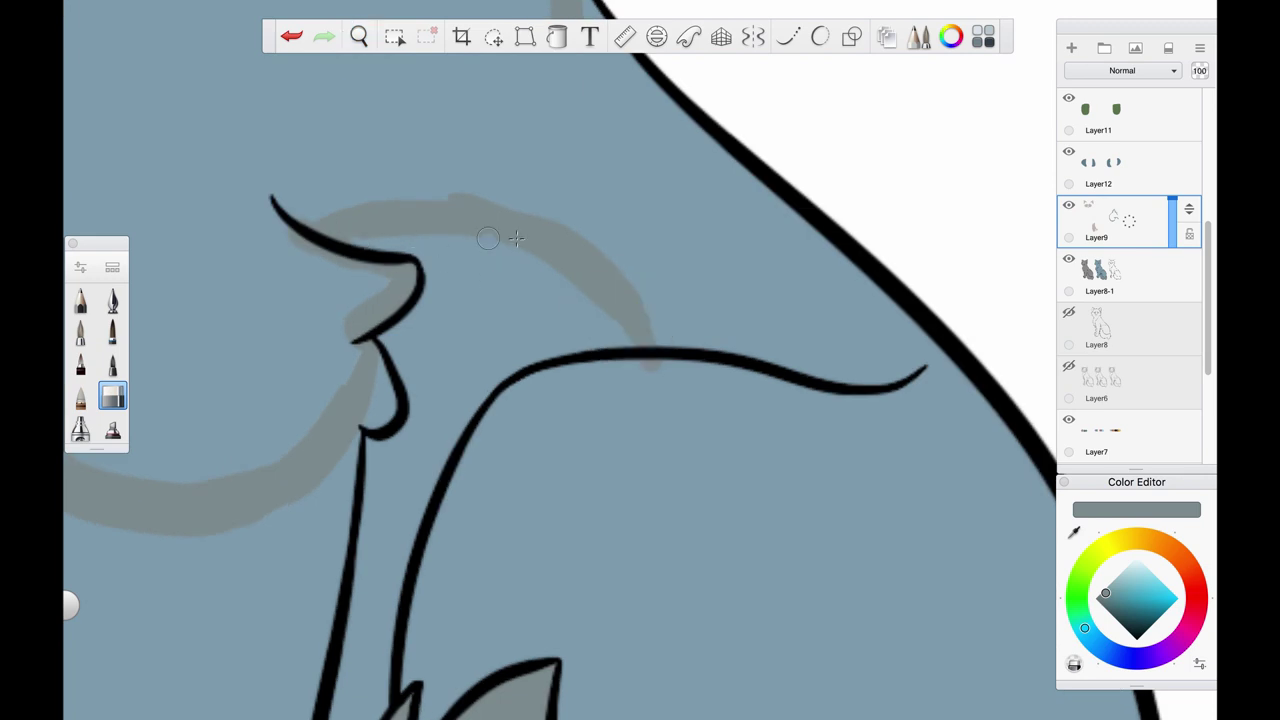
pyautogui.press('b')
pyautogui.scroll(-3, 566, 294)
pyautogui.scroll(2, 566, 294)
# Step: Add grey strokes along the neck, down the chest and around the chest outline
pyautogui.moveTo(486, 200); pyautogui.dragTo(578, 318)
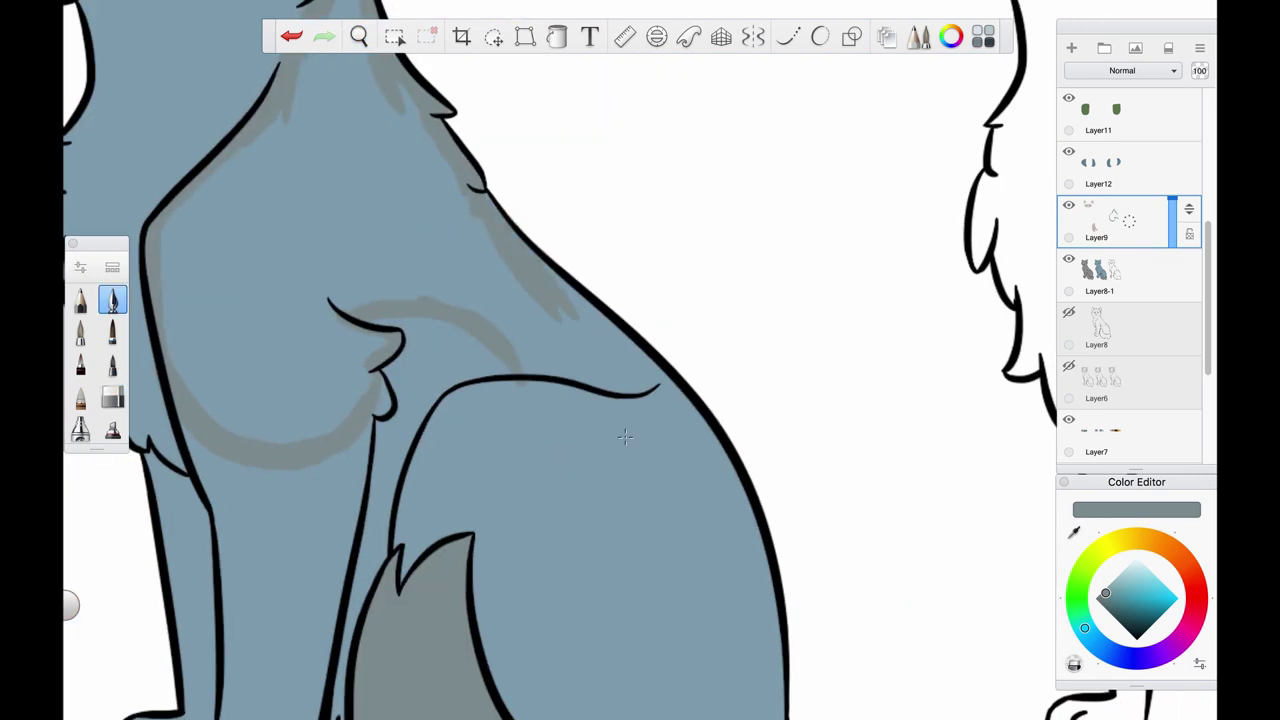
pyautogui.scroll(2, 625, 437)
pyautogui.moveTo(436, 232)
pyautogui.mouseDown()
pyautogui.moveTo(350, 318)
pyautogui.moveTo(388, 546)
pyautogui.mouseUp()
pyautogui.scroll(2, 475, 132)
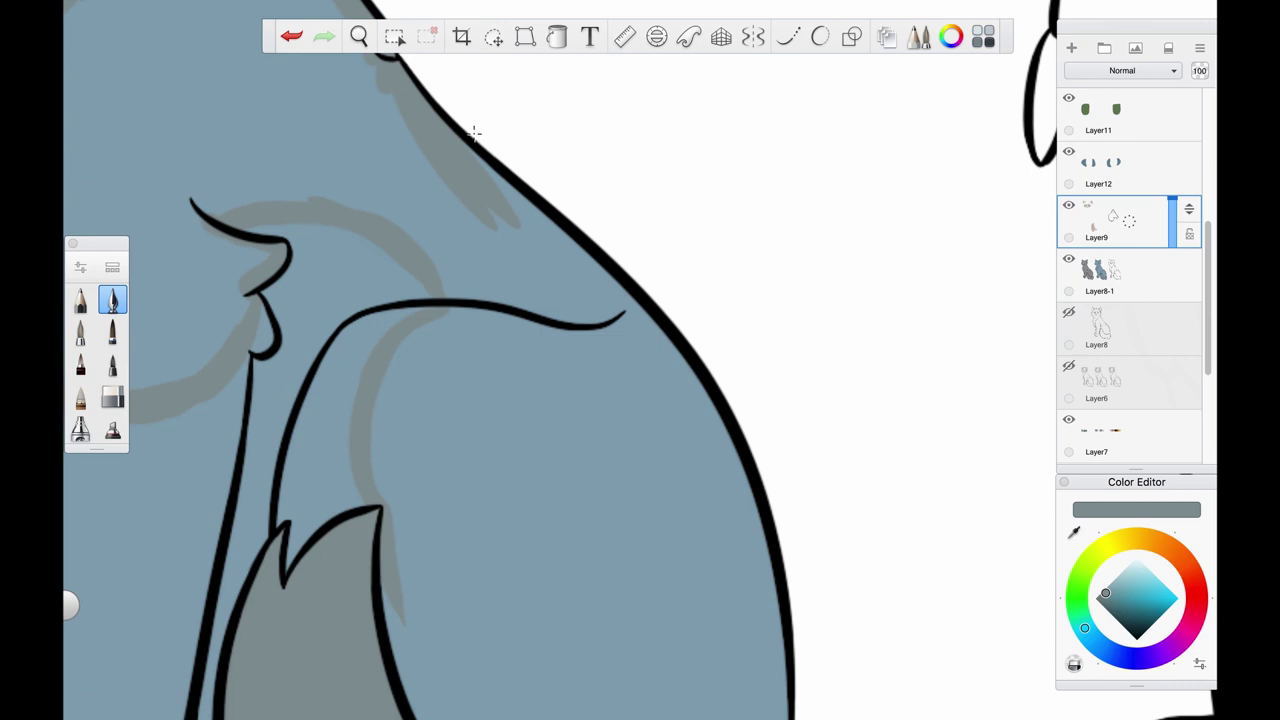
pyautogui.moveTo(475, 132); pyautogui.dragTo(655, 425)
pyautogui.scroll(-5, 655, 425)
pyautogui.moveTo(610, 178)
pyautogui.mouseDown()
pyautogui.moveTo(668, 400)
pyautogui.moveTo(590, 535)
pyautogui.moveTo(302, 424)
pyautogui.mouseUp()
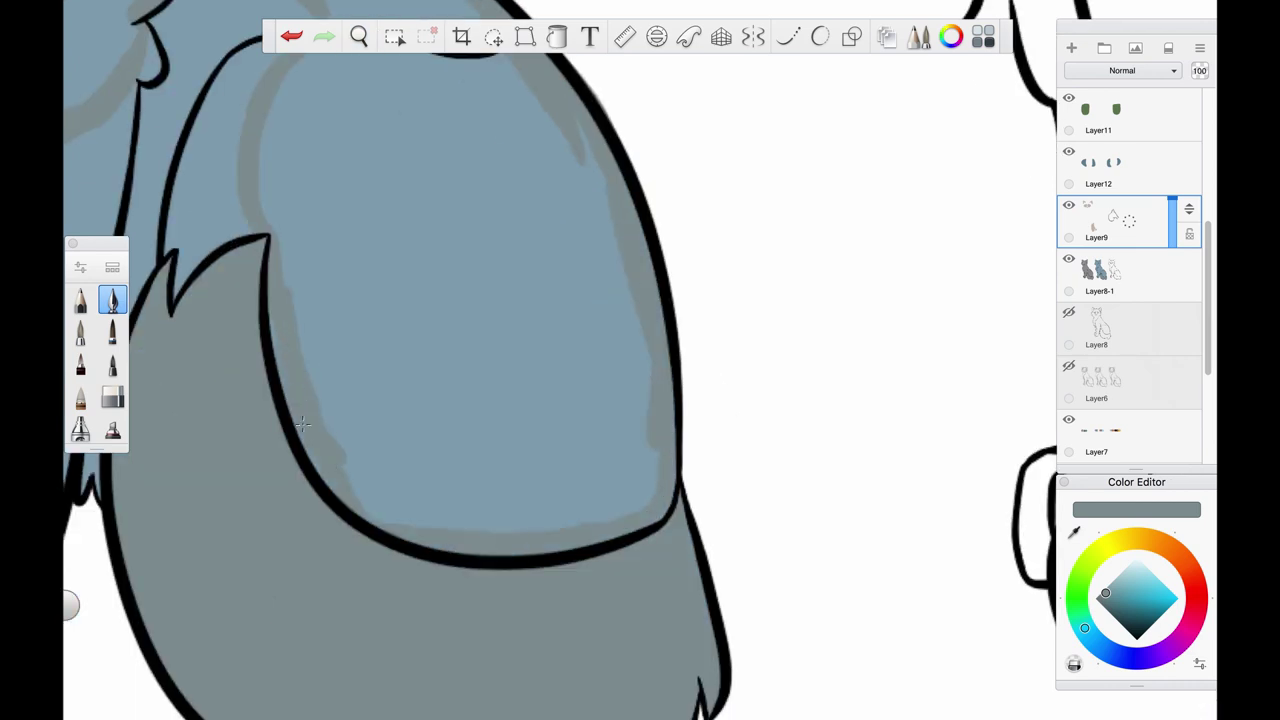
pyautogui.scroll(-3, 557, 286)
pyautogui.scroll(4, 571, 337)
# Step: Outline a forehead patch and fill it solid grey
pyautogui.moveTo(467, 205)
pyautogui.mouseDown()
pyautogui.moveTo(470, 245)
pyautogui.moveTo(515, 300)
pyautogui.moveTo(572, 218)
pyautogui.moveTo(565, 205)
pyautogui.moveTo(488, 268)
pyautogui.mouseUp()
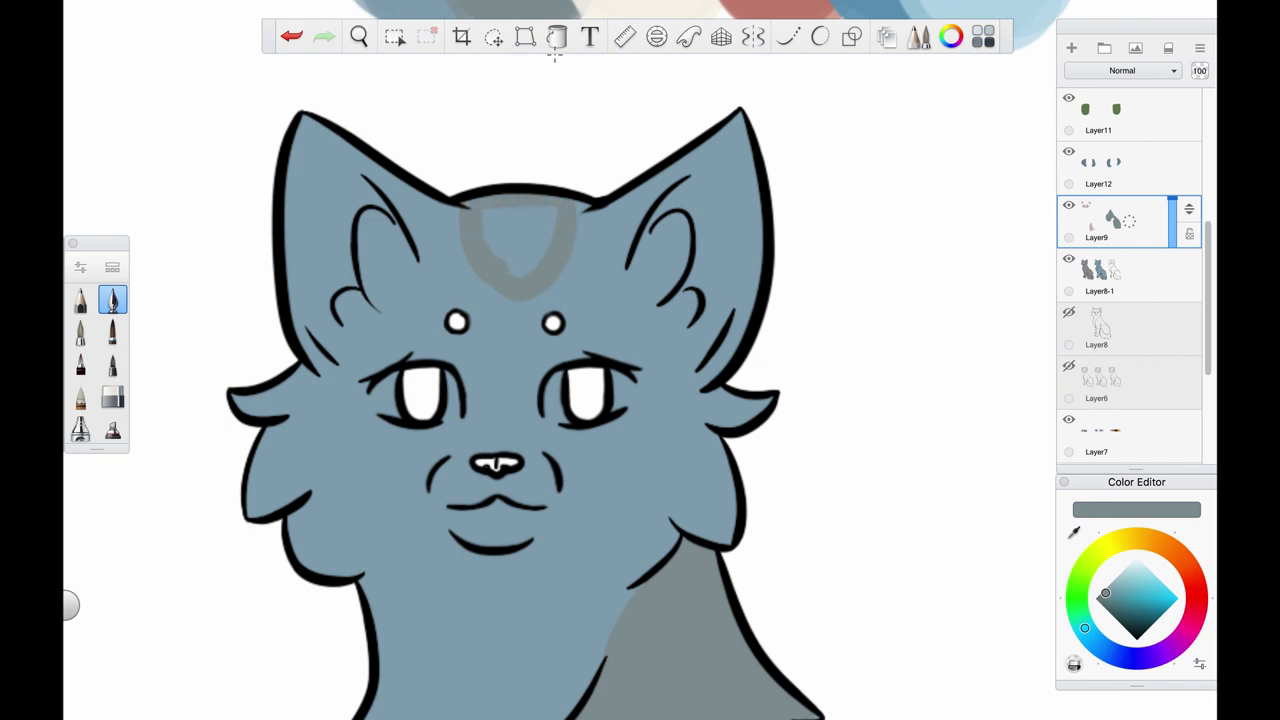
pyautogui.click(557, 37)
pyautogui.click(559, 256)
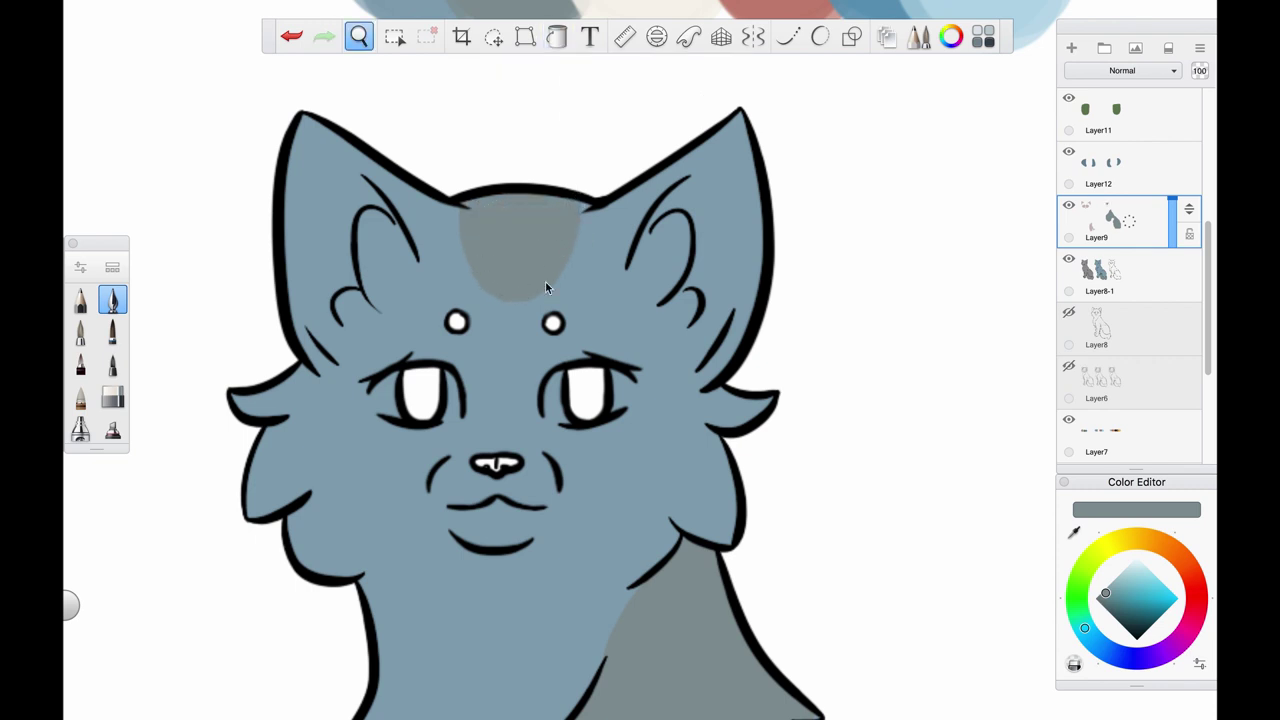
pyautogui.scroll(2, 510, 292)
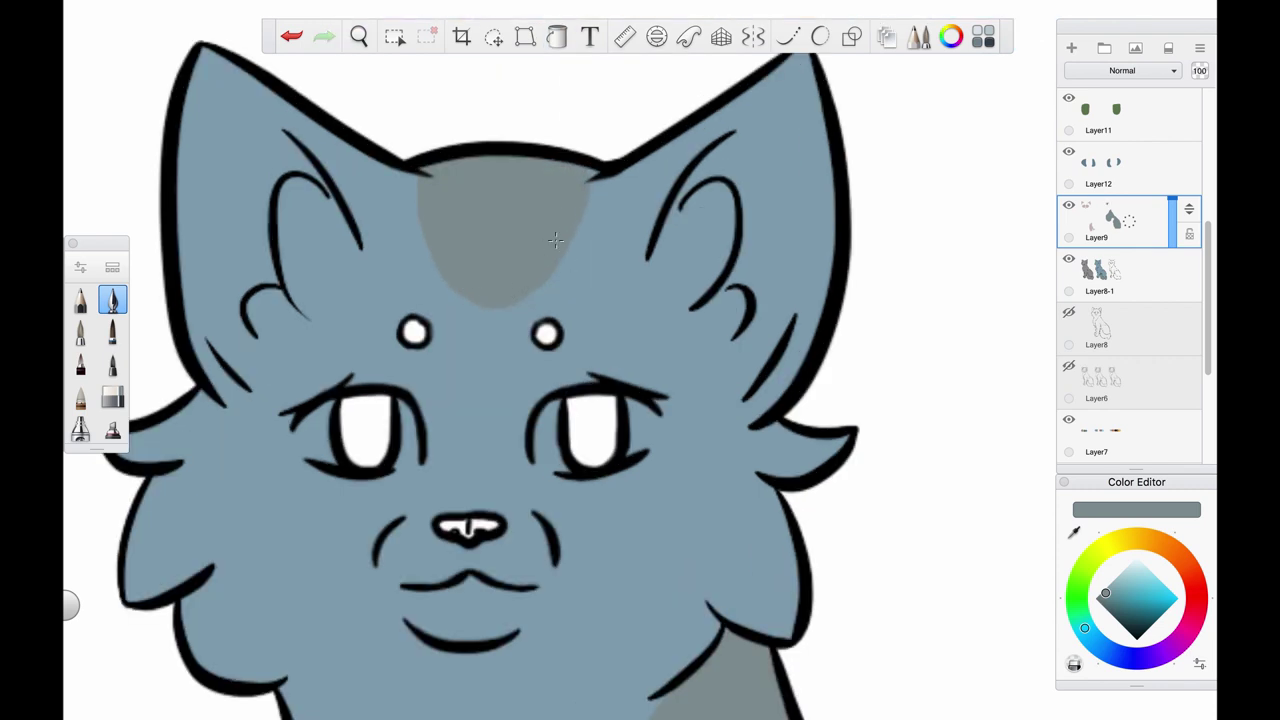
pyautogui.scroll(-3, 555, 240)
pyautogui.click(550, 125)
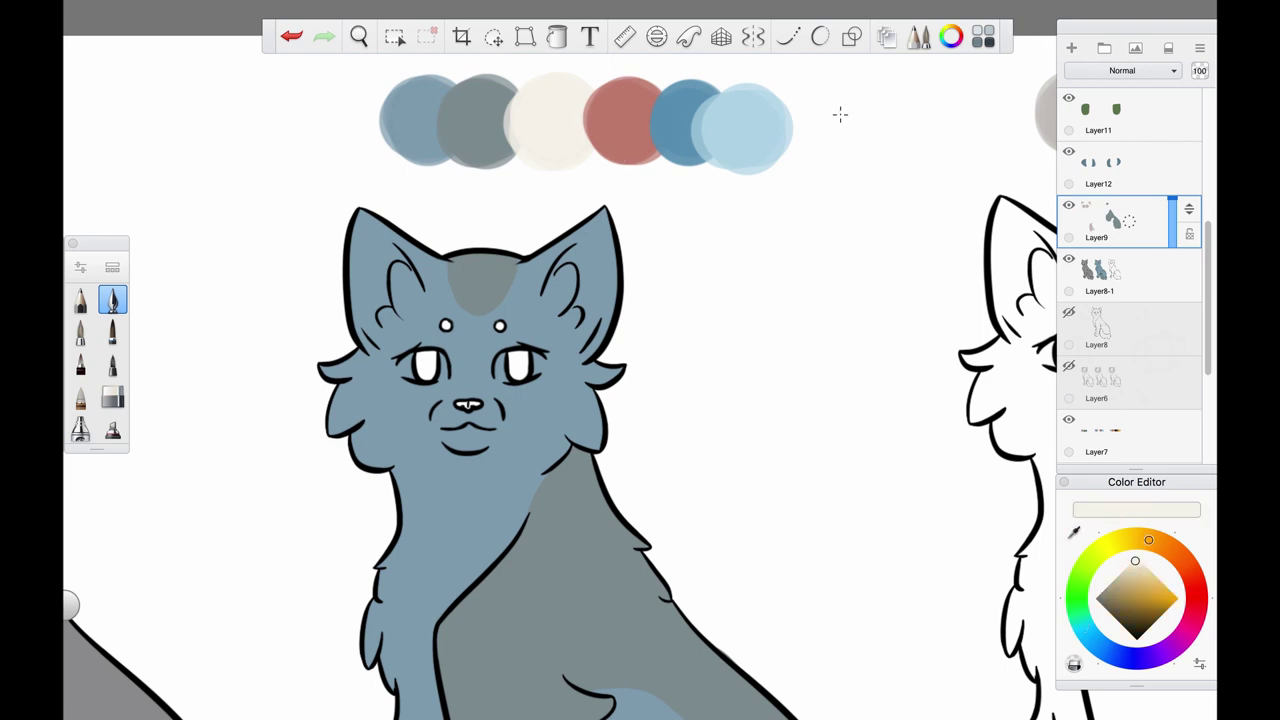
# Step: On Layer12, dab cream dots across the middle cat's grey chest
pyautogui.click(1115, 165)
pyautogui.scroll(4, 554, 294)
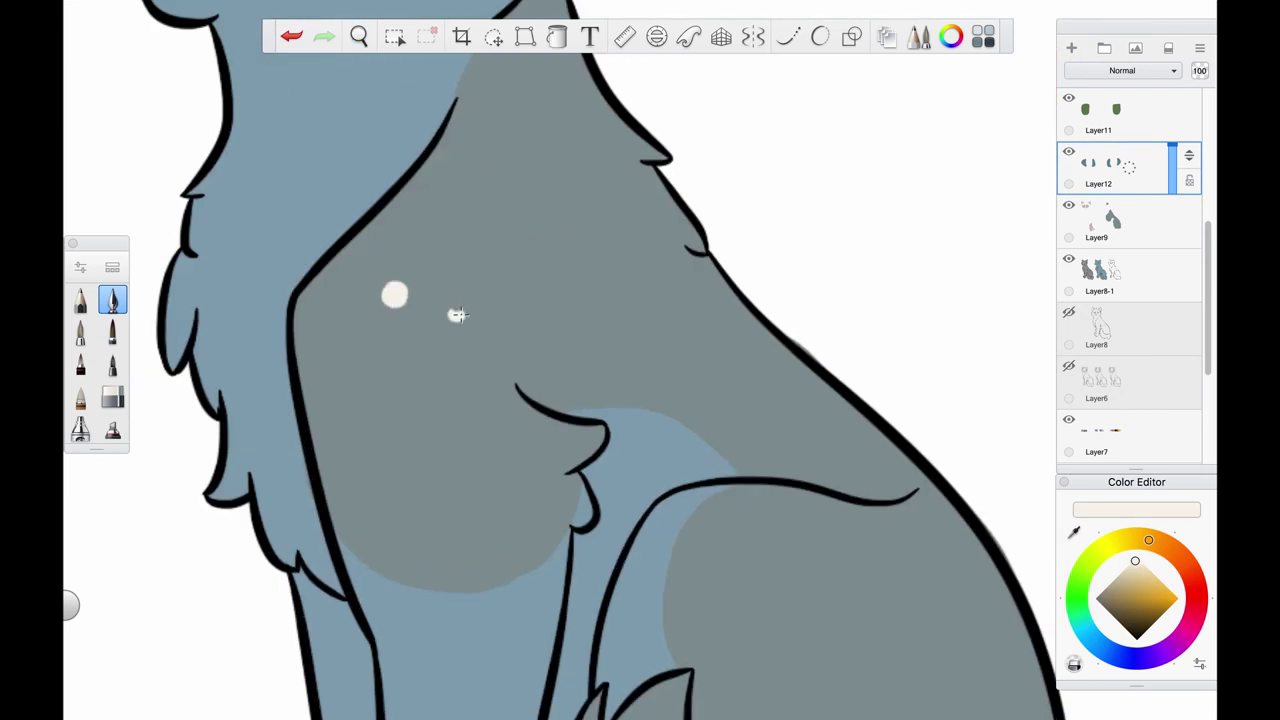
pyautogui.click(497, 148)
pyautogui.click(557, 152)
pyautogui.scroll(3, 560, 200)
pyautogui.scroll(-2, 560, 250)
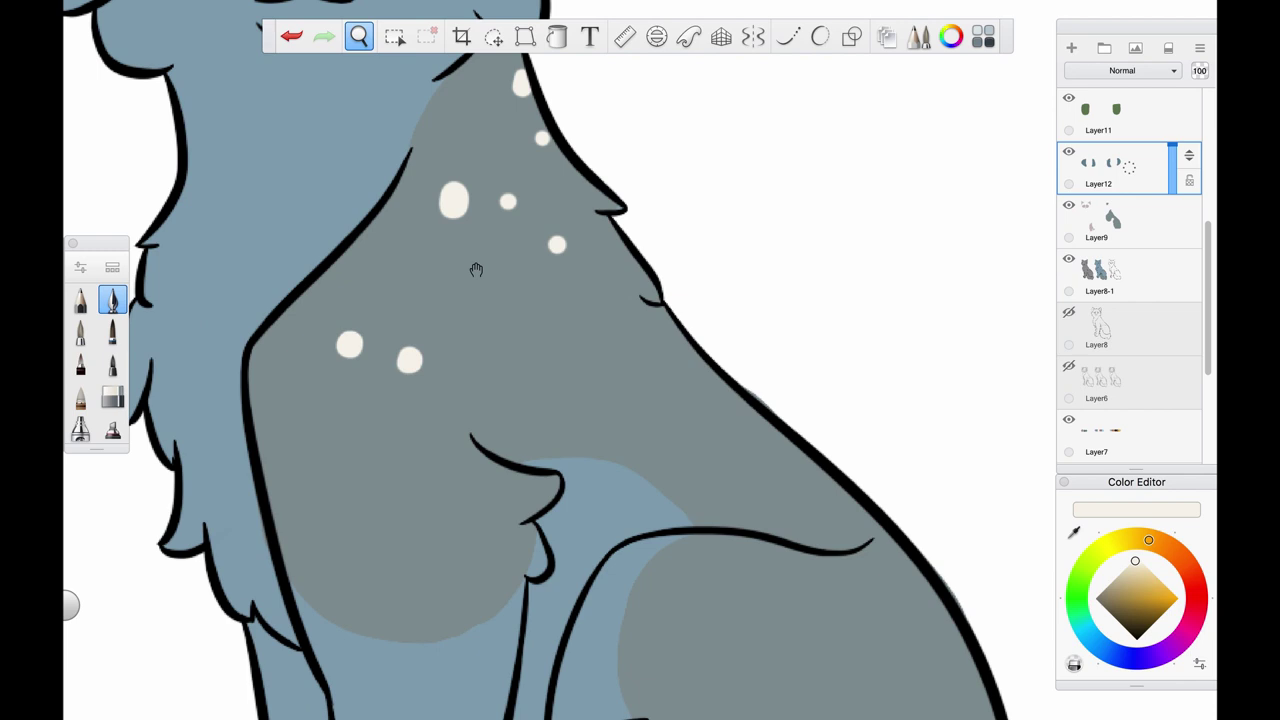
pyautogui.scroll(-2, 560, 270)
pyautogui.click(489, 274)
pyautogui.click(609, 274)
pyautogui.click(570, 305)
pyautogui.scroll(-2, 627, 343)
# Step: Add cream dots on the shoulder and chest, trying a different brush
pyautogui.click(280, 271)
pyautogui.click(426, 337)
pyautogui.scroll(-3, 500, 300)
pyautogui.hscroll(3, 500, 300)
pyautogui.click(663, 203)
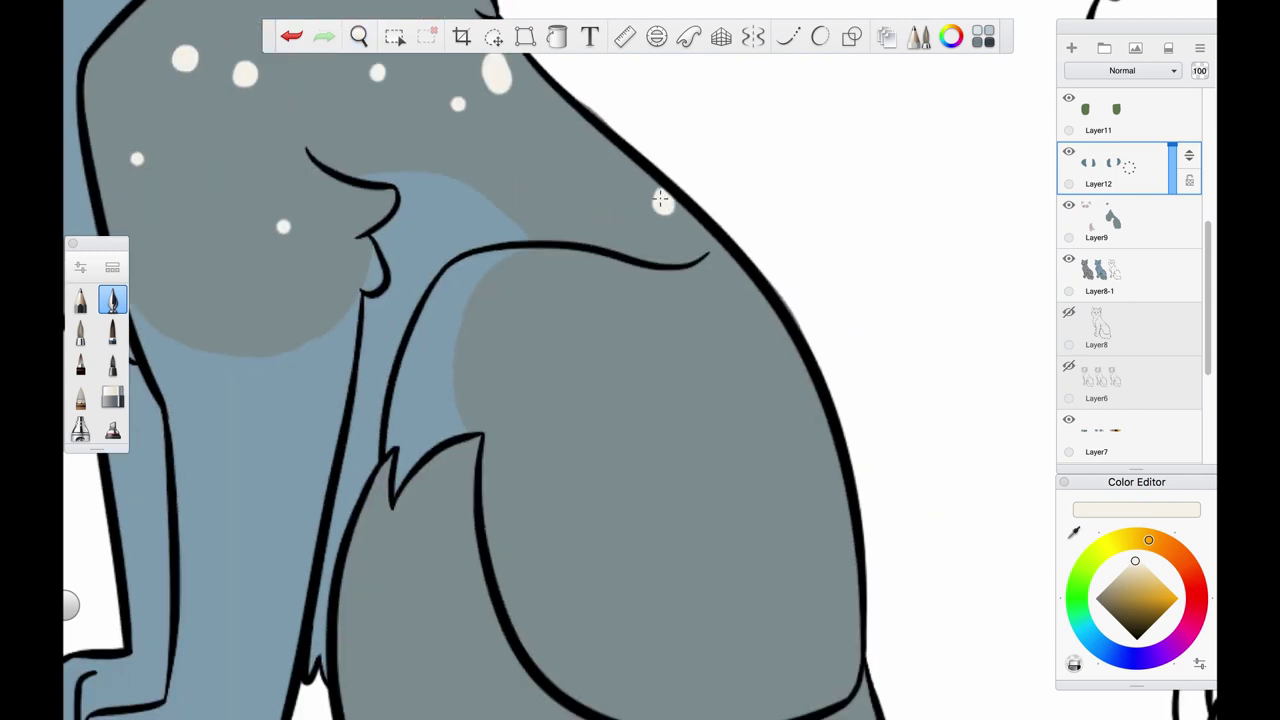
# Step: Speckle the haunch with cream dots using the solid dot brush
pyautogui.click(590, 173)
pyautogui.click(112, 397)
pyautogui.click(112, 300)
pyautogui.click(723, 322)
pyautogui.click(734, 405)
pyautogui.scroll(-3, 600, 300)
pyautogui.click(587, 283)
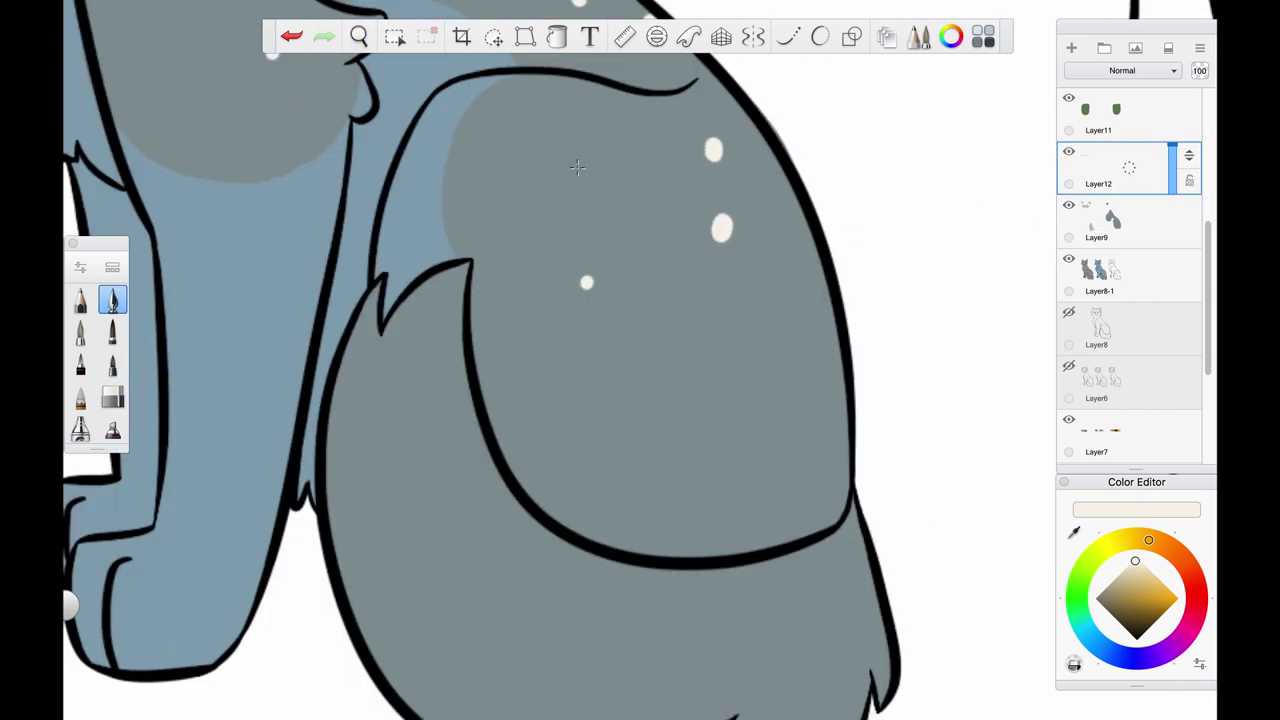
# Step: Add two cream dots on the tail
pyautogui.scroll(-3, 816, 375)
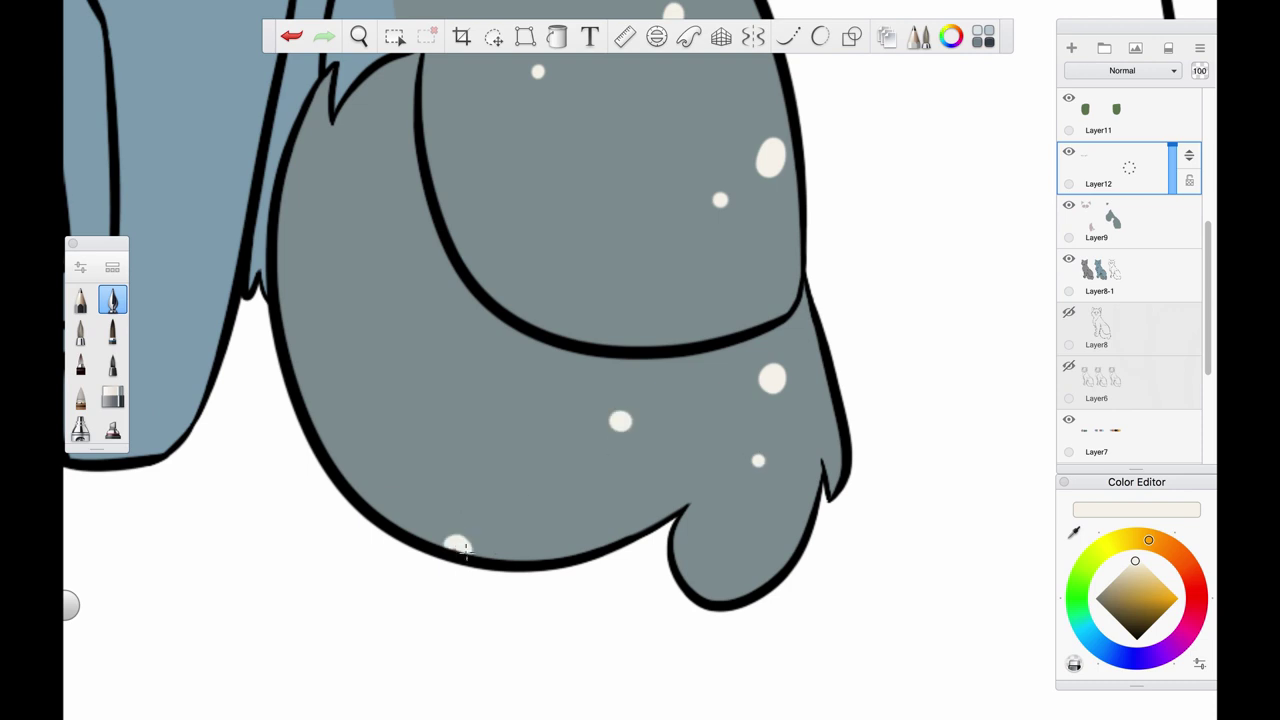
pyautogui.click(377, 412)
pyautogui.click(423, 332)
pyautogui.scroll(2, 400, 320)
pyautogui.hscroll(-1, 400, 320)
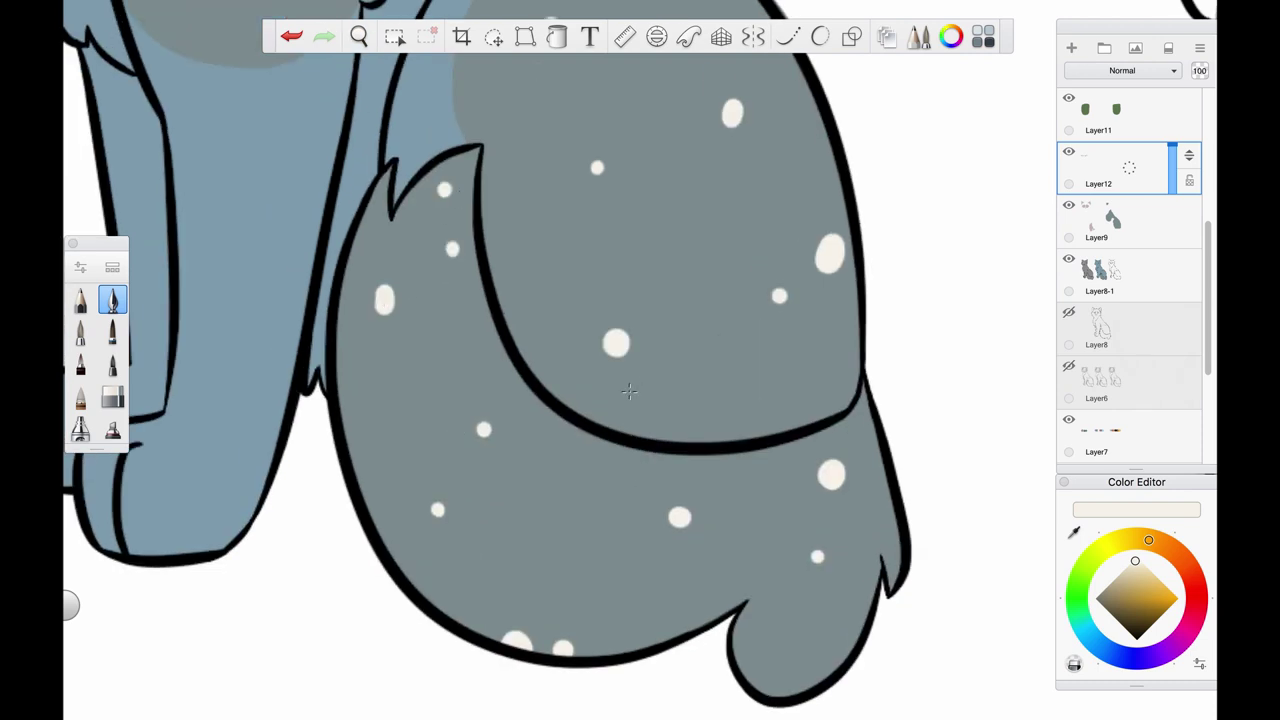
# Step: Check the whole cat, then add three more cream dots on the haunch
pyautogui.press('space')
pyautogui.moveTo(666, 354); pyautogui.dragTo(608, 278)
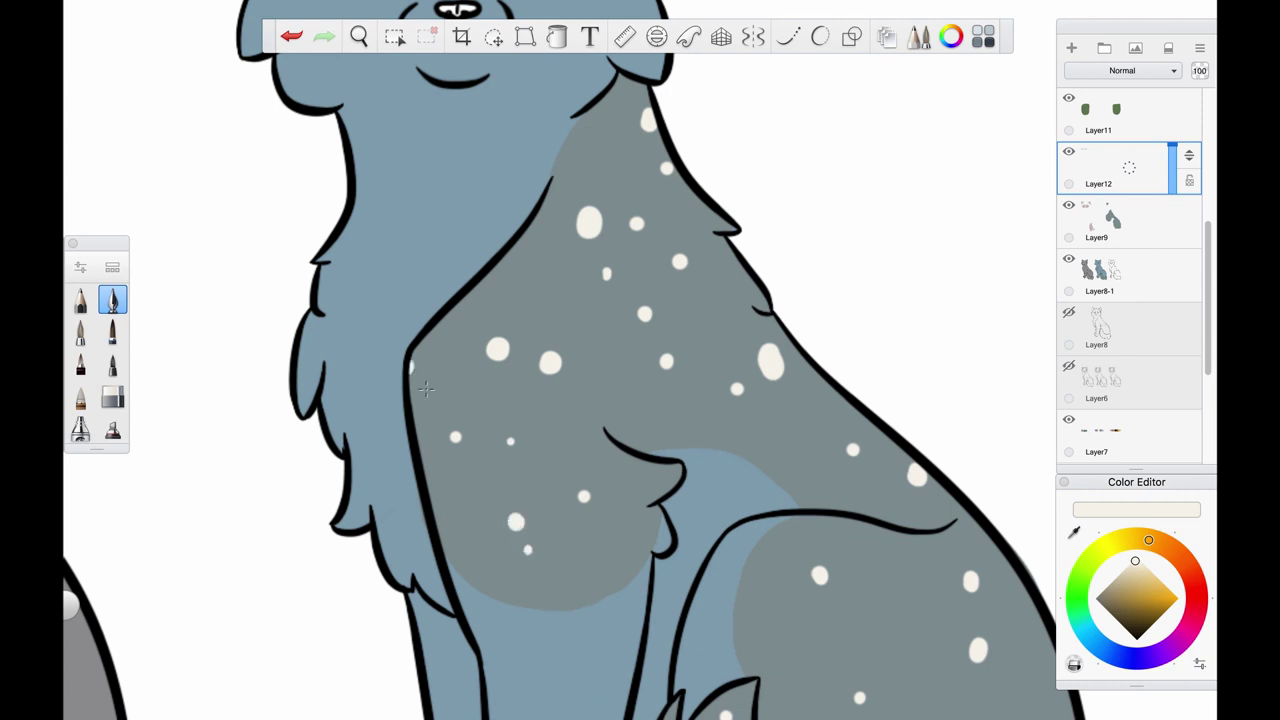
pyautogui.scroll(-3, 673, 296)
pyautogui.hscroll(2, 673, 296)
pyautogui.scroll(-3, 706, 343)
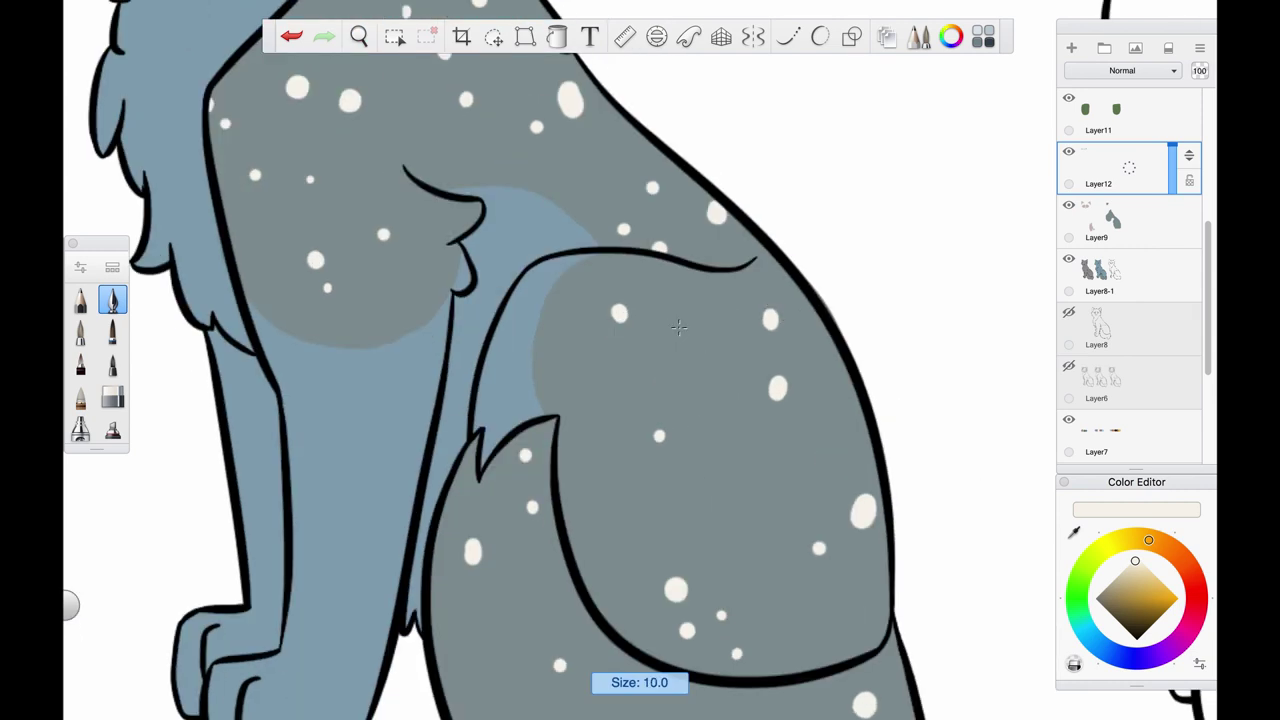
pyautogui.click(679, 327)
pyautogui.click(599, 381)
pyautogui.click(598, 401)
# Step: Add a cream dot on the forehead patch
pyautogui.scroll(3, 754, 305)
pyautogui.scroll(-3, 653, 403)
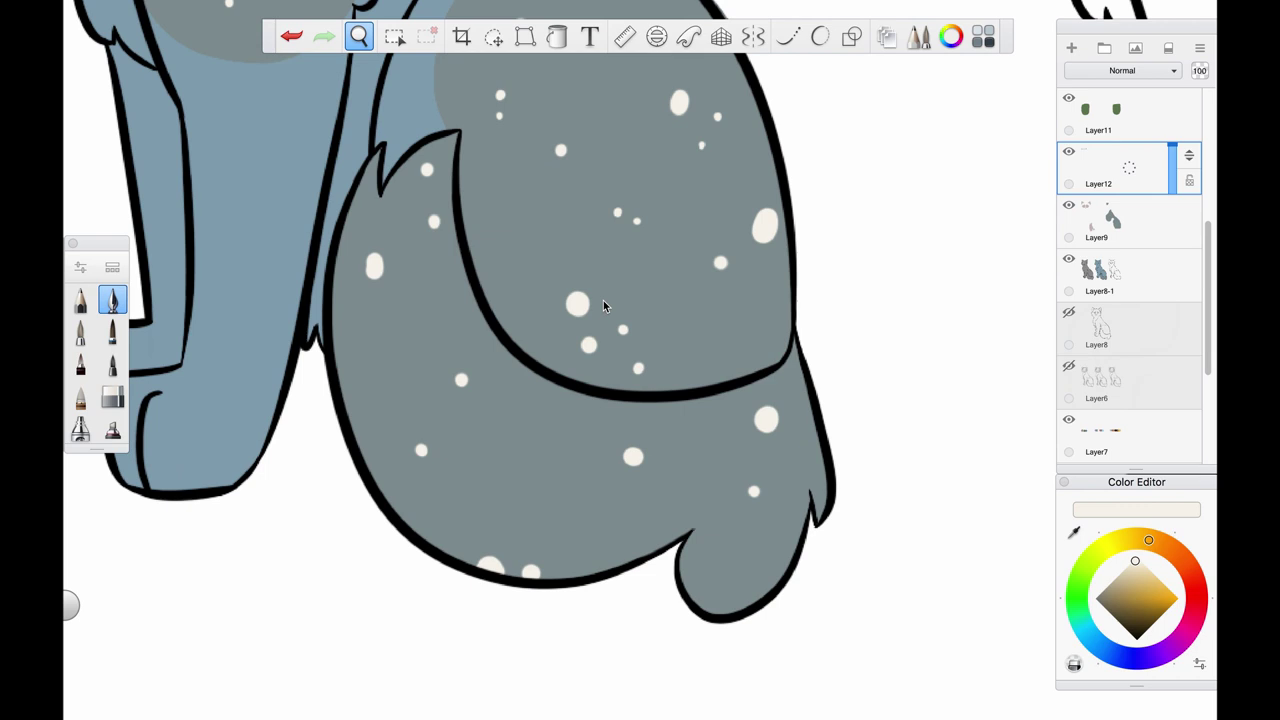
pyautogui.scroll(3, 603, 303)
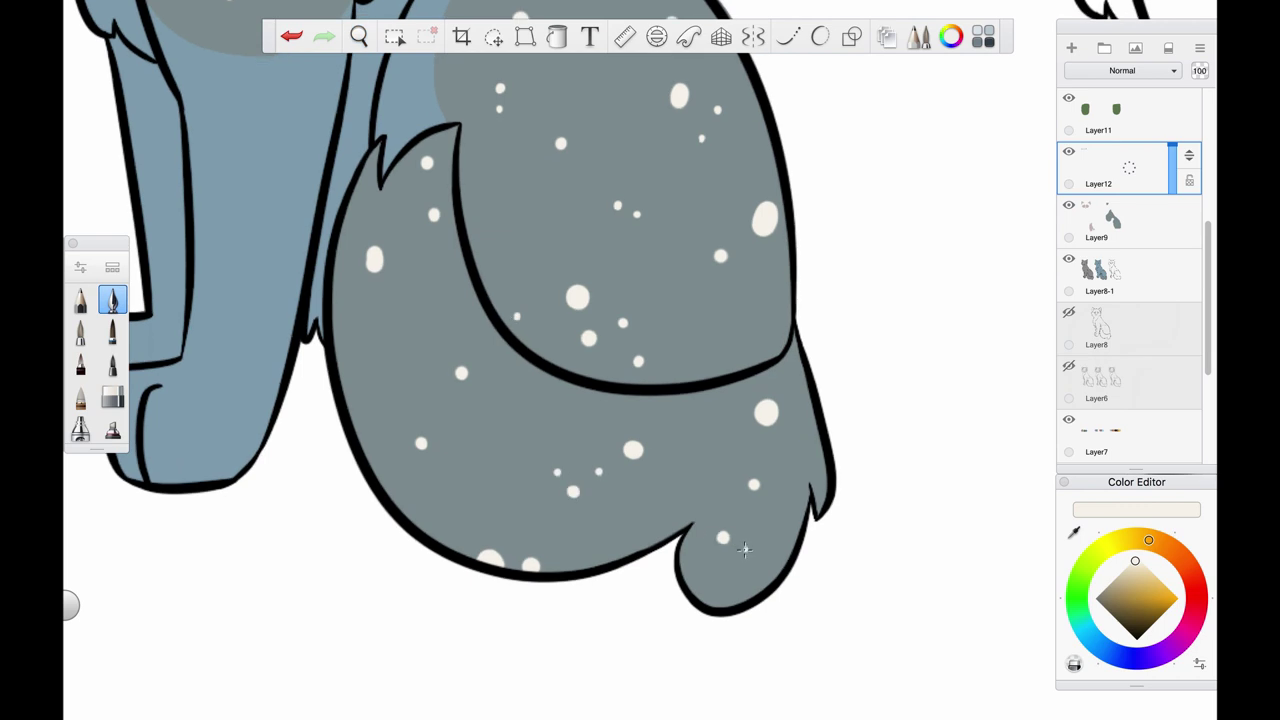
pyautogui.scroll(-3, 566, 409)
pyautogui.scroll(3, 600, 176)
pyautogui.click(571, 183)
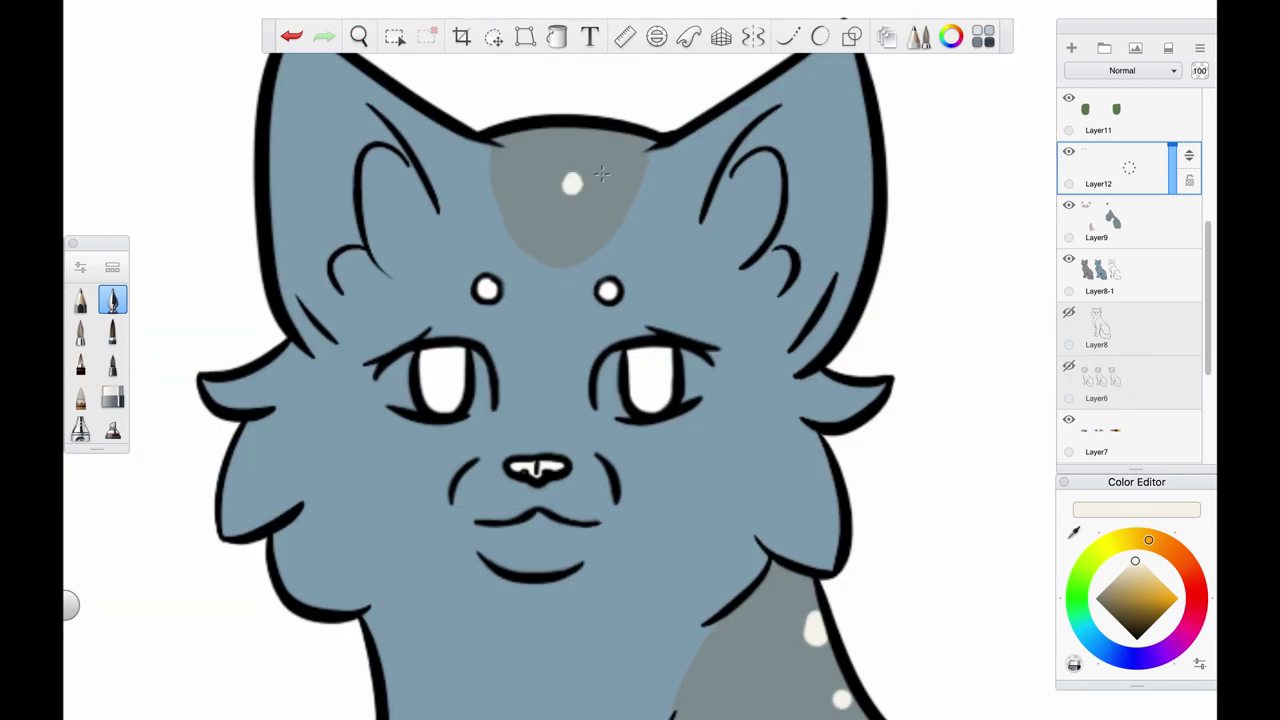
# Step: On Layer10, repaint the brow dot larger in cream
pyautogui.scroll(5, 1210, 242)
pyautogui.click(1115, 150)
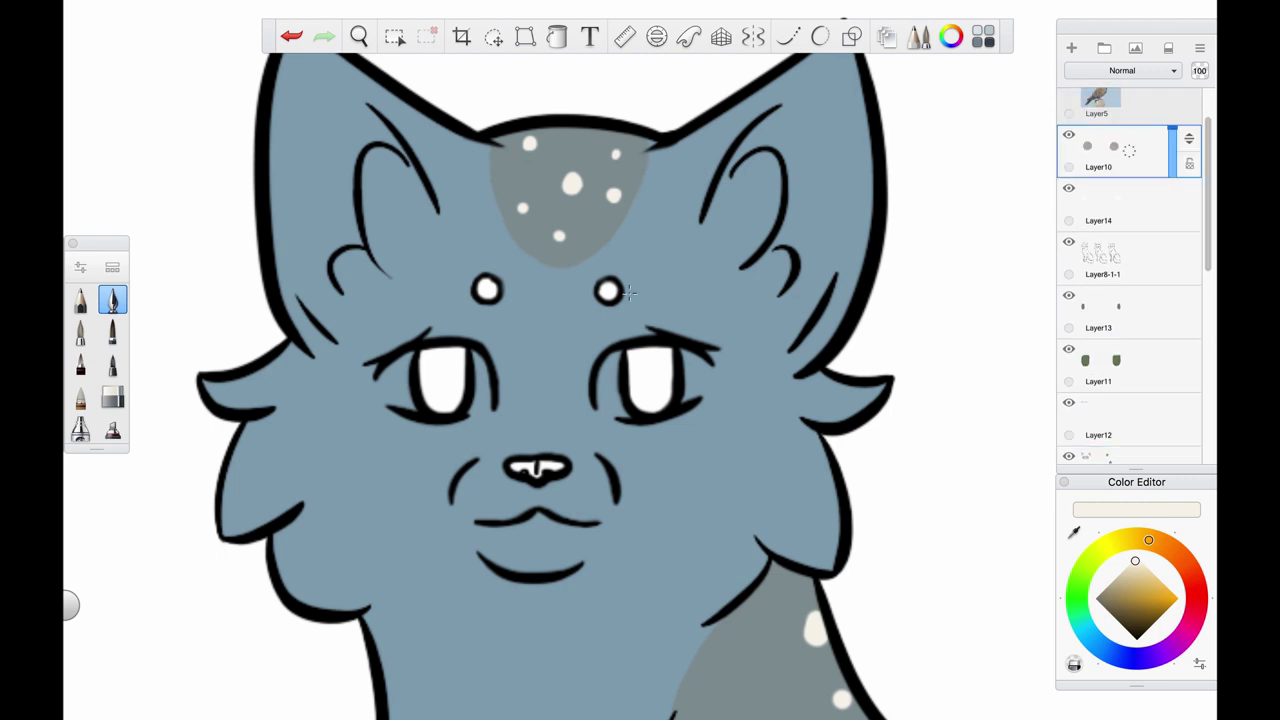
pyautogui.click(488, 288)
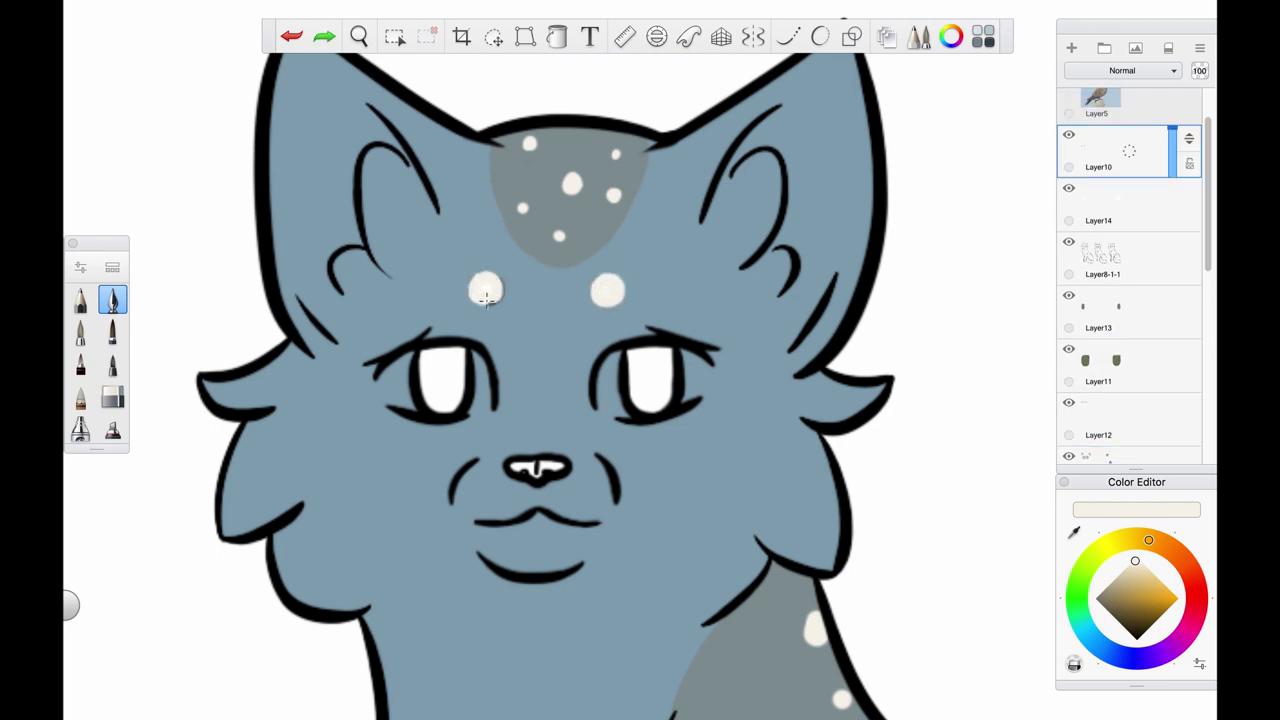
pyautogui.hotkey('ctrl', 'z')
pyautogui.click(488, 288)
# Step: Sample the forehead patch's grey and switch to Layer9 with the grey markings
pyautogui.scroll(-2, 578, 262)
pyautogui.keyDown('alt'); pyautogui.click(584, 173); pyautogui.keyUp('alt')
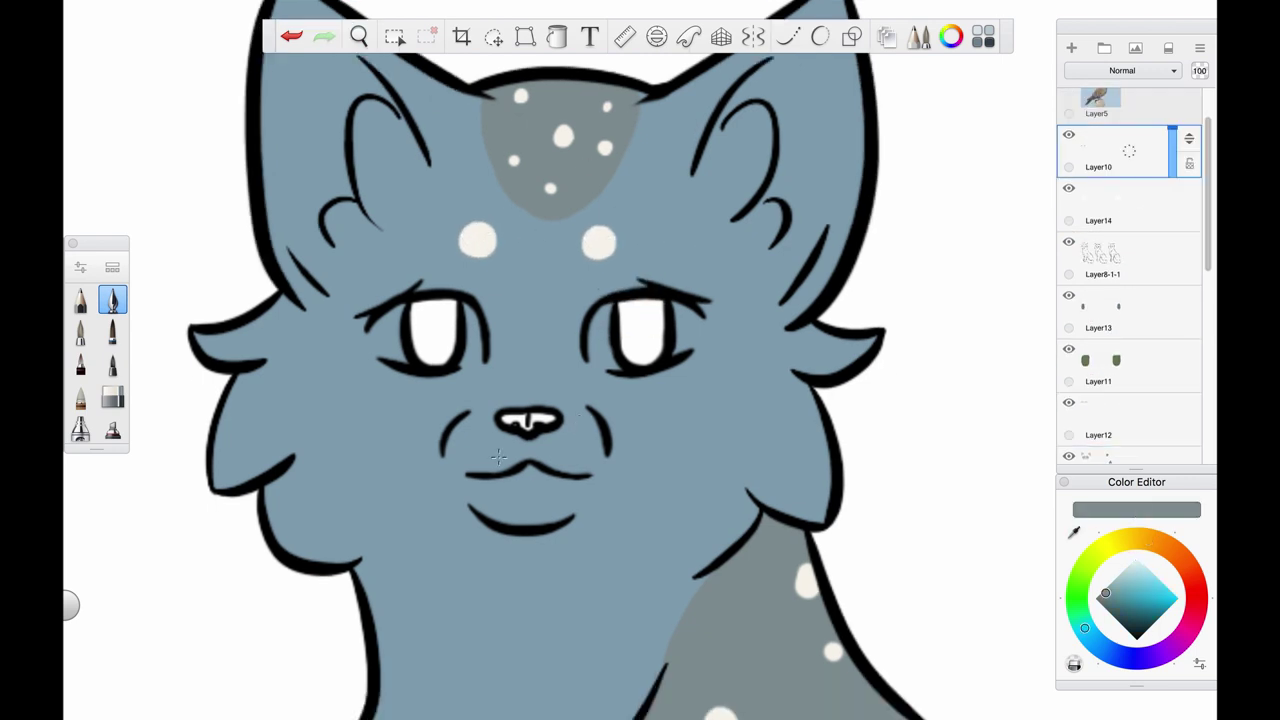
pyautogui.scroll(-3, 1150, 238)
pyautogui.click(1101, 330)
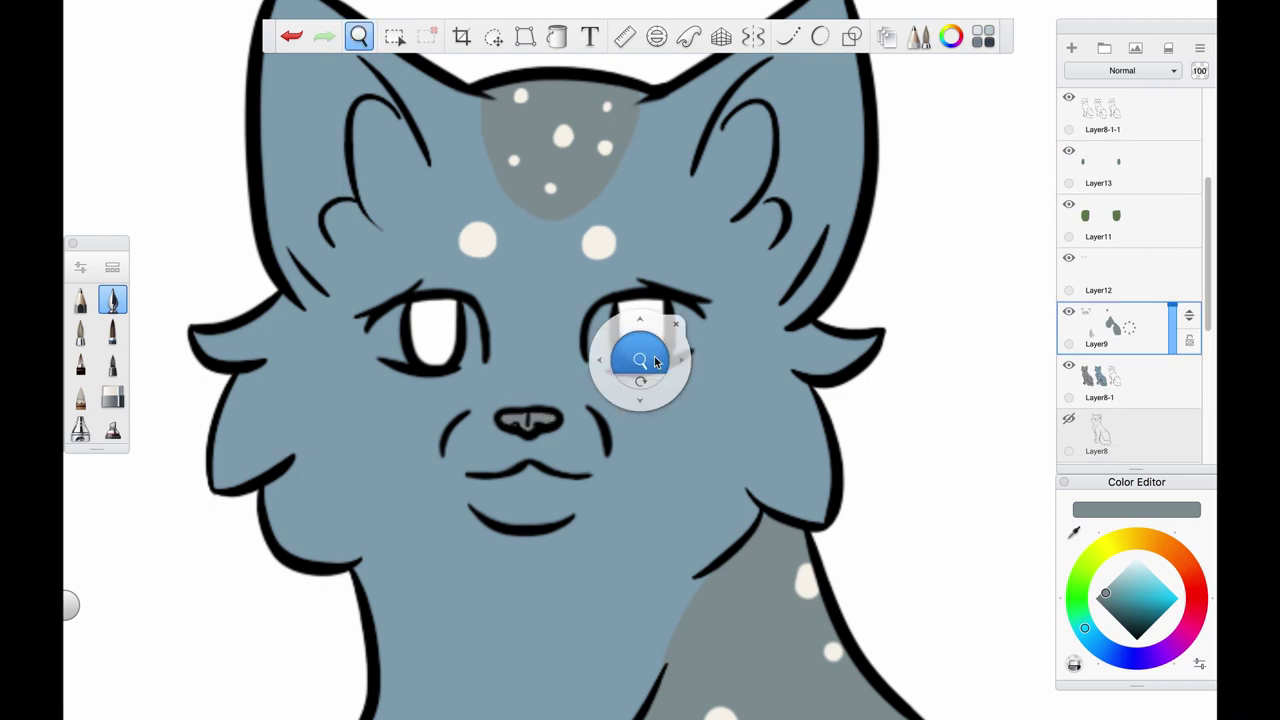
# Step: Pick red from the swatches and select Layer12 for colouring around the eyes
pyautogui.scroll(-5, 643, 349)
pyautogui.keyDown('alt'); pyautogui.click(623, 120); pyautogui.keyUp('alt')
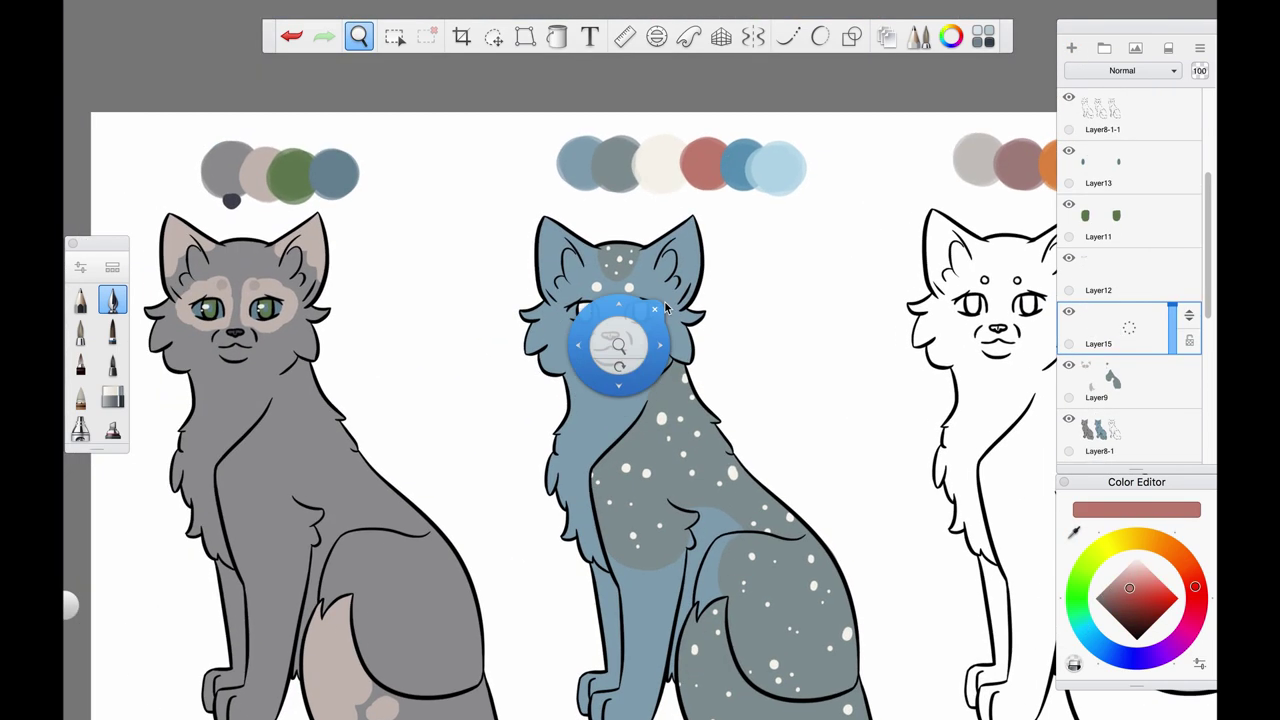
pyautogui.scroll(5, 614, 340)
pyautogui.click(1100, 240)
pyautogui.click(1097, 268)
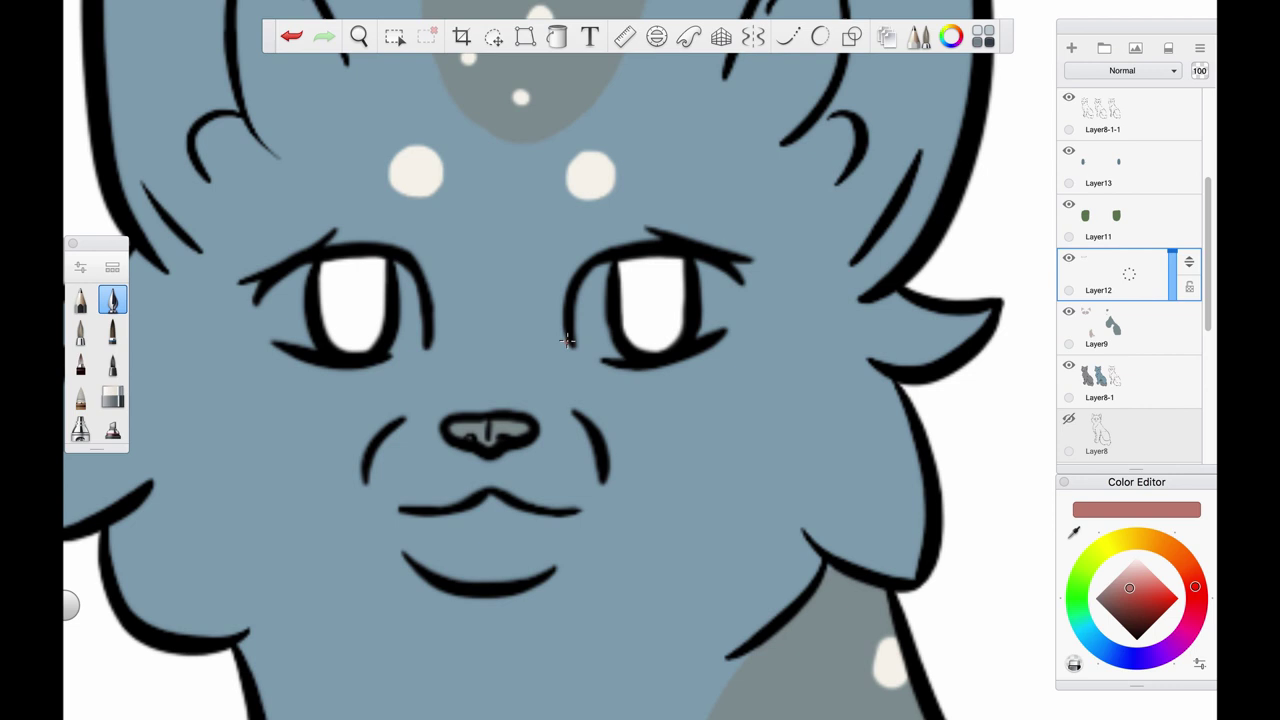
pyautogui.hscroll(-3, 603, 250)
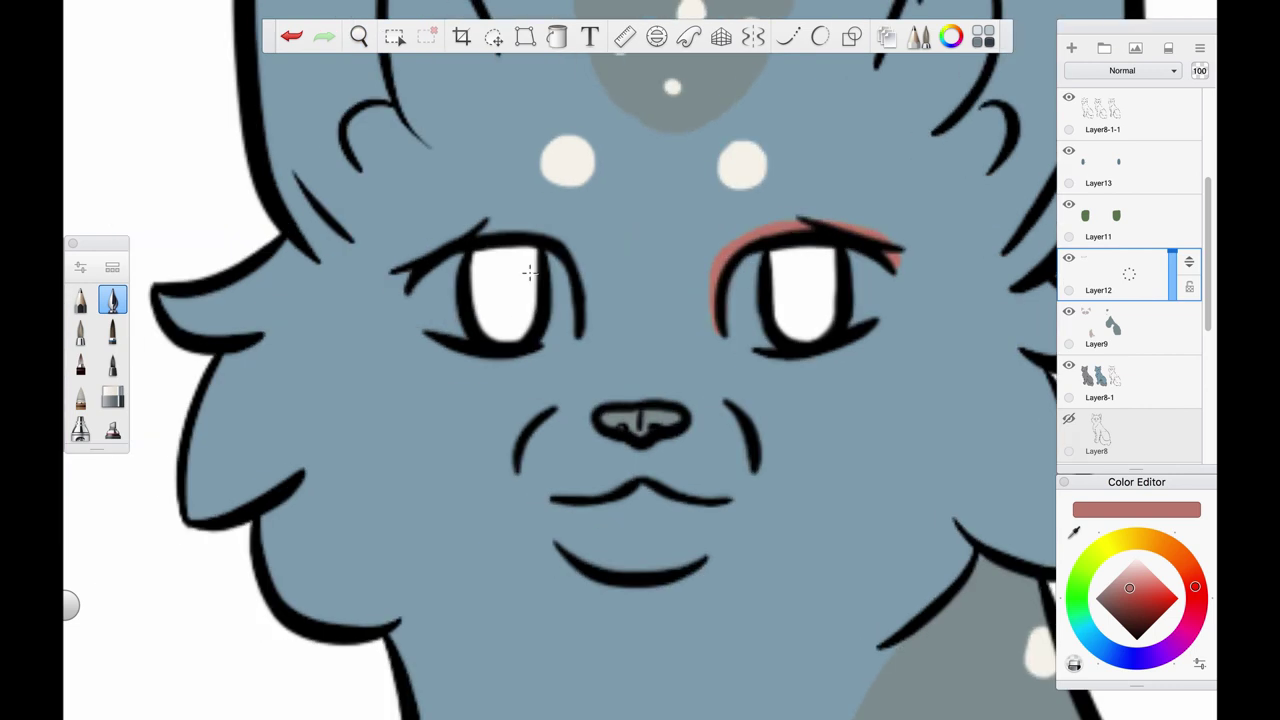
pyautogui.press('e')
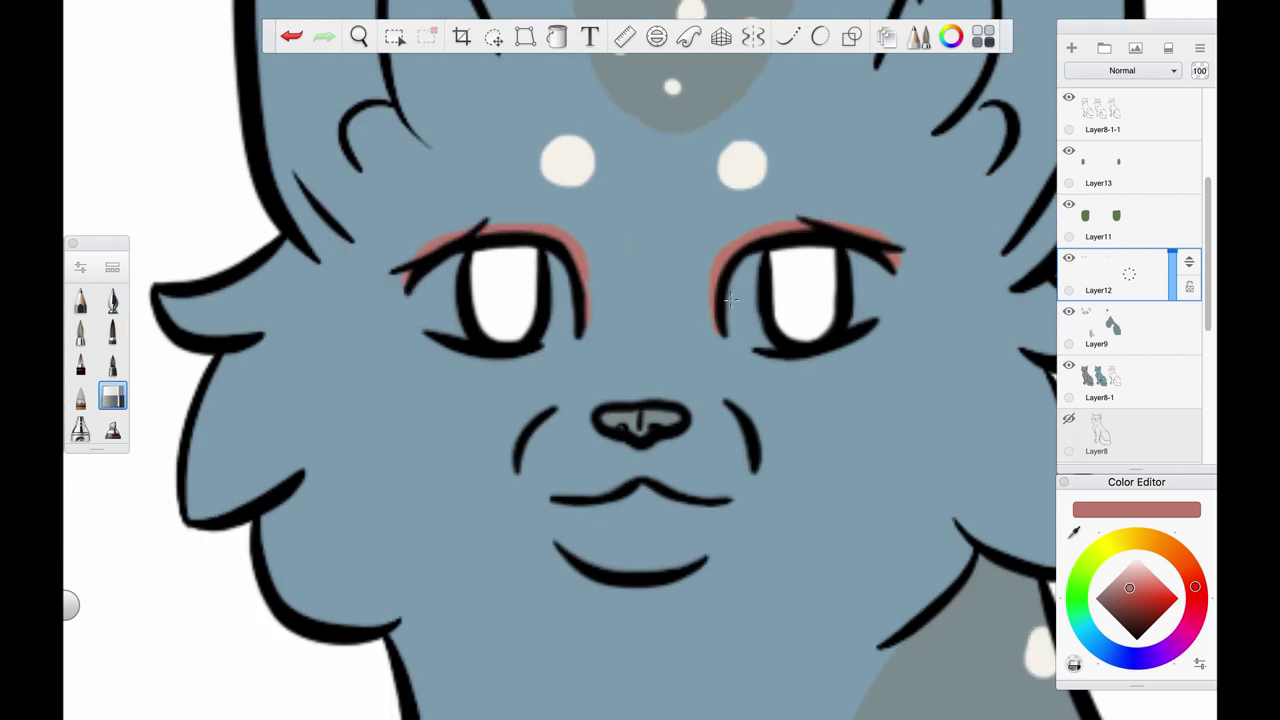
pyautogui.press('e')
pyautogui.scroll(-5, 641, 235)
pyautogui.scroll(5, 786, 266)
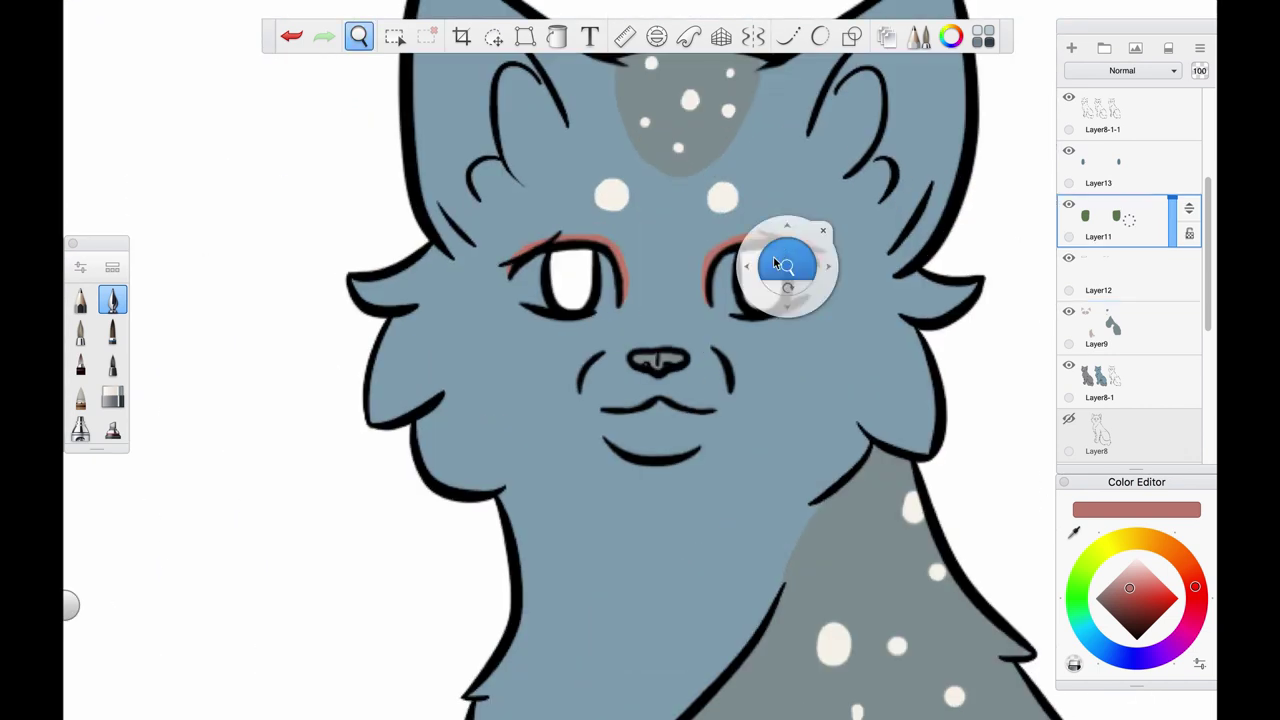
pyautogui.scroll(-2, 900, 171)
# Step: Fill both eyes with the mid blue
pyautogui.keyDown('alt'); pyautogui.click(855, 170); pyautogui.keyUp('alt')
pyautogui.press('f')
pyautogui.click(641, 444)
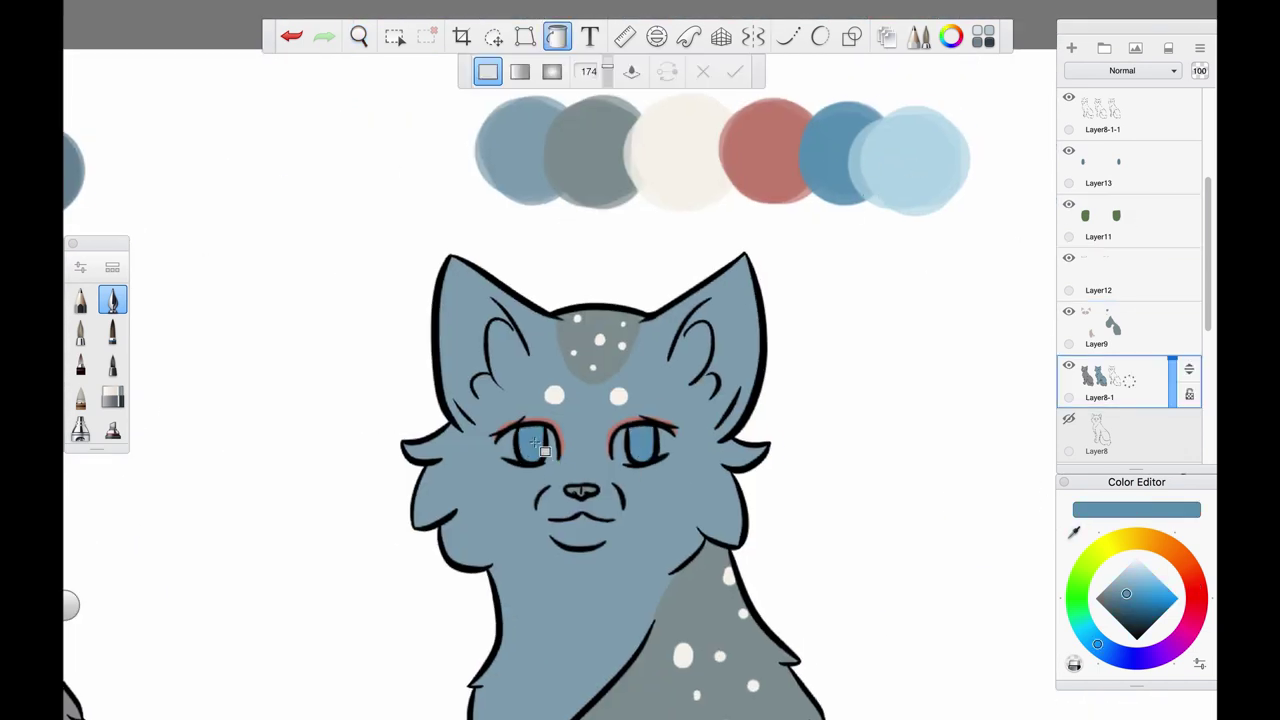
pyautogui.click(535, 444)
# Step: Paint light blue into both eyes around the irises
pyautogui.moveTo(650, 518); pyautogui.dragTo(650, 453)
pyautogui.scroll(5, 648, 453)
pyautogui.press('b')
pyautogui.moveTo(545, 172)
pyautogui.mouseDown()
pyautogui.moveTo(528, 230)
pyautogui.moveTo(540, 290)
pyautogui.moveTo(560, 200)
pyautogui.mouseUp()
pyautogui.moveTo(705, 172); pyautogui.dragTo(700, 255)
pyautogui.hscroll(-5, 700, 220)
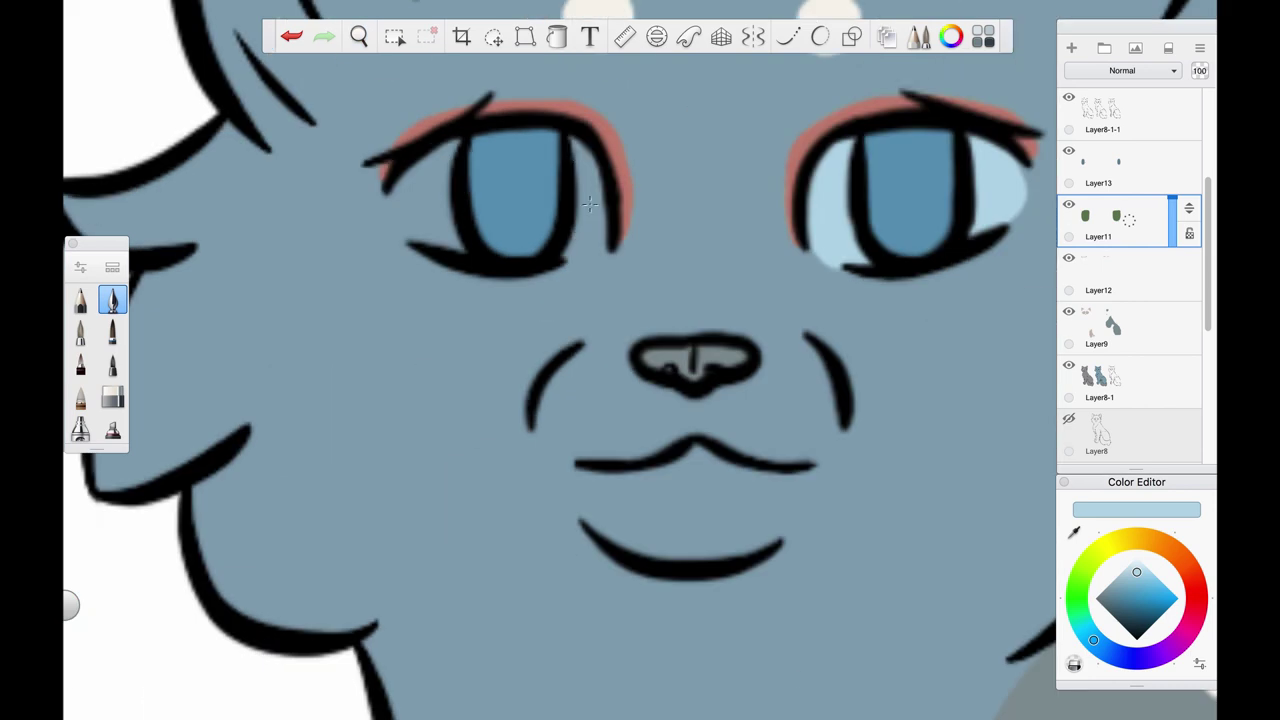
pyautogui.moveTo(590, 140)
pyautogui.mouseDown()
pyautogui.moveTo(580, 255)
pyautogui.moveTo(600, 250)
pyautogui.mouseUp()
pyautogui.moveTo(460, 143)
pyautogui.mouseDown()
pyautogui.moveTo(410, 250)
pyautogui.moveTo(450, 140)
pyautogui.mouseUp()
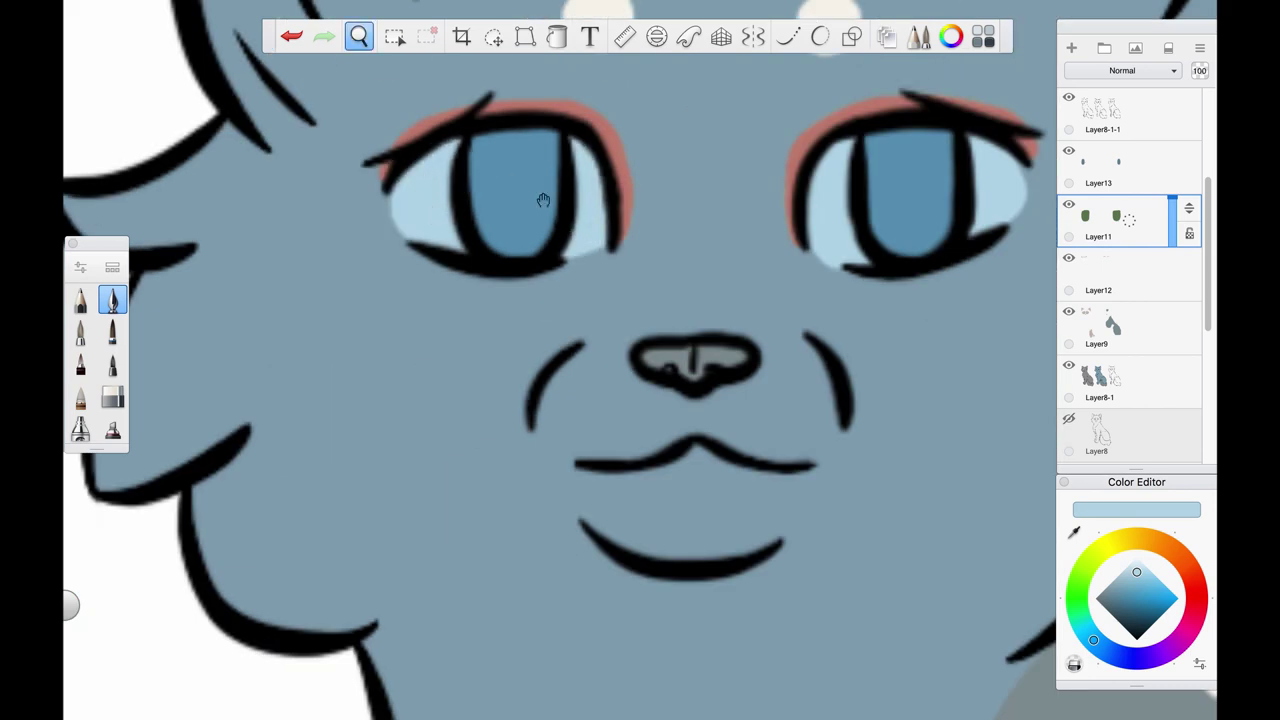
# Step: Choose a warm red hue and select the layer for the pupils
pyautogui.scroll(3, 543, 200)
pyautogui.hscroll(4, 543, 200)
pyautogui.moveTo(1185, 565); pyautogui.dragTo(1195, 585)
pyautogui.click(1110, 165)
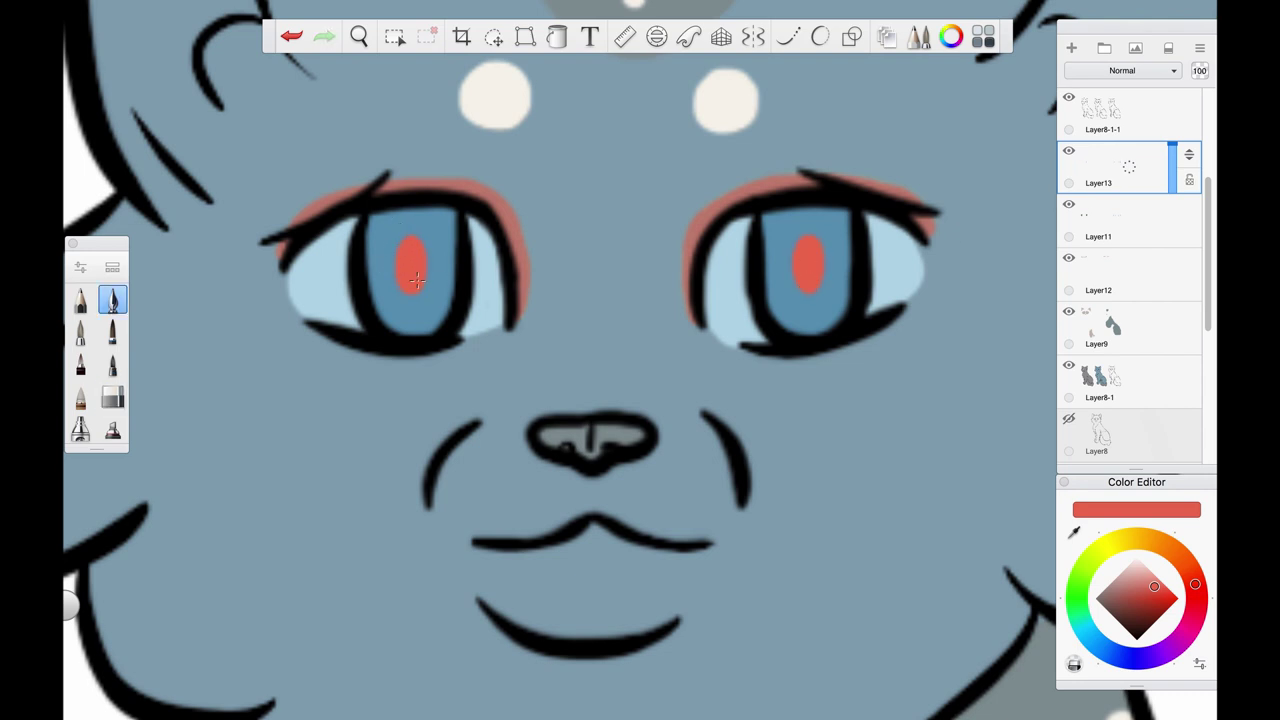
# Step: On a higher layer, paint white eye highlights, then show all three cats
pyautogui.scroll(3, 1130, 300)
pyautogui.click(1115, 272)
pyautogui.click(1136, 557)
pyautogui.moveTo(792, 246); pyautogui.dragTo(765, 258)
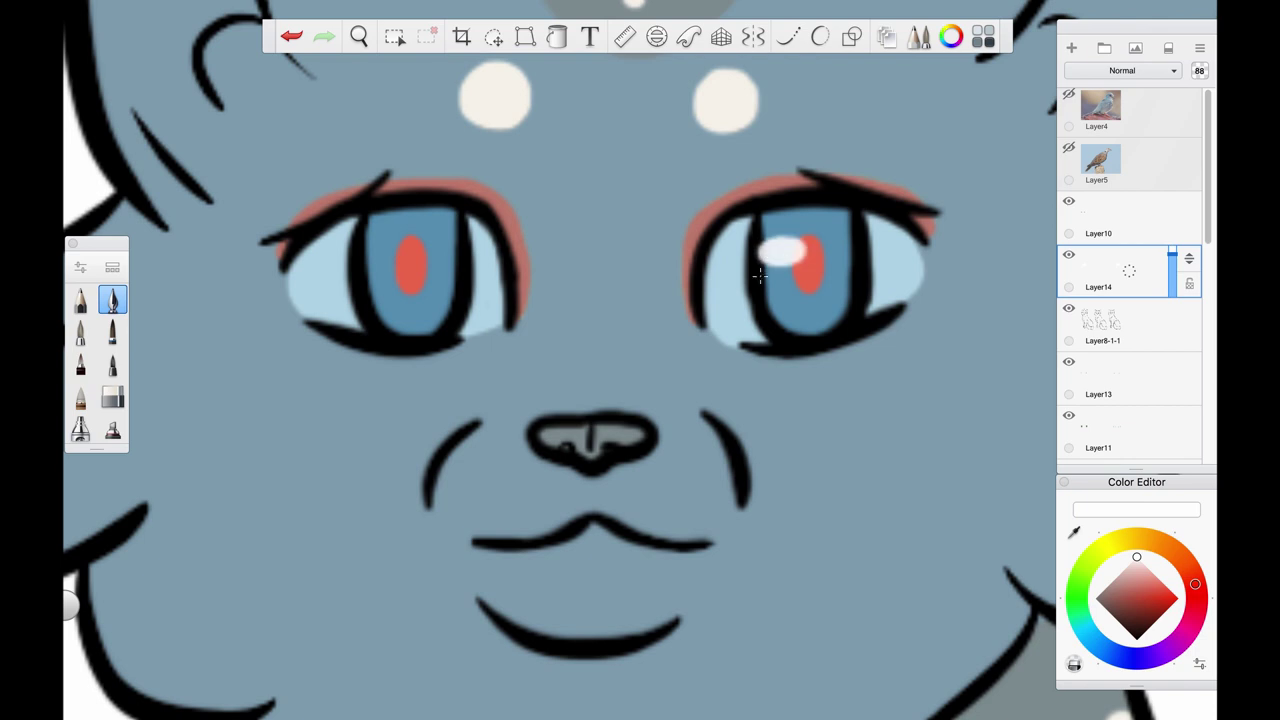
pyautogui.moveTo(377, 257); pyautogui.dragTo(368, 276)
pyautogui.click(359, 36)
pyautogui.moveTo(626, 258); pyautogui.dragTo(628, 282)
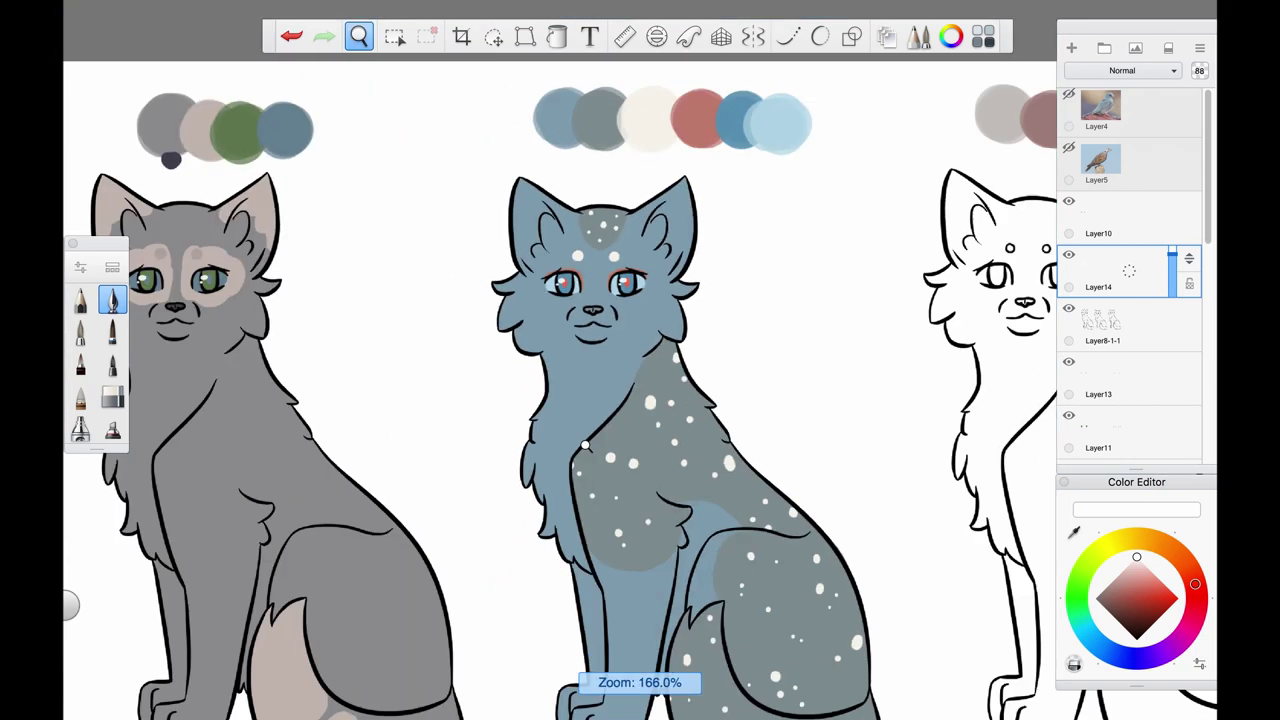
pyautogui.moveTo(648, 412); pyautogui.dragTo(564, 396)
# Step: Sample the pale cream and enlarge the brush, undoing a trial chest stroke
pyautogui.keyDown('alt'); pyautogui.click(486, 328); pyautogui.keyUp('alt')
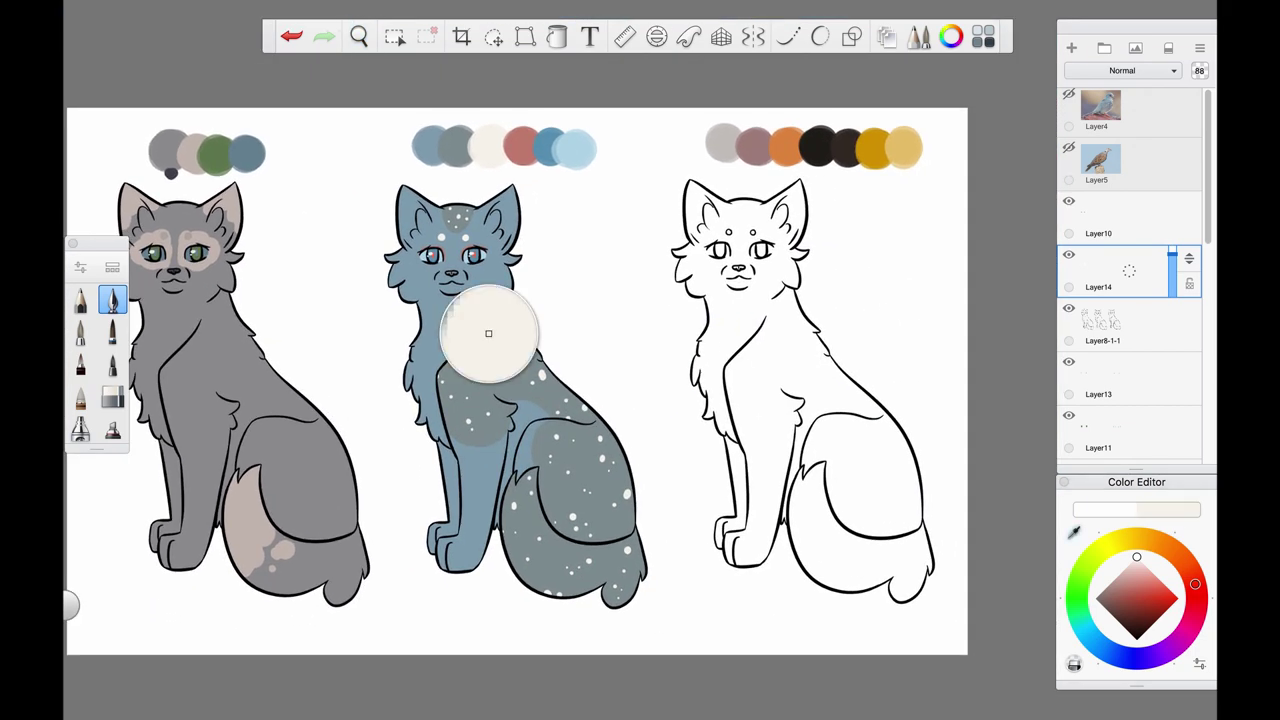
pyautogui.scroll(-5, 1153, 290)
pyautogui.scroll(5, 488, 366)
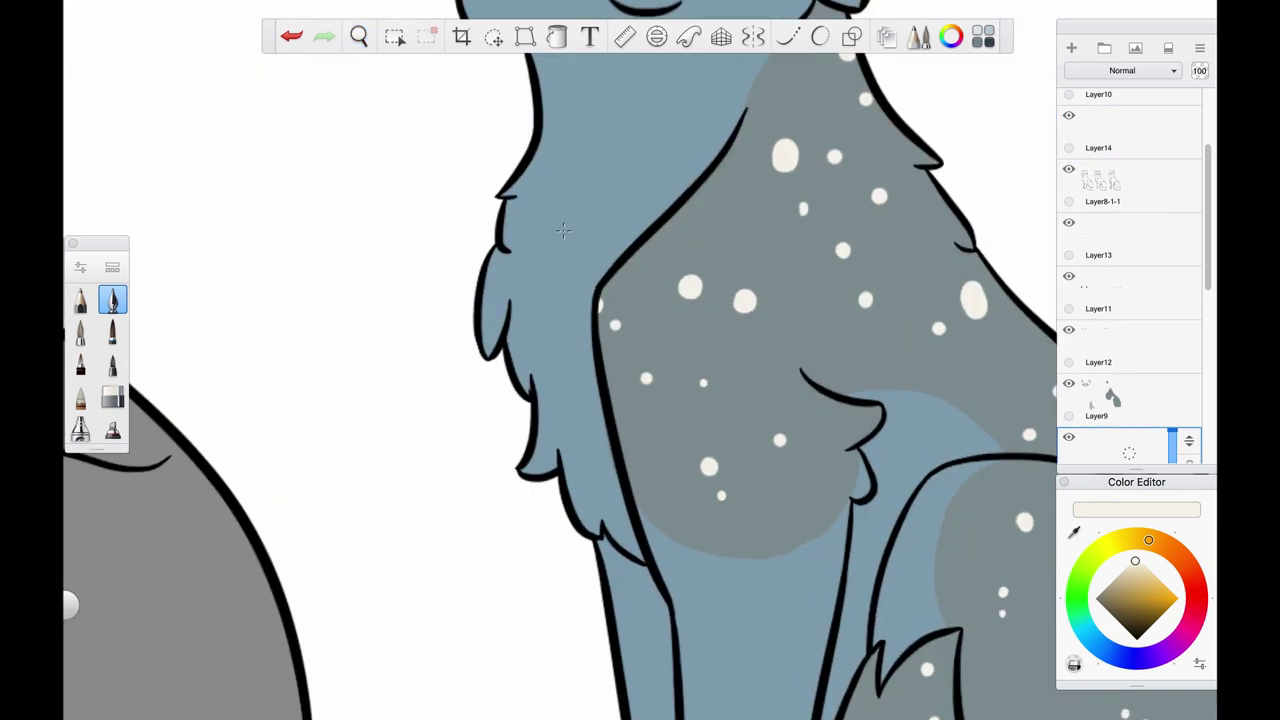
pyautogui.press(']')
pyautogui.moveTo(512, 348)
pyautogui.mouseDown()
pyautogui.moveTo(550, 368)
pyautogui.moveTo(465, 327)
pyautogui.mouseUp()
pyautogui.hotkey('ctrl', 'z')
pyautogui.scroll(3, 485, 352)
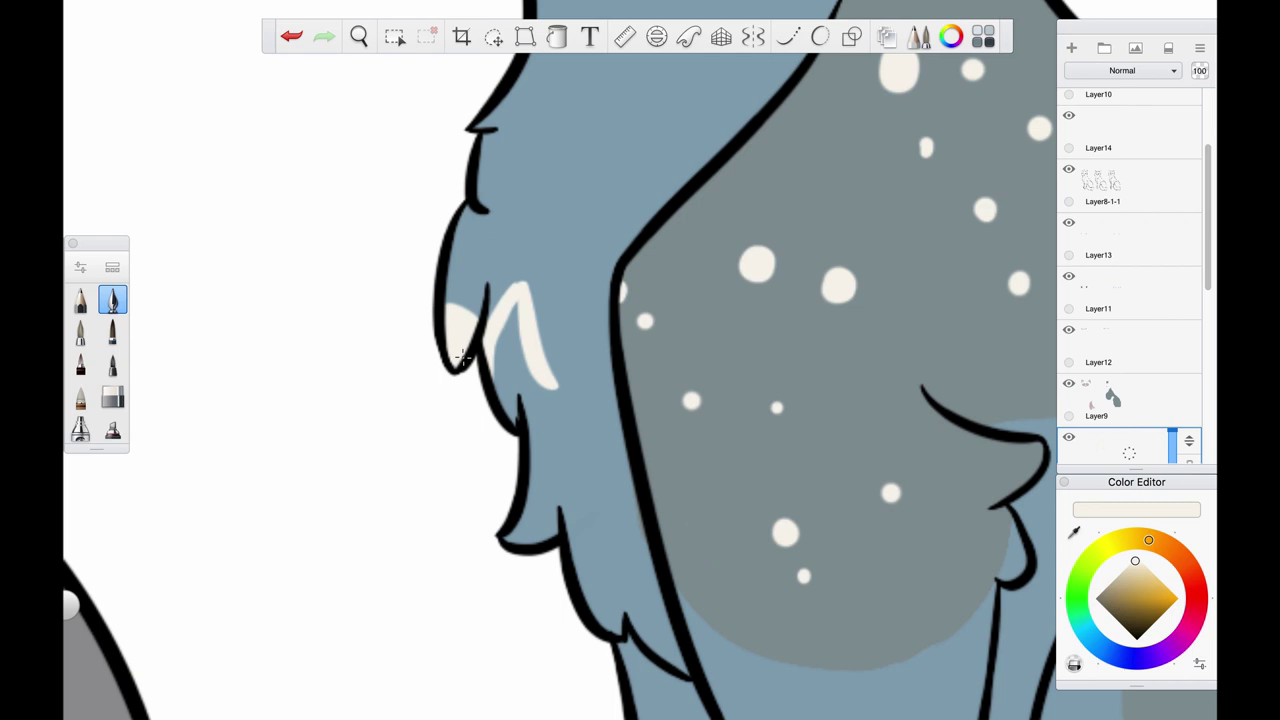
pyautogui.scroll(-5, 462, 355)
# Step: Outline the chest tuft in pale cream and fill it solid
pyautogui.moveTo(506, 273); pyautogui.dragTo(556, 322)
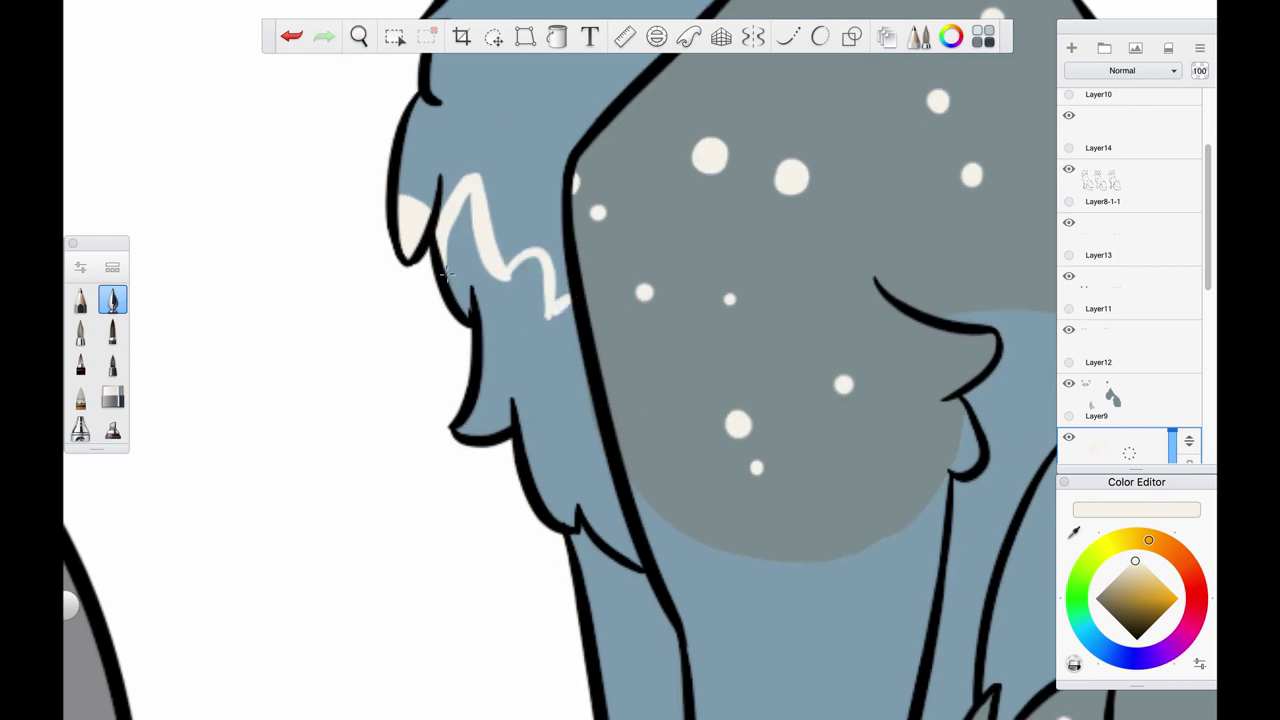
pyautogui.moveTo(445, 273)
pyautogui.mouseDown()
pyautogui.moveTo(490, 398)
pyautogui.moveTo(572, 524)
pyautogui.moveTo(636, 557)
pyautogui.mouseUp()
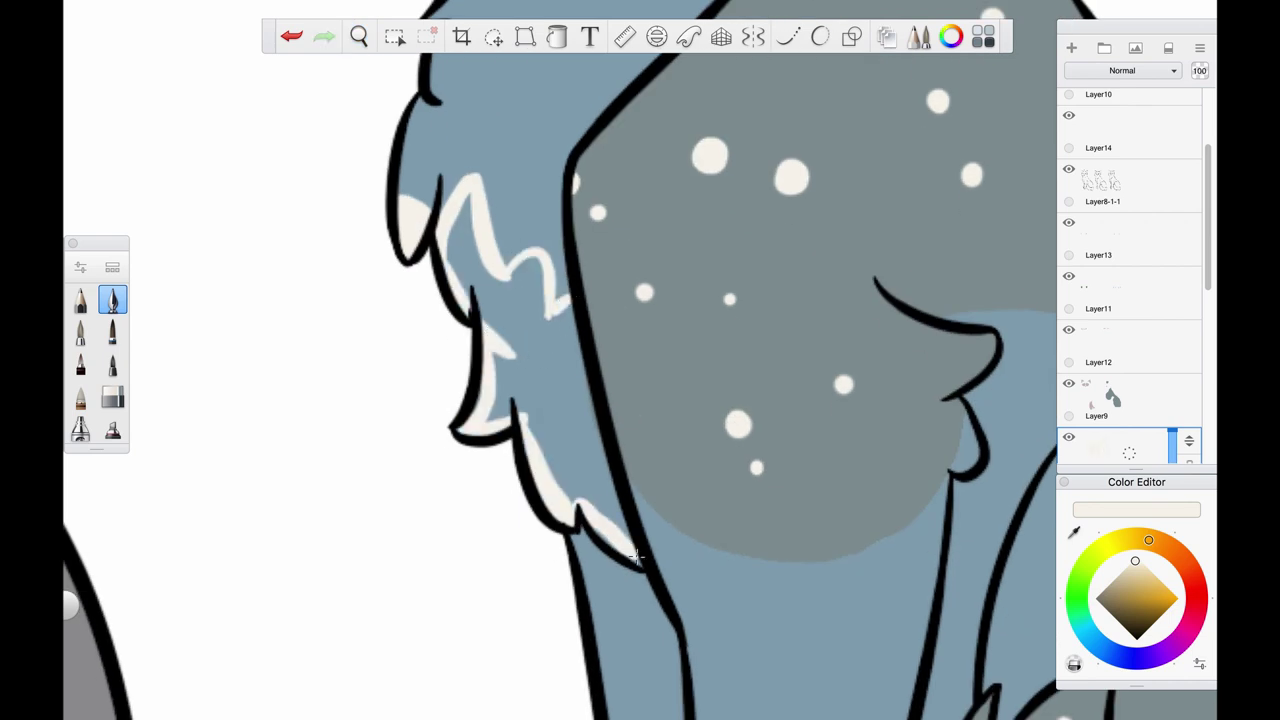
pyautogui.moveTo(566, 318); pyautogui.dragTo(622, 538)
pyautogui.click(522, 384)
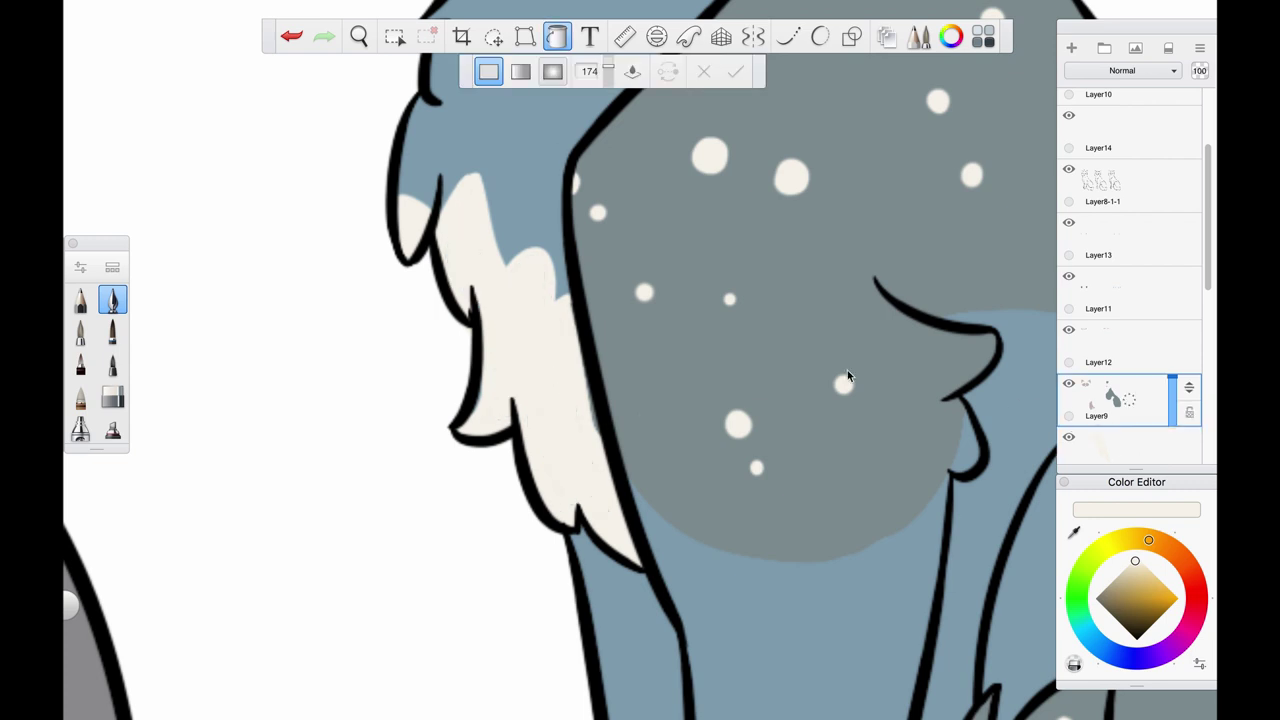
pyautogui.click(112, 397)
# Step: Paint cream along the chest line with the inking brush
pyautogui.scroll(-5, 714, 440)
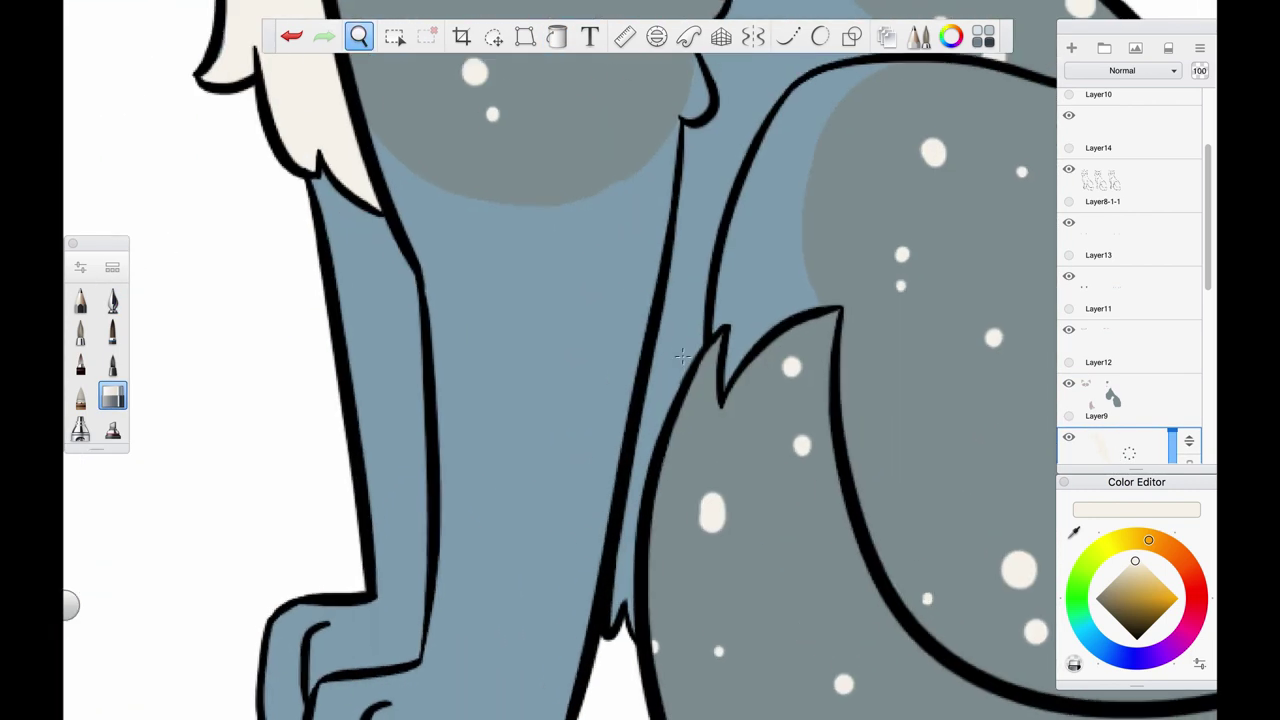
pyautogui.click(112, 300)
pyautogui.moveTo(690, 250)
pyautogui.mouseDown()
pyautogui.moveTo(700, 326)
pyautogui.moveTo(665, 394)
pyautogui.moveTo(628, 600)
pyautogui.moveTo(618, 548)
pyautogui.moveTo(670, 285)
pyautogui.mouseUp()
pyautogui.moveTo(668, 375)
pyautogui.mouseDown()
pyautogui.moveTo(682, 341)
pyautogui.moveTo(692, 312)
pyautogui.mouseUp()
# Step: Fill the white third cat with pale grey from the third palette
pyautogui.scroll(-5, 660, 509)
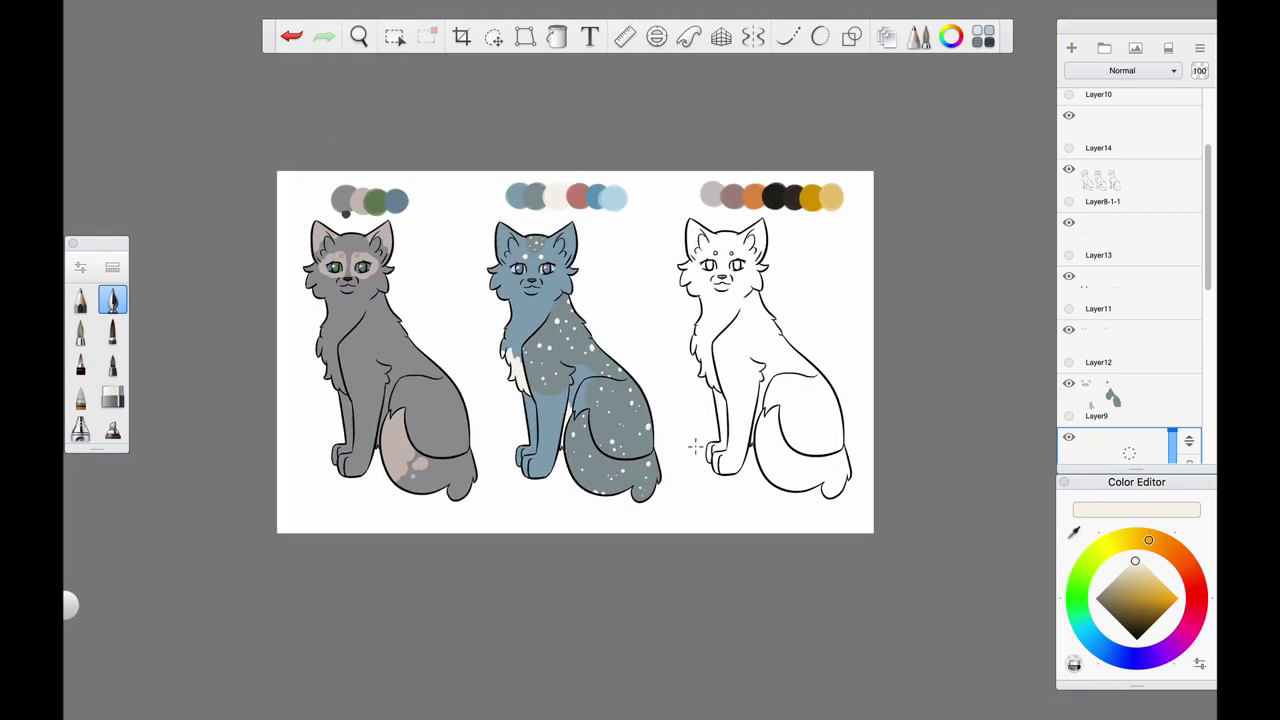
pyautogui.scroll(5, 832, 181)
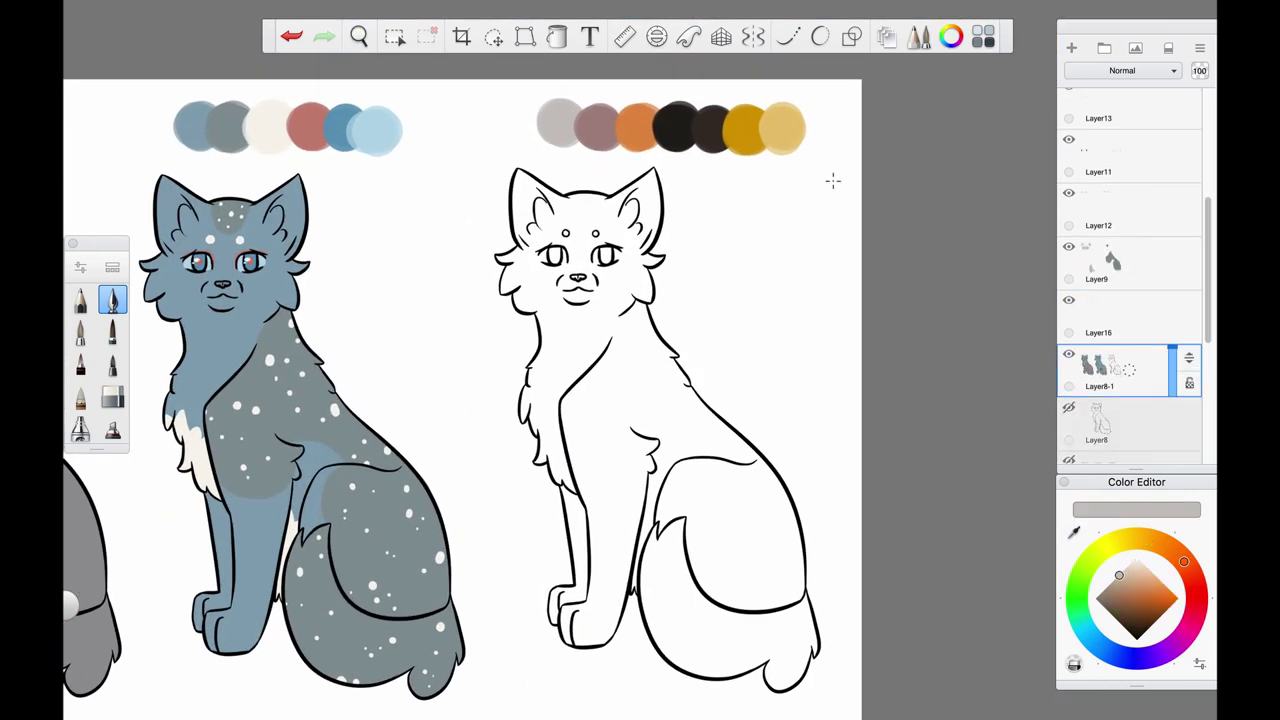
pyautogui.press('f')
pyautogui.click(611, 268)
pyautogui.keyDown('alt'); pyautogui.click(597, 130); pyautogui.keyUp('alt')
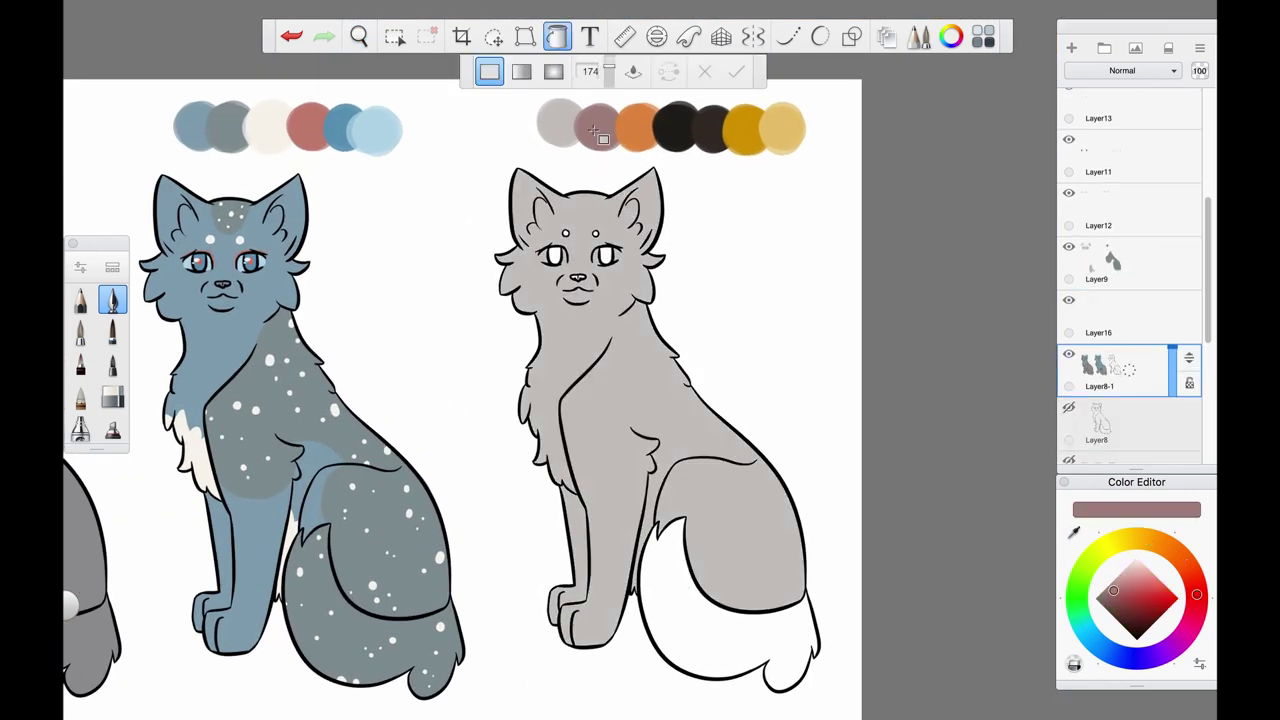
# Step: Fill the tail mauve and paint a mauve chest patch along the left outline
pyautogui.click(706, 642)
pyautogui.click(1115, 315)
pyautogui.moveTo(514, 400); pyautogui.dragTo(560, 380)
pyautogui.hotkey('ctrl', 'z')
pyautogui.moveTo(557, 240)
pyautogui.mouseDown()
pyautogui.moveTo(565, 325)
pyautogui.moveTo(655, 335)
pyautogui.moveTo(706, 364)
pyautogui.moveTo(602, 490)
pyautogui.moveTo(598, 520)
pyautogui.mouseUp()
pyautogui.scroll(3, 598, 520)
pyautogui.moveTo(538, 152)
pyautogui.mouseDown()
pyautogui.moveTo(497, 240)
pyautogui.moveTo(452, 460)
pyautogui.mouseUp()
pyautogui.moveTo(520, 429); pyautogui.dragTo(450, 190)
pyautogui.moveTo(455, 280)
pyautogui.mouseDown()
pyautogui.moveTo(440, 378)
pyautogui.moveTo(496, 363)
pyautogui.moveTo(539, 464)
pyautogui.moveTo(600, 505)
pyautogui.mouseUp()
# Step: Paint mauve down the inner outline toward the tail and at the outline junction
pyautogui.press('f')
pyautogui.scroll(-5, 652, 317)
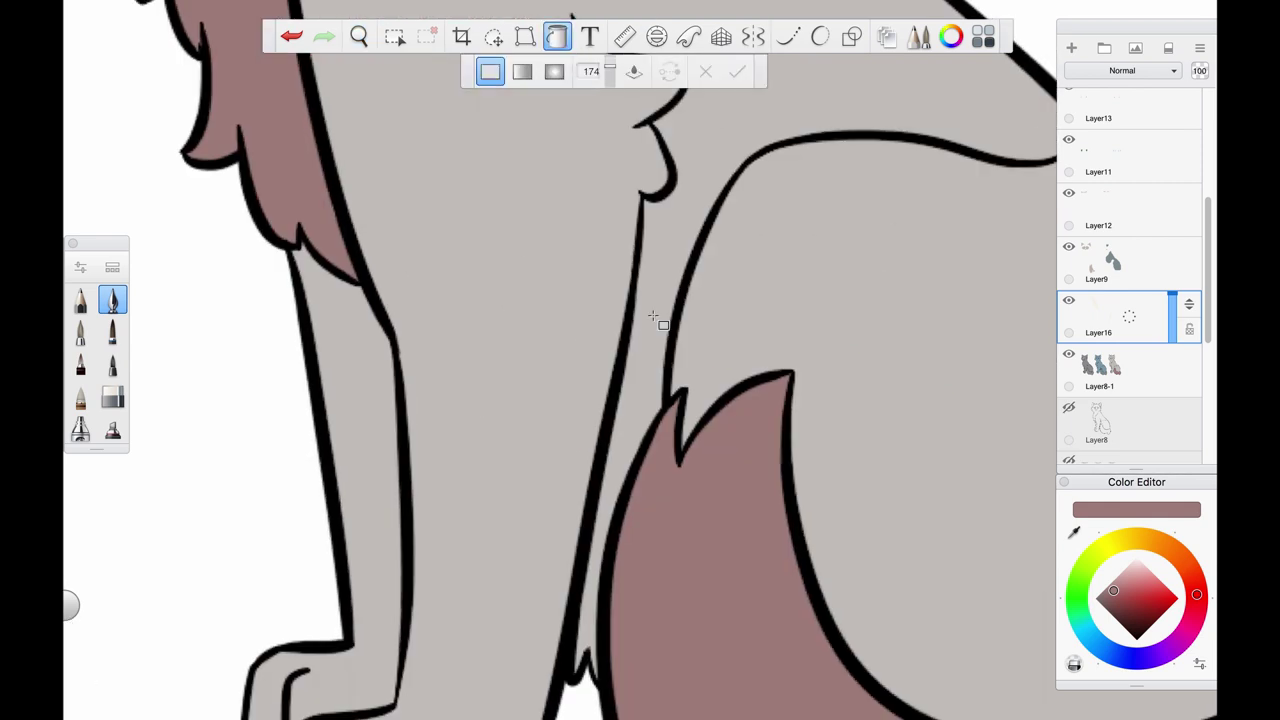
pyautogui.press('b')
pyautogui.moveTo(648, 243)
pyautogui.mouseDown()
pyautogui.moveTo(672, 300)
pyautogui.moveTo(594, 668)
pyautogui.moveTo(640, 365)
pyautogui.moveTo(622, 448)
pyautogui.mouseUp()
pyautogui.scroll(5, 622, 448)
pyautogui.moveTo(655, 335)
pyautogui.mouseDown()
pyautogui.moveTo(693, 260)
pyautogui.moveTo(605, 285)
pyautogui.moveTo(595, 375)
pyautogui.mouseUp()
# Step: Paint a heart-shaped mauve patch on the haunch
pyautogui.press('e')
pyautogui.moveTo(590, 318)
pyautogui.mouseDown()
pyautogui.moveTo(580, 378)
pyautogui.moveTo(655, 320)
pyautogui.moveTo(688, 268)
pyautogui.moveTo(612, 250)
pyautogui.mouseUp()
pyautogui.press('b')
pyautogui.moveTo(645, 300)
pyautogui.mouseDown()
pyautogui.moveTo(617, 352)
pyautogui.moveTo(603, 385)
pyautogui.mouseUp()
pyautogui.press('space')
pyautogui.moveTo(626, 336)
pyautogui.mouseDown()
pyautogui.moveTo(601, 364)
pyautogui.moveTo(600, 322)
pyautogui.moveTo(650, 322)
pyautogui.mouseUp()
# Step: Paint the lower lip and the muzzle patch above the nose mauve
pyautogui.moveTo(440, 335)
pyautogui.mouseDown()
pyautogui.moveTo(512, 386)
pyautogui.moveTo(540, 340)
pyautogui.moveTo(470, 352)
pyautogui.moveTo(565, 360)
pyautogui.mouseUp()
pyautogui.press('e')
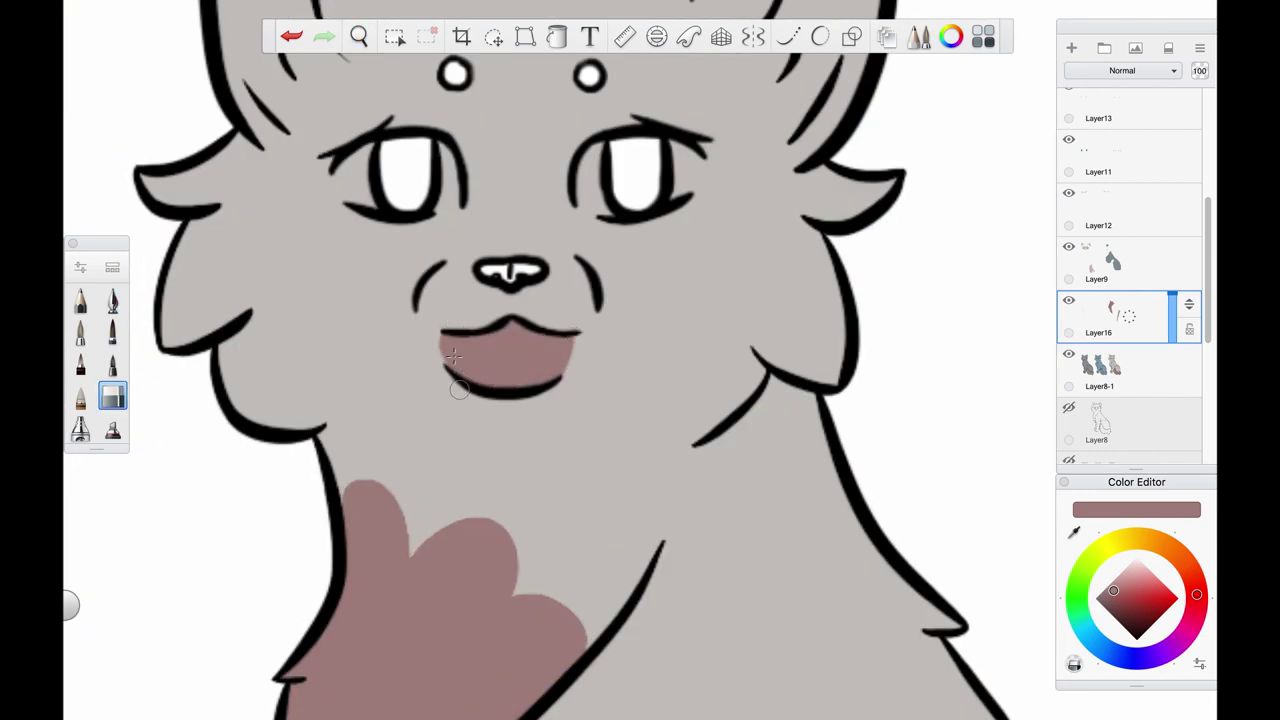
pyautogui.press('e')
pyautogui.moveTo(446, 330); pyautogui.dragTo(575, 347)
pyautogui.scroll(-5, 558, 365)
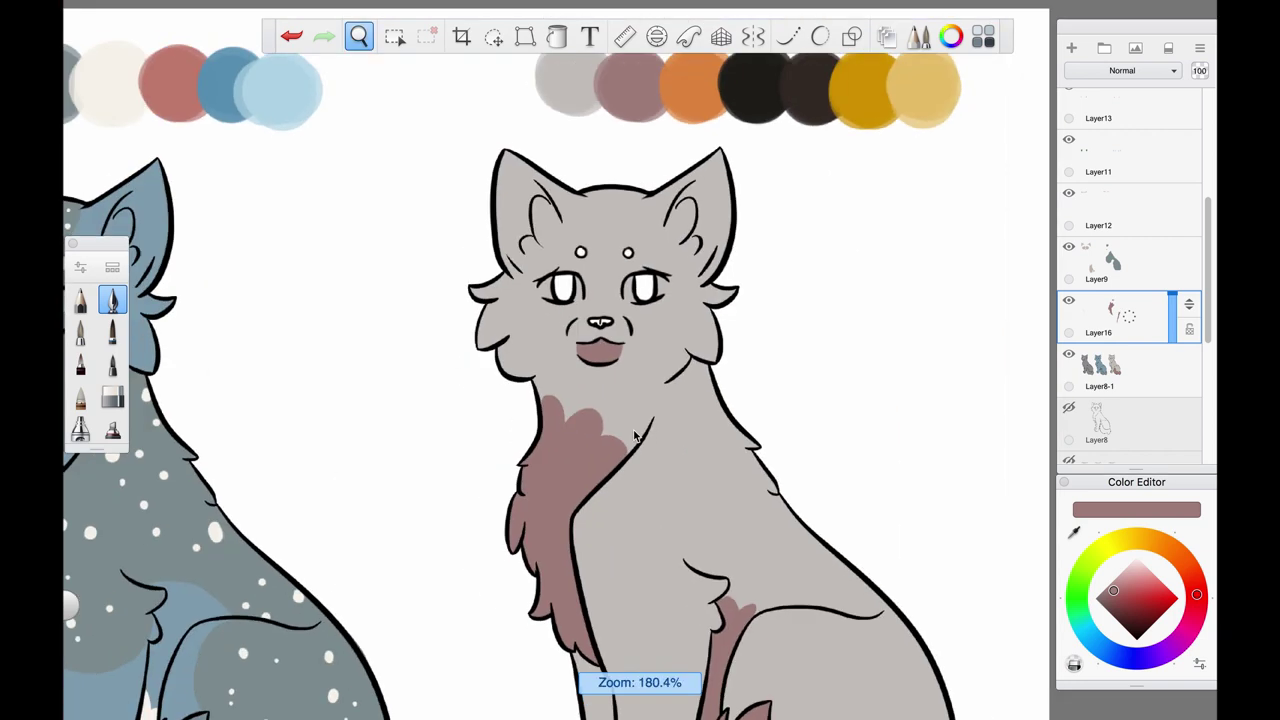
pyautogui.scroll(5, 558, 365)
pyautogui.moveTo(524, 410)
pyautogui.mouseDown()
pyautogui.moveTo(580, 388)
pyautogui.moveTo(597, 396)
pyautogui.moveTo(540, 391)
pyautogui.moveTo(550, 396)
pyautogui.moveTo(522, 418)
pyautogui.mouseUp()
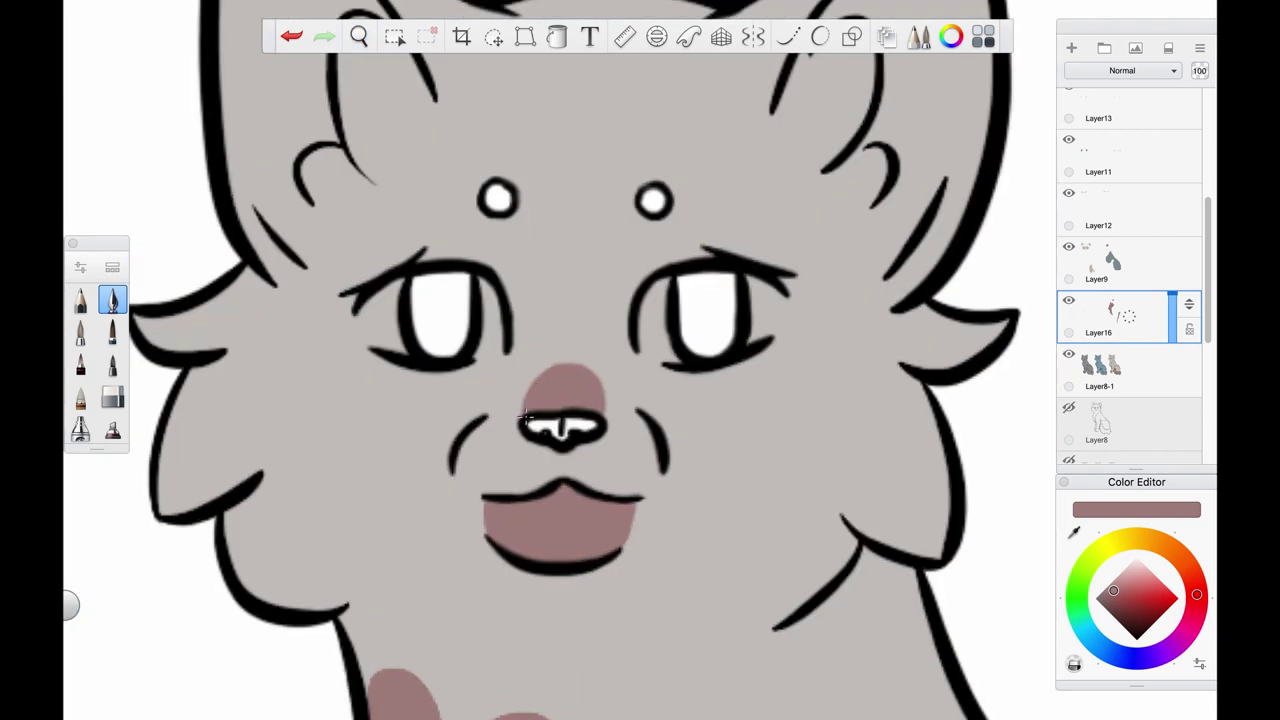
# Step: Paint the mauve forehead dots on their layer, then pick black from the palette
pyautogui.scroll(3, 565, 373)
pyautogui.scroll(5, 1150, 240)
pyautogui.click(1064, 222)
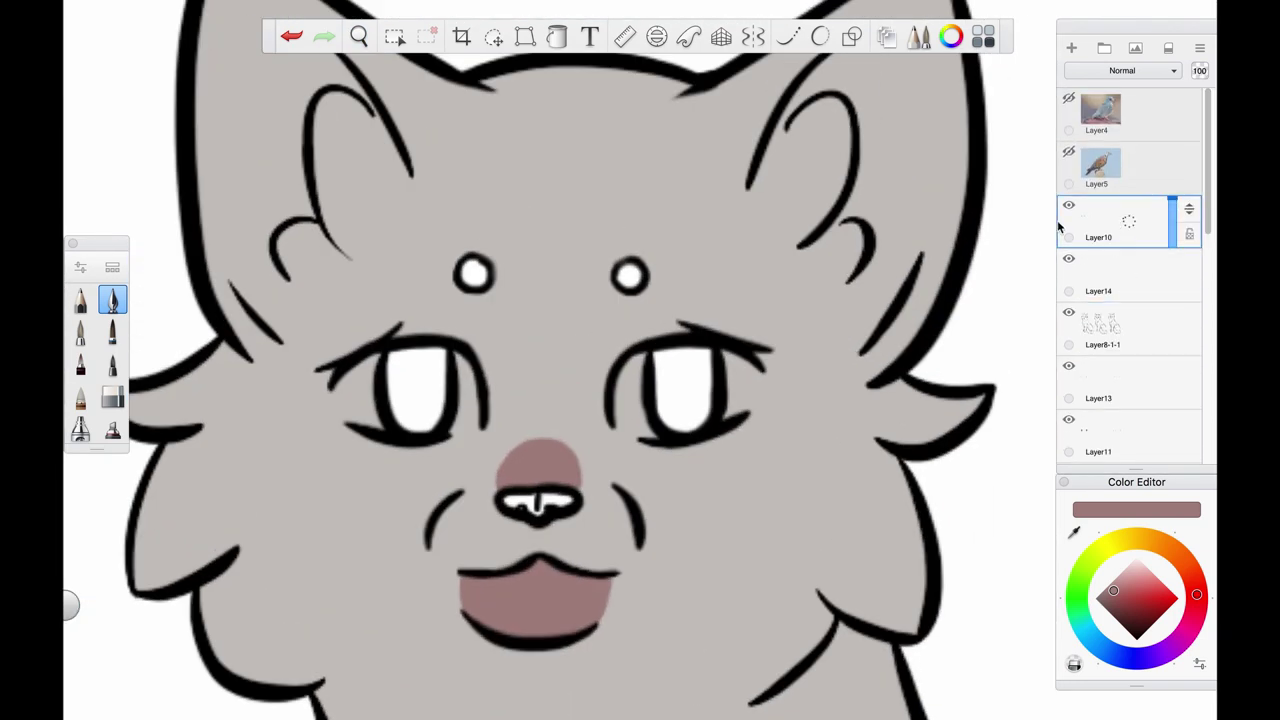
pyautogui.moveTo(618, 272); pyautogui.dragTo(636, 285)
pyautogui.moveTo(468, 268); pyautogui.dragTo(476, 276)
pyautogui.scroll(-5, 634, 306)
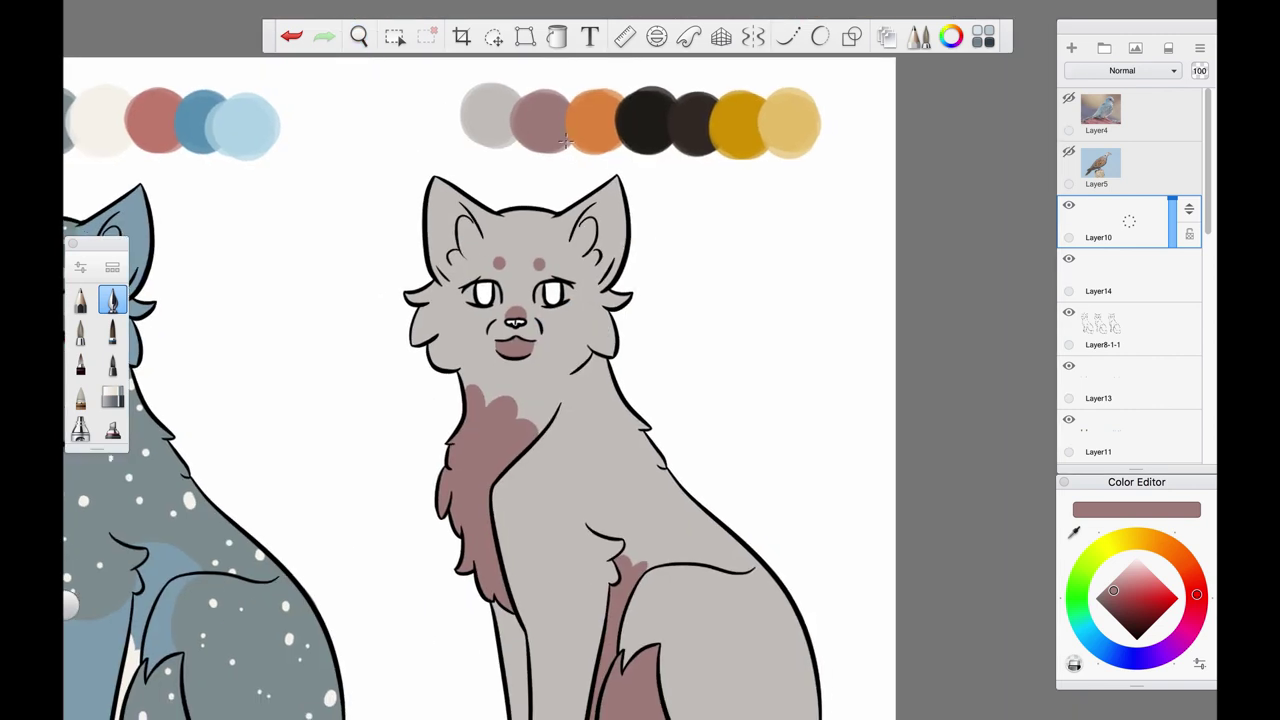
pyautogui.keyDown('alt'); pyautogui.click(637, 128); pyautogui.keyUp('alt')
pyautogui.moveTo(640, 359); pyautogui.dragTo(668, 398)
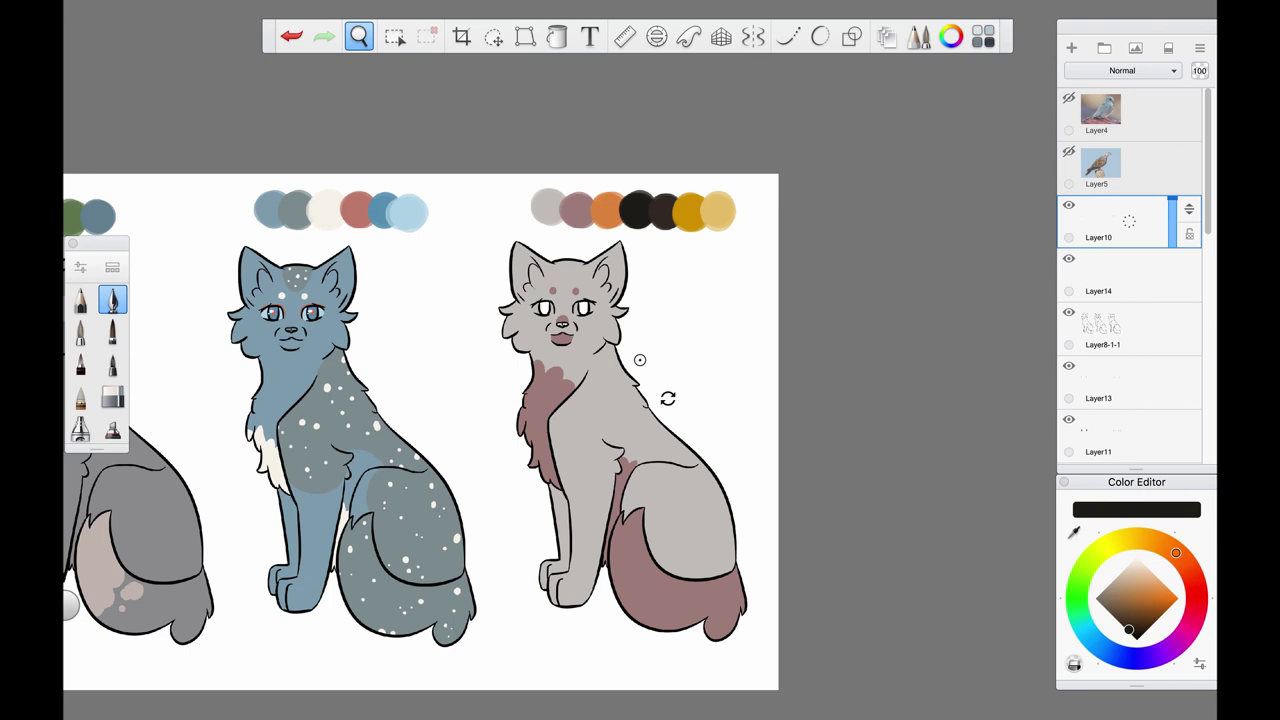
pyautogui.scroll(-5, 1200, 236)
# Step: On the tail markings layer, draw black fur strokes along the tail
pyautogui.click(1110, 335)
pyautogui.moveTo(691, 556); pyautogui.dragTo(686, 406)
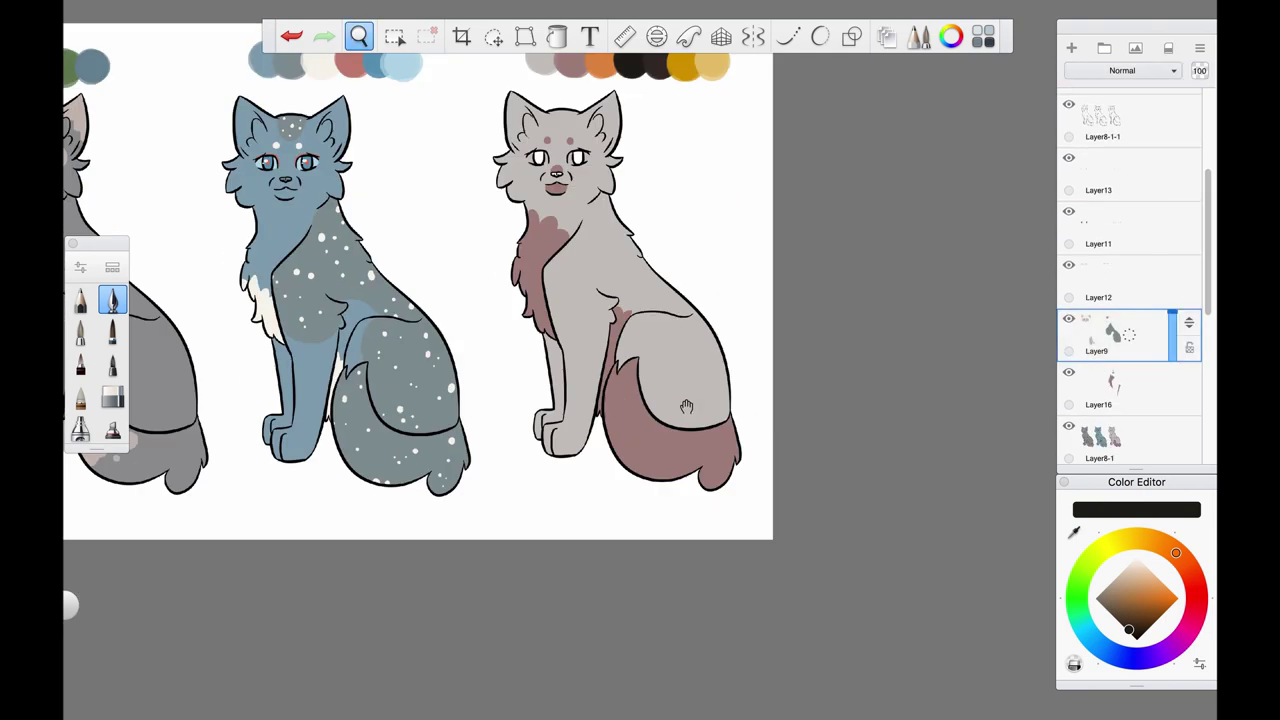
pyautogui.scroll(5, 686, 406)
pyautogui.moveTo(330, 416)
pyautogui.mouseDown()
pyautogui.moveTo(478, 517)
pyautogui.moveTo(749, 500)
pyautogui.mouseUp()
pyautogui.hotkey('ctrl', 'z')
pyautogui.moveTo(468, 516); pyautogui.dragTo(603, 518)
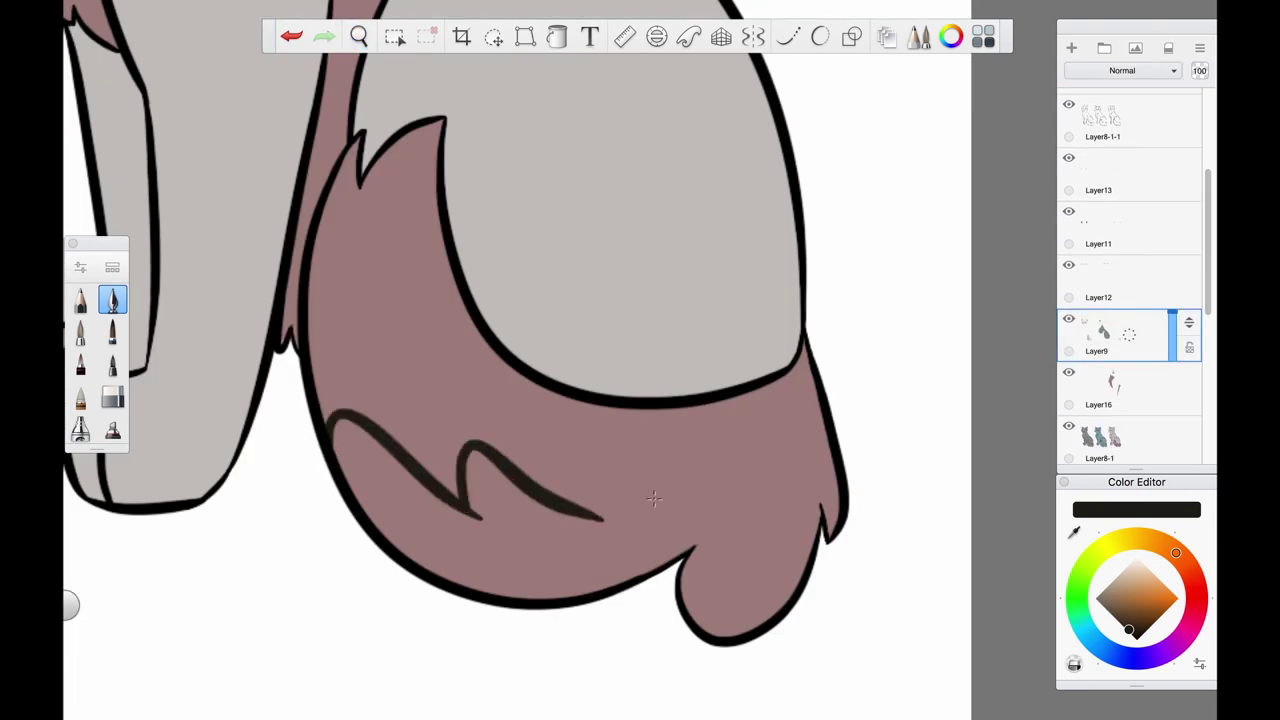
pyautogui.moveTo(803, 345)
pyautogui.mouseDown()
pyautogui.moveTo(730, 486)
pyautogui.moveTo(530, 494)
pyautogui.mouseUp()
pyautogui.scroll(2, 530, 494)
pyautogui.moveTo(664, 500); pyautogui.dragTo(346, 590)
# Step: Thicken the black at the tail bottom, outline the lower lobe, and fill the tail tip black
pyautogui.scroll(2, 500, 530)
pyautogui.moveTo(678, 440); pyautogui.dragTo(264, 410)
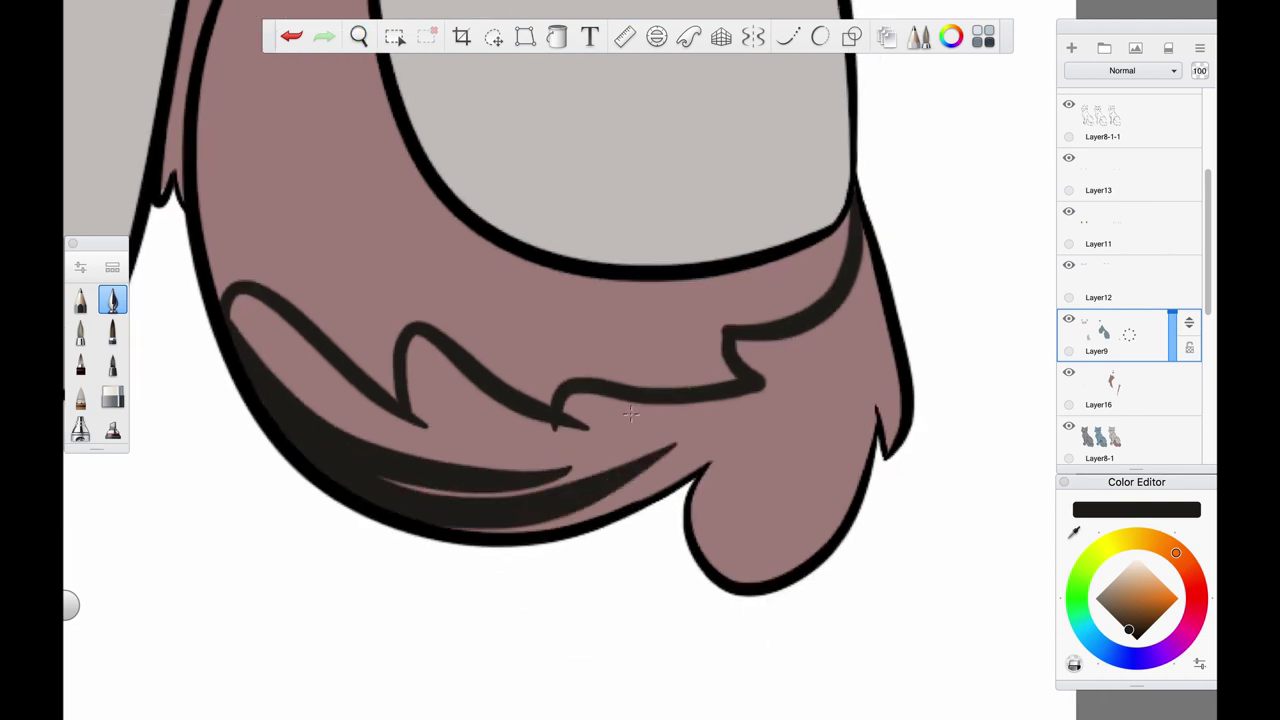
pyautogui.moveTo(730, 432)
pyautogui.mouseDown()
pyautogui.moveTo(451, 524)
pyautogui.moveTo(700, 490)
pyautogui.moveTo(790, 568)
pyautogui.moveTo(840, 505)
pyautogui.mouseUp()
pyautogui.moveTo(868, 405); pyautogui.dragTo(829, 518)
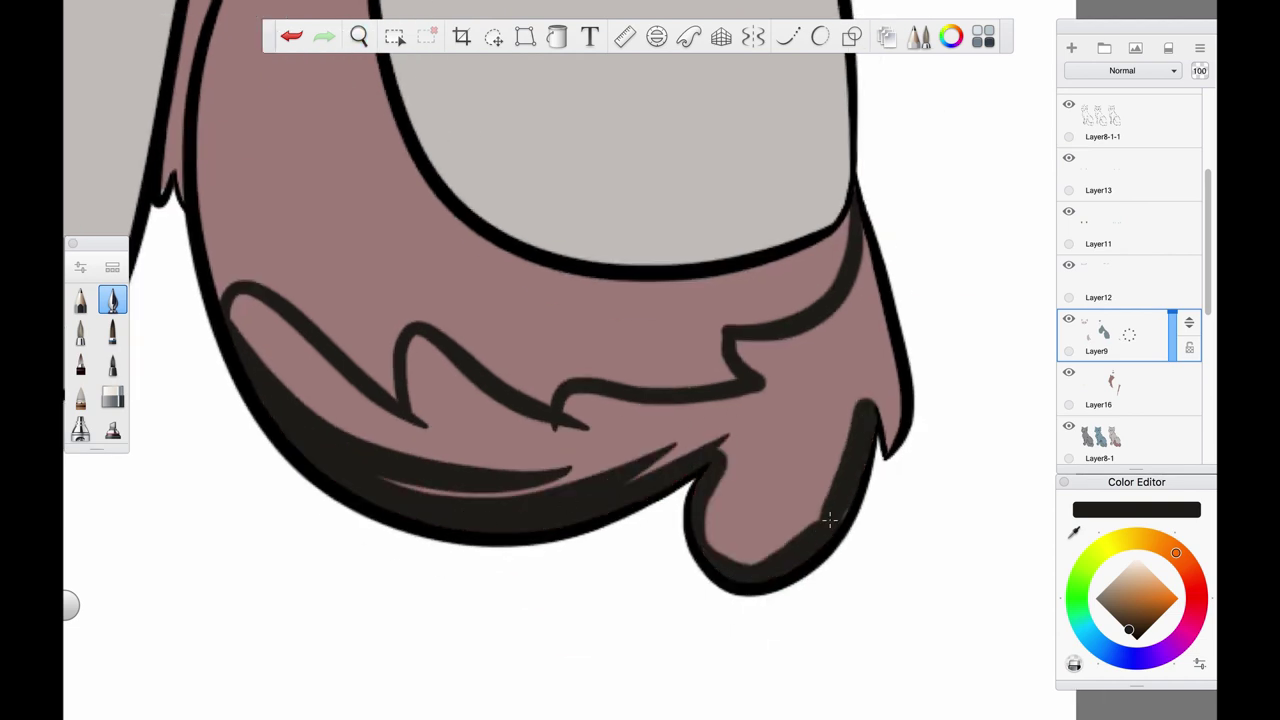
pyautogui.moveTo(888, 440); pyautogui.dragTo(866, 232)
pyautogui.press('f')
pyautogui.click(803, 420)
pyautogui.scroll(-5, 777, 429)
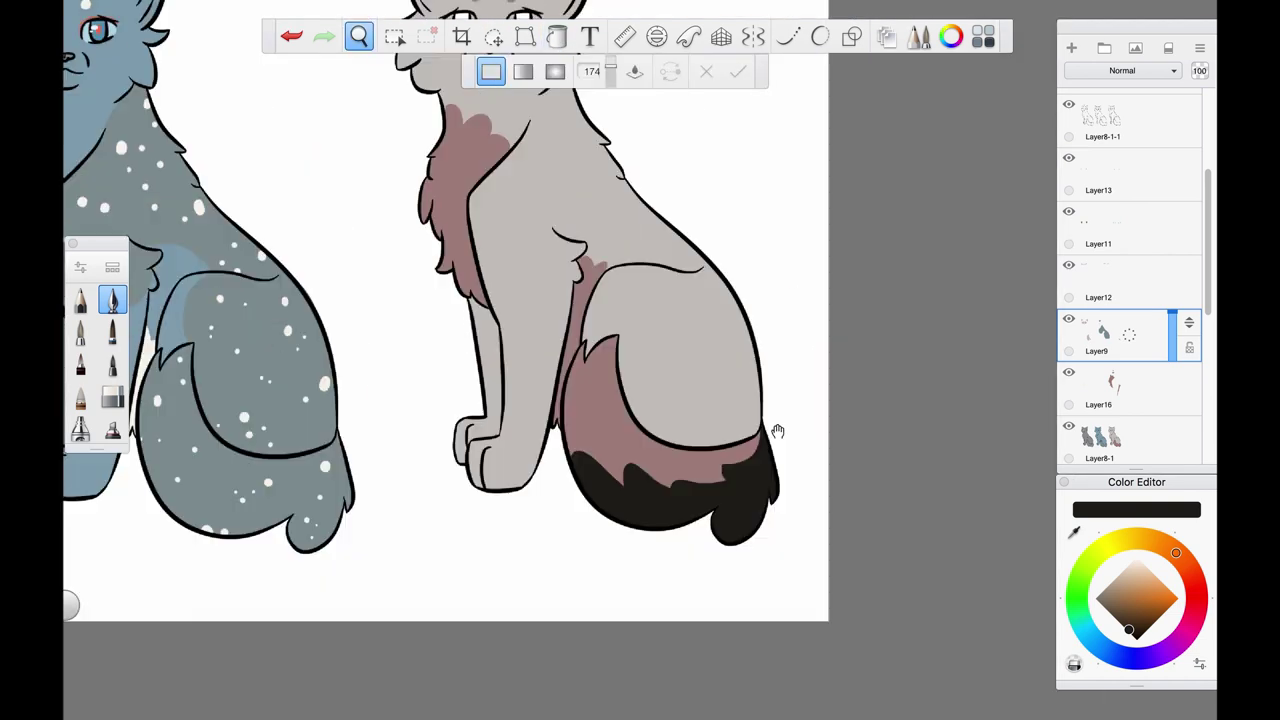
pyautogui.scroll(5, 700, 460)
# Step: Draw and fill a black marking on the haunch
pyautogui.hotkey('ctrl', 'z')
pyautogui.moveTo(640, 215)
pyautogui.mouseDown()
pyautogui.moveTo(705, 405)
pyautogui.moveTo(661, 317)
pyautogui.moveTo(740, 560)
pyautogui.mouseUp()
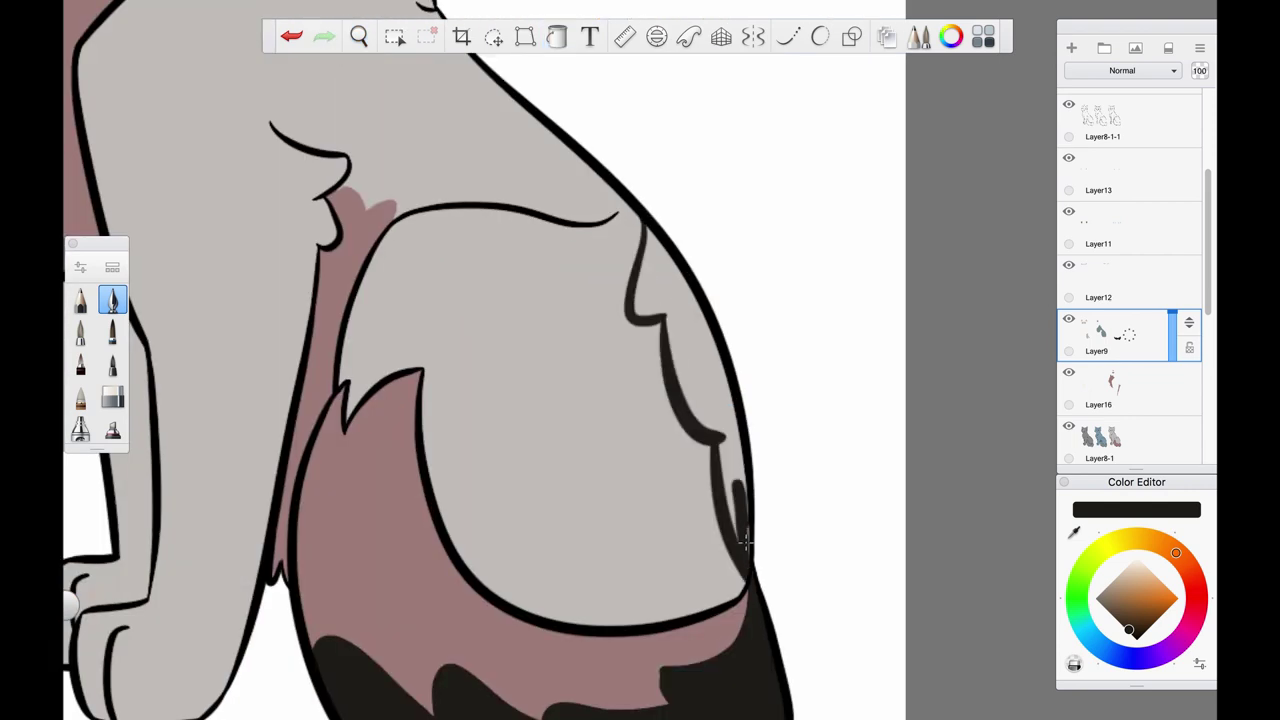
pyautogui.press('e')
pyautogui.moveTo(745, 470); pyautogui.dragTo(755, 550)
pyautogui.press('e')
pyautogui.moveTo(645, 222); pyautogui.dragTo(718, 356)
pyautogui.moveTo(714, 340); pyautogui.dragTo(734, 410)
pyautogui.press('f')
pyautogui.click(688, 318)
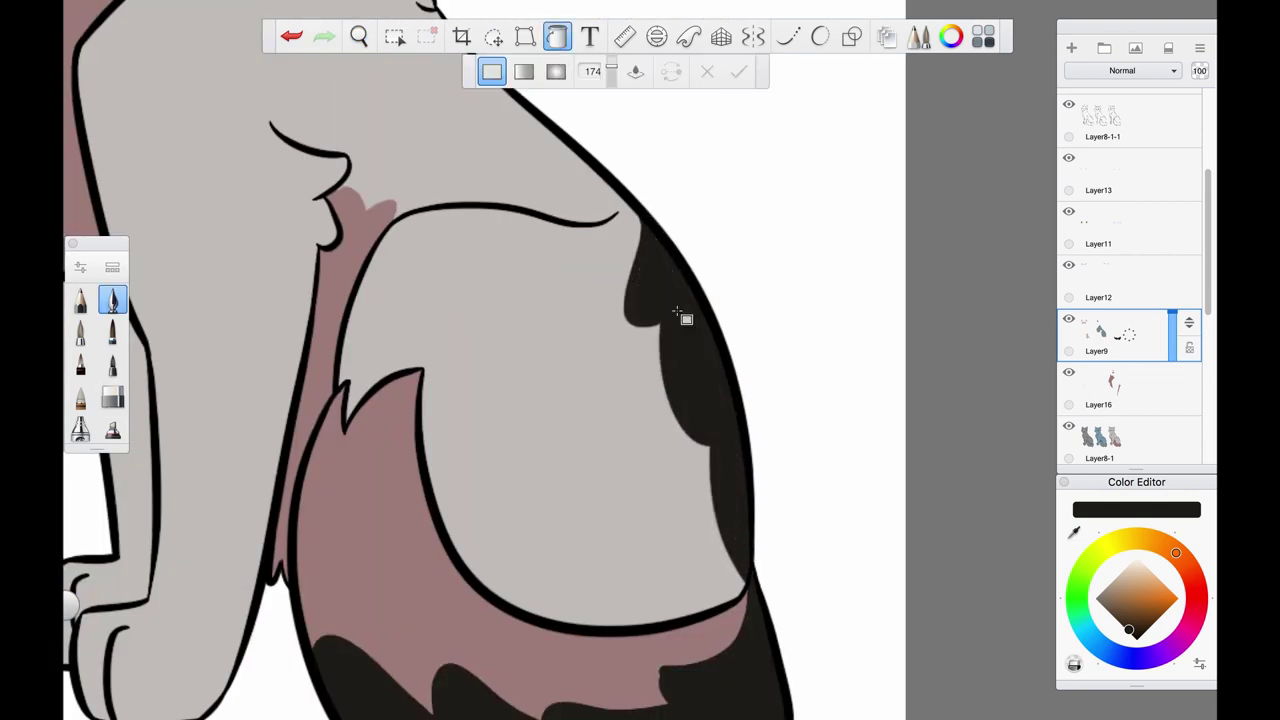
pyautogui.scroll(-5, 737, 297)
pyautogui.scroll(5, 631, 229)
# Step: Darken the left ear tip with a heart shape and fill
pyautogui.press('b')
pyautogui.moveTo(628, 263)
pyautogui.mouseDown()
pyautogui.moveTo(661, 283)
pyautogui.moveTo(648, 278)
pyautogui.mouseUp()
pyautogui.hotkey('ctrl', 'z')
pyautogui.press('e')
pyautogui.press('b')
pyautogui.hscroll(-5, 500, 400)
pyautogui.moveTo(388, 250)
pyautogui.mouseDown()
pyautogui.moveTo(384, 281)
pyautogui.moveTo(349, 296)
pyautogui.moveTo(352, 241)
pyautogui.moveTo(382, 250)
pyautogui.mouseUp()
pyautogui.press('f')
pyautogui.click(376, 258)
pyautogui.scroll(-5, 382, 255)
pyautogui.scroll(3, 666, 150)
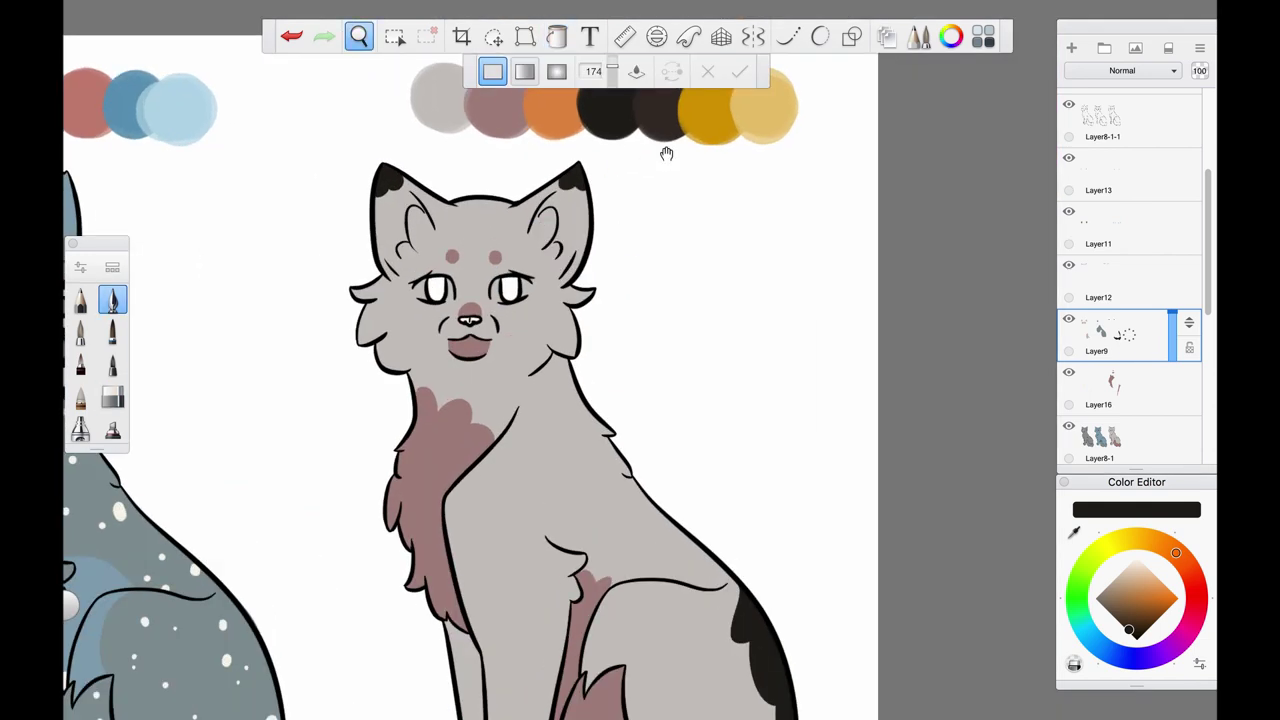
# Step: Pick the dark brown swatch and select Layer12 for painting
pyautogui.keyDown('alt'); pyautogui.click(675, 155); pyautogui.keyUp('alt')
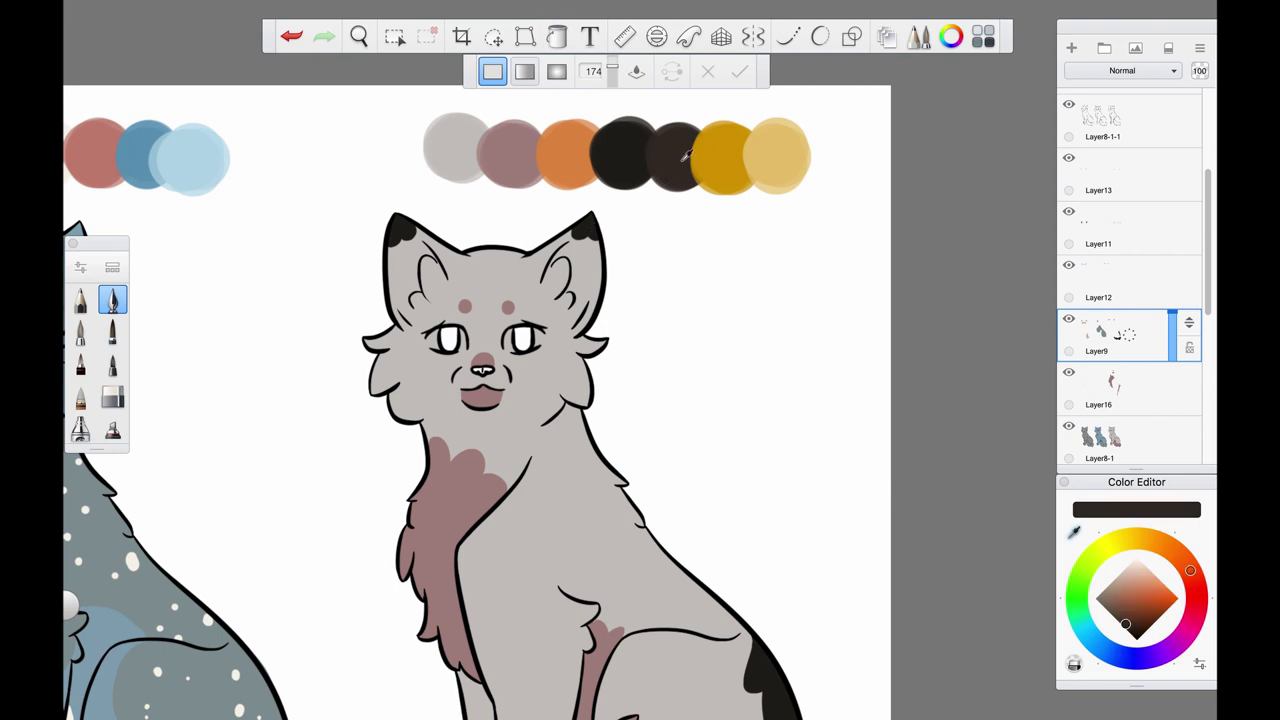
pyautogui.click(1130, 277)
pyautogui.scroll(-2, 591, 423)
# Step: Brush two dark brown spots on the chest and a small mark above them
pyautogui.press('b')
pyautogui.scroll(5, 511, 243)
pyautogui.moveTo(505, 228); pyautogui.dragTo(492, 295)
pyautogui.hotkey('ctrl', 'z')
pyautogui.moveTo(500, 240)
pyautogui.mouseDown()
pyautogui.moveTo(511, 295)
pyautogui.moveTo(519, 226)
pyautogui.moveTo(512, 244)
pyautogui.moveTo(568, 305)
pyautogui.mouseUp()
pyautogui.moveTo(560, 255); pyautogui.dragTo(590, 300)
pyautogui.moveTo(575, 190); pyautogui.dragTo(610, 195)
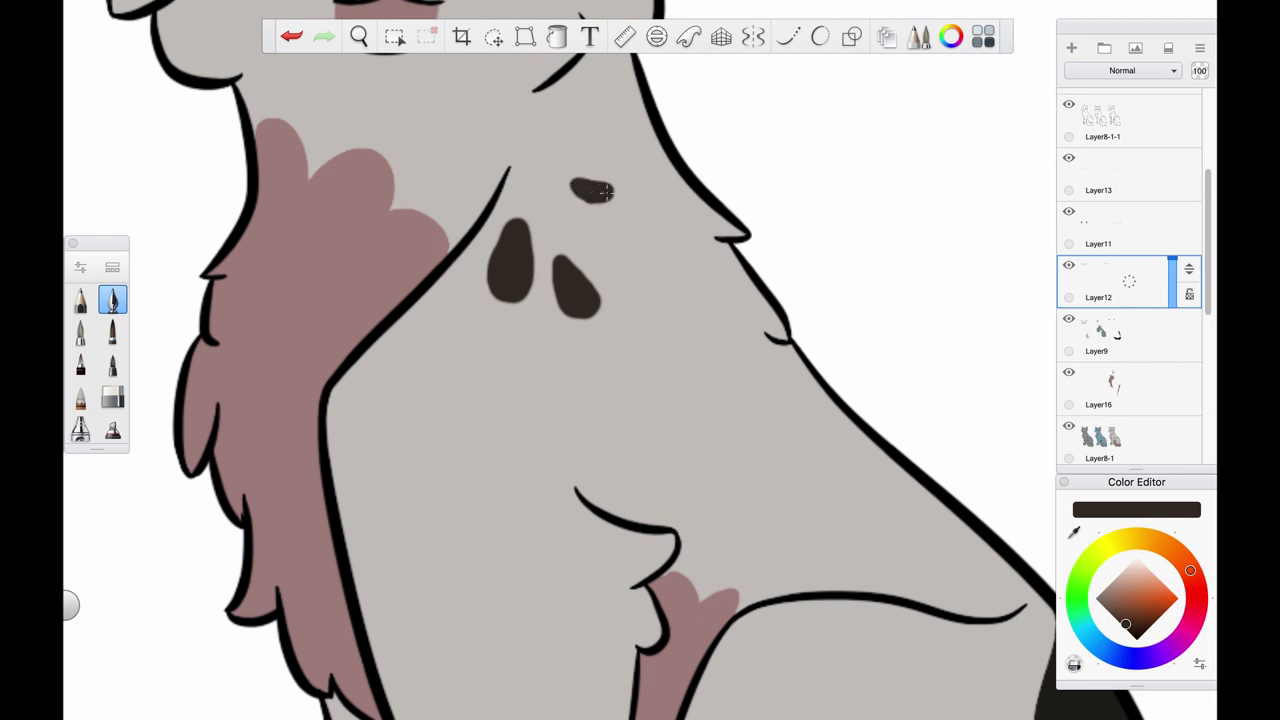
# Step: Brush dark brown spots onto the haunch
pyautogui.moveTo(725, 480)
pyautogui.mouseDown()
pyautogui.moveTo(595, 315)
pyautogui.moveTo(533, 133)
pyautogui.mouseUp()
pyautogui.moveTo(565, 285)
pyautogui.mouseDown()
pyautogui.moveTo(545, 340)
pyautogui.moveTo(620, 350)
pyautogui.mouseUp()
pyautogui.moveTo(688, 292)
pyautogui.mouseDown()
pyautogui.moveTo(725, 320)
pyautogui.moveTo(672, 283)
pyautogui.mouseUp()
pyautogui.hotkey('ctrl', 'z')
pyautogui.scroll(-5, 729, 300)
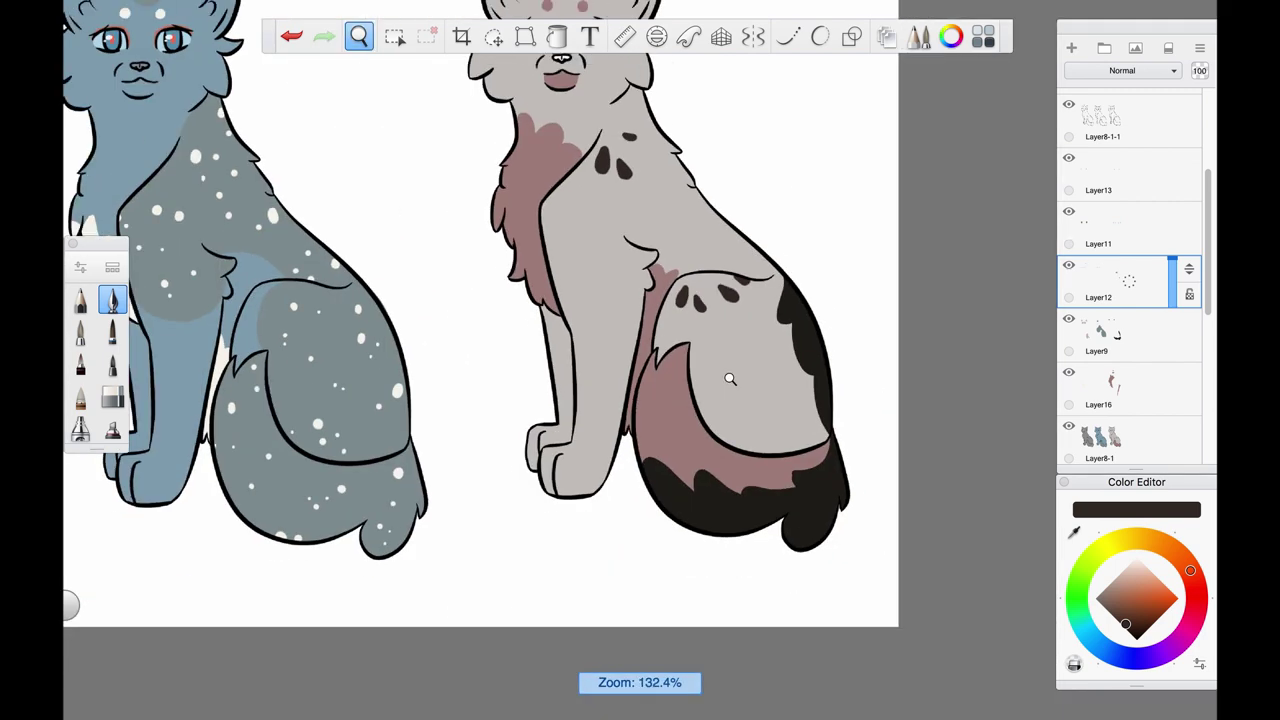
pyautogui.scroll(5, 700, 330)
pyautogui.scroll(-4, 590, 380)
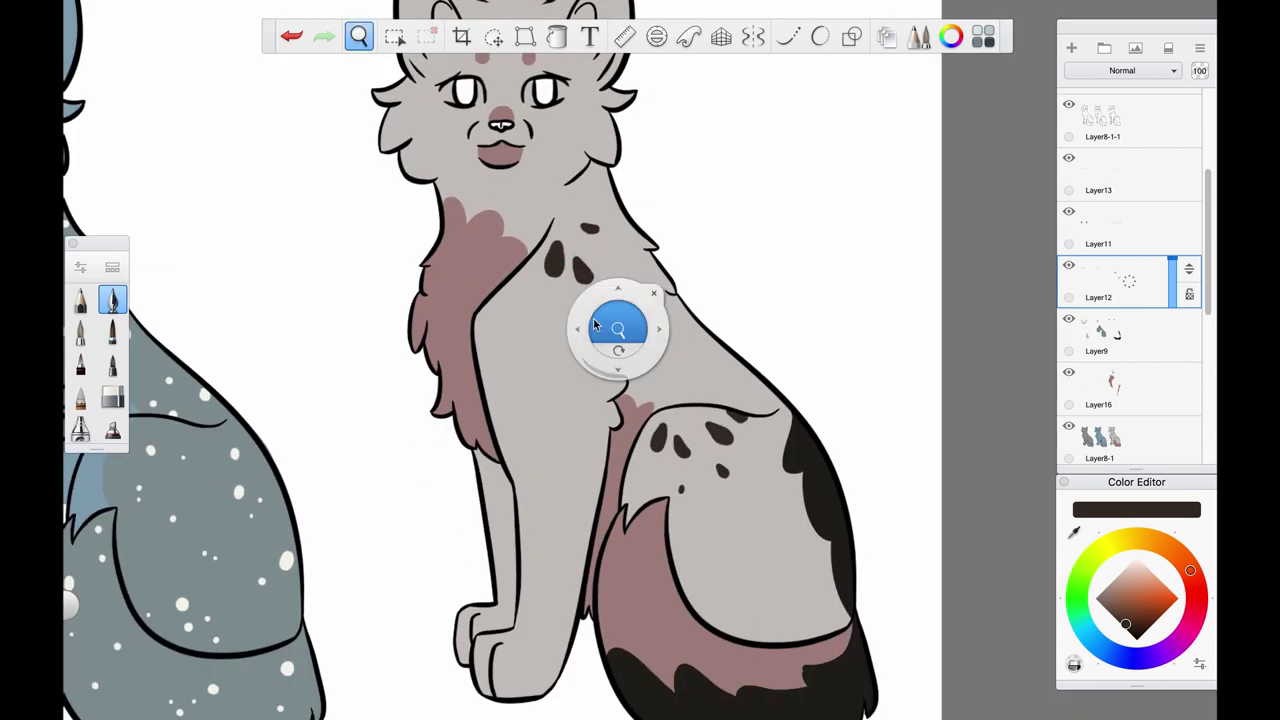
pyautogui.scroll(5, 600, 300)
# Step: Add small dark brown spots on the chest, shoulder and cheek, then pick orange
pyautogui.moveTo(425, 240)
pyautogui.mouseDown()
pyautogui.moveTo(418, 281)
pyautogui.moveTo(425, 218)
pyautogui.mouseUp()
pyautogui.hotkey('ctrl', 'z')
pyautogui.moveTo(446, 298); pyautogui.dragTo(448, 328)
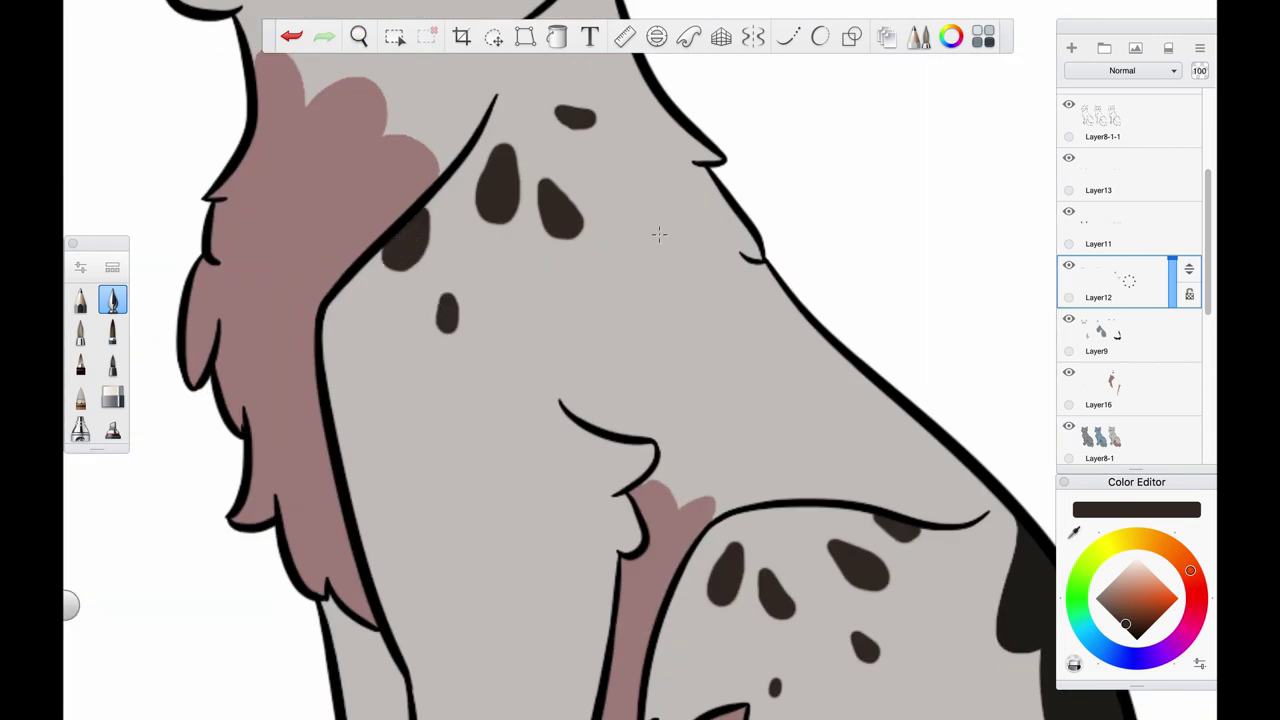
pyautogui.scroll(-5, 692, 153)
pyautogui.scroll(5, 640, 240)
pyautogui.moveTo(609, 228); pyautogui.dragTo(617, 237)
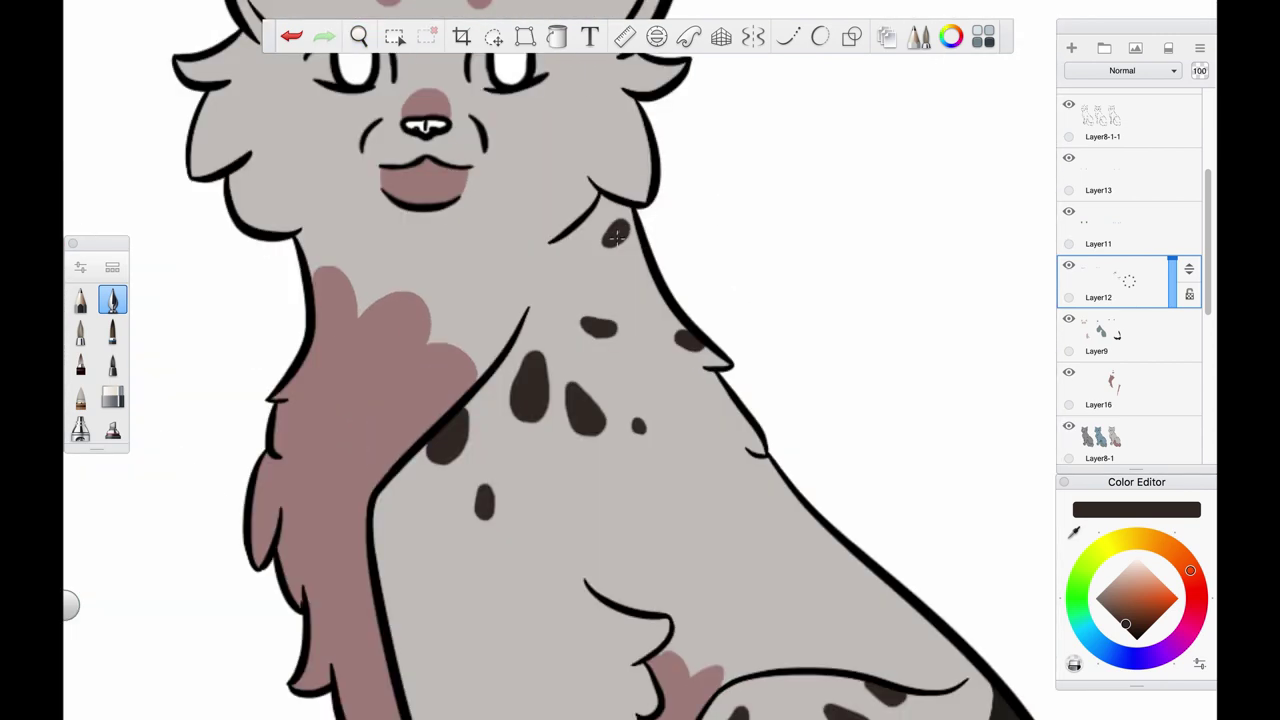
pyautogui.scroll(-5, 650, 272)
pyautogui.scroll(5, 571, 314)
pyautogui.moveTo(433, 247); pyautogui.dragTo(440, 254)
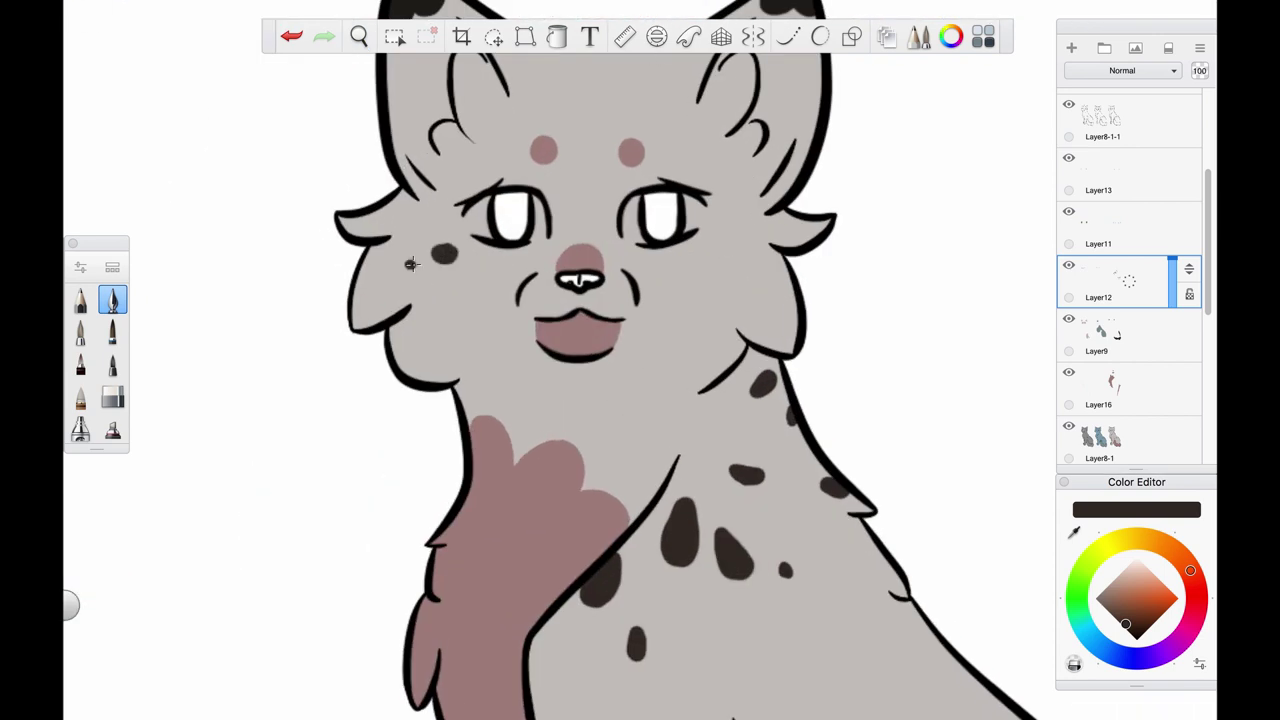
pyautogui.scroll(-5, 743, 291)
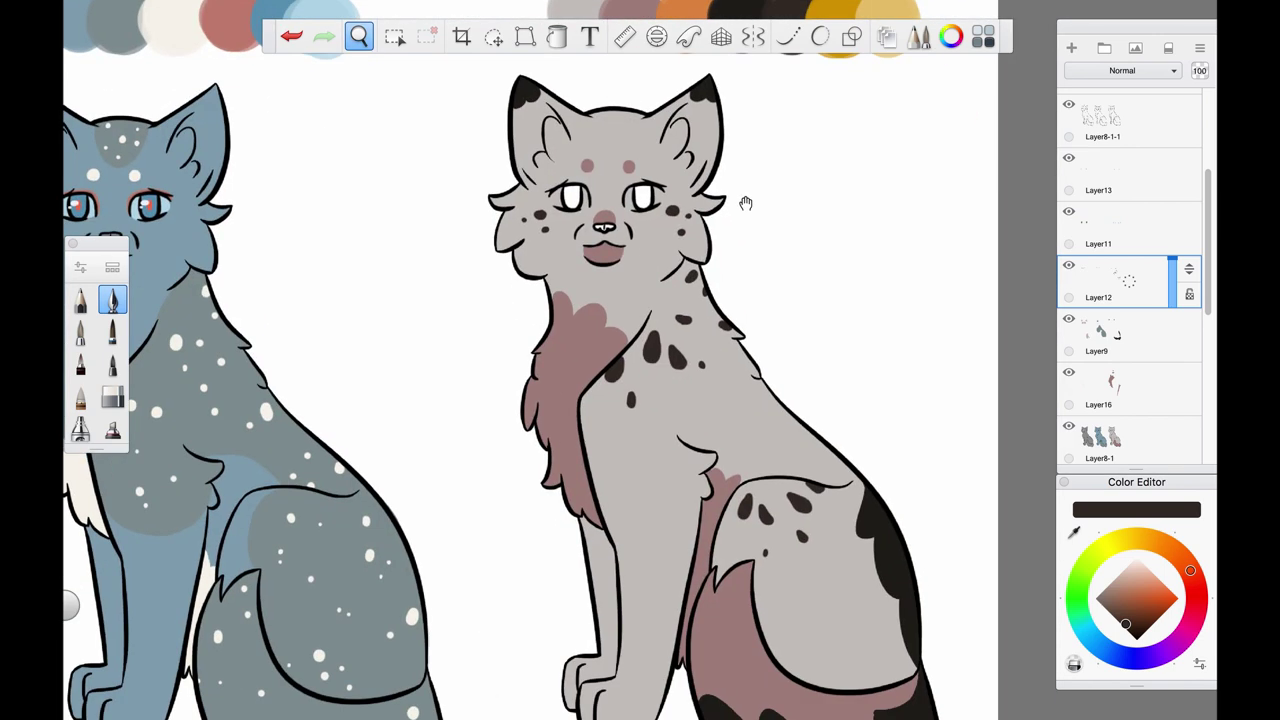
pyautogui.keyDown('alt'); pyautogui.click(657, 137); pyautogui.keyUp('alt')
# Step: On Layer11, paint orange centres into the dark chest spots of the right cat
pyautogui.click(1114, 229)
pyautogui.scroll(-2, 663, 393)
pyautogui.scroll(5, 663, 393)
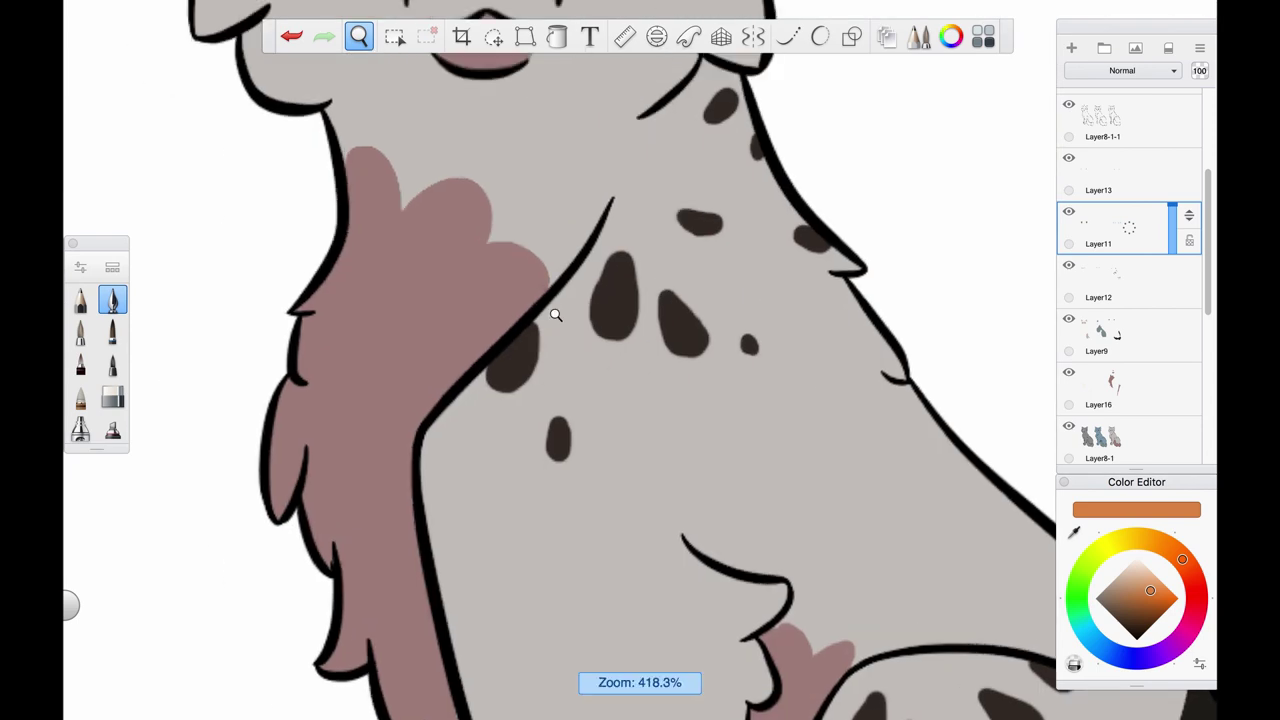
pyautogui.moveTo(514, 342)
pyautogui.mouseDown()
pyautogui.moveTo(490, 380)
pyautogui.moveTo(500, 360)
pyautogui.mouseUp()
pyautogui.press('space')
pyautogui.scroll(-4, 662, 315)
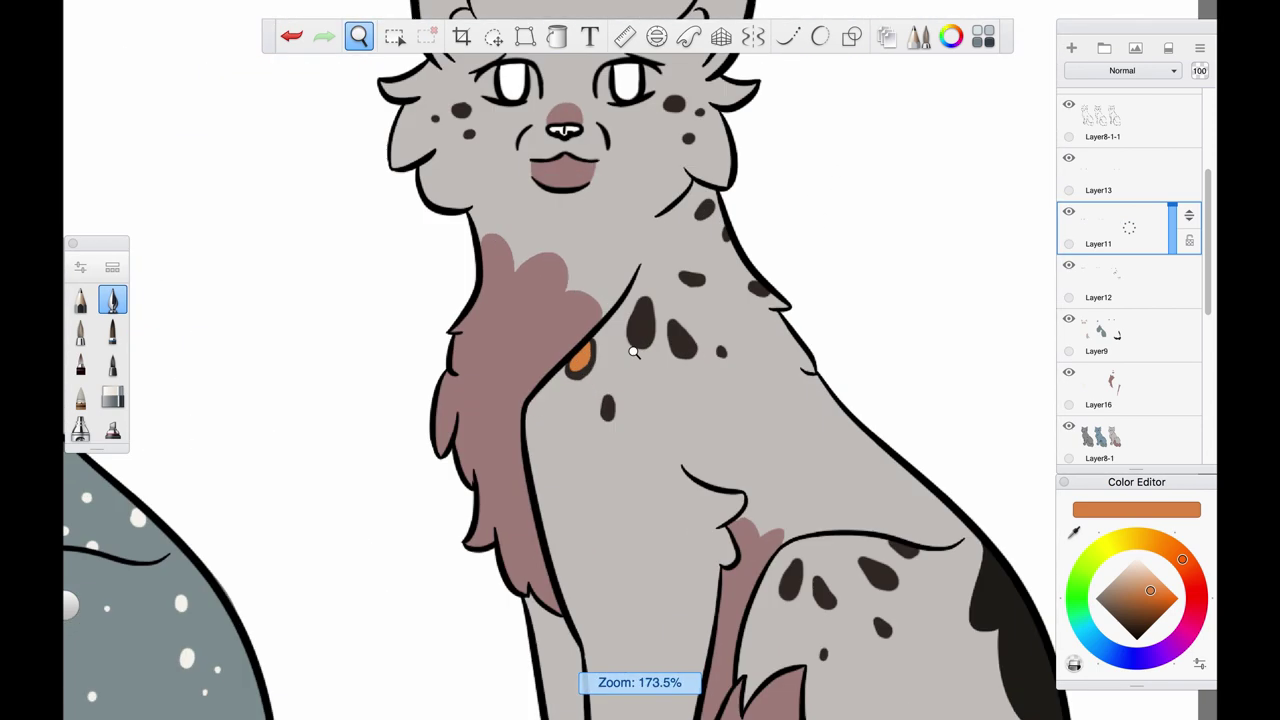
pyautogui.scroll(4, 640, 300)
pyautogui.moveTo(625, 318)
pyautogui.mouseDown()
pyautogui.moveTo(640, 262)
pyautogui.moveTo(642, 300)
pyautogui.mouseUp()
pyautogui.moveTo(770, 345); pyautogui.dragTo(726, 310)
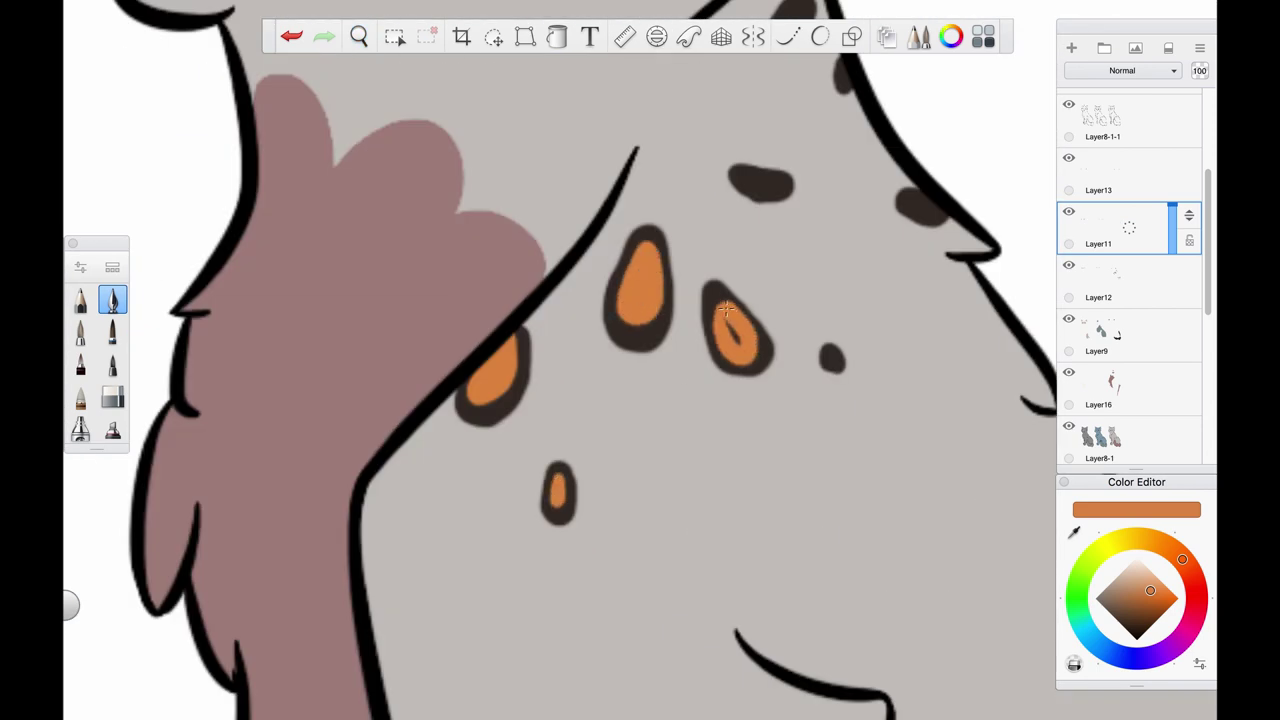
# Step: Fill the haunch spots and the remaining dark spot with orange
pyautogui.press('space')
pyautogui.moveTo(820, 206); pyautogui.dragTo(780, 248)
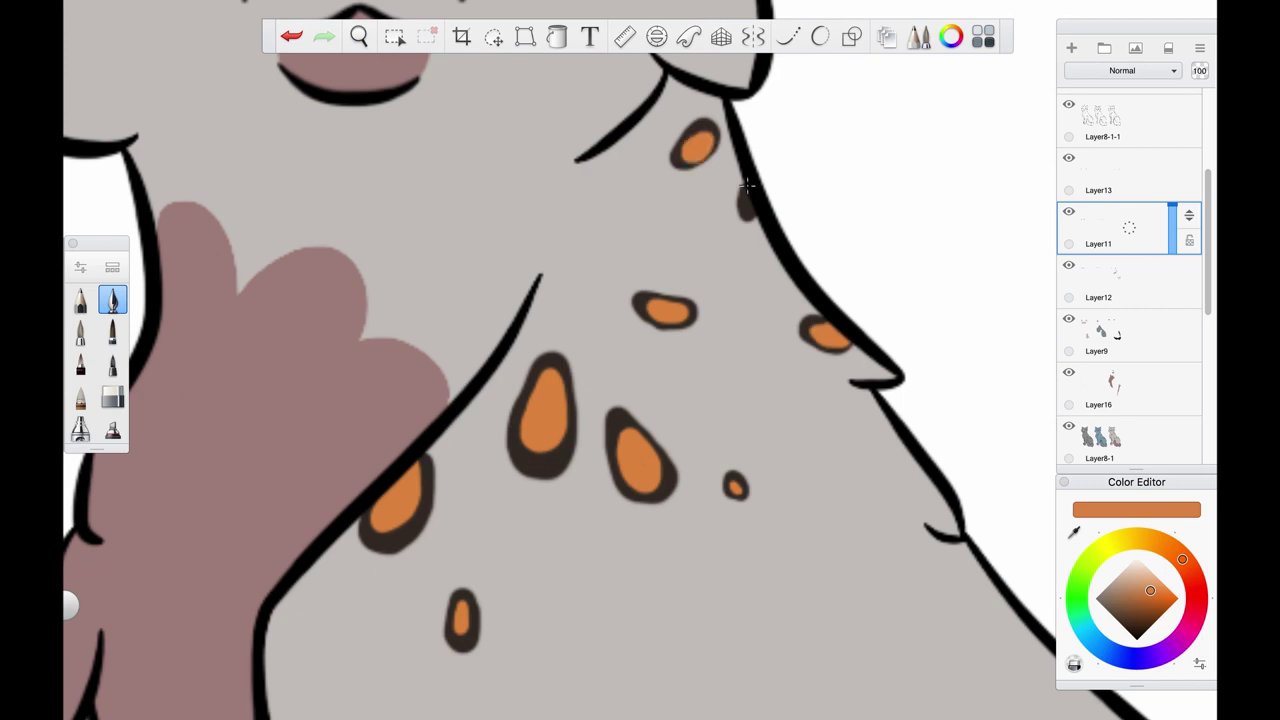
pyautogui.press('space')
pyautogui.moveTo(748, 400); pyautogui.dragTo(608, 298)
pyautogui.hotkey('ctrl', 'z')
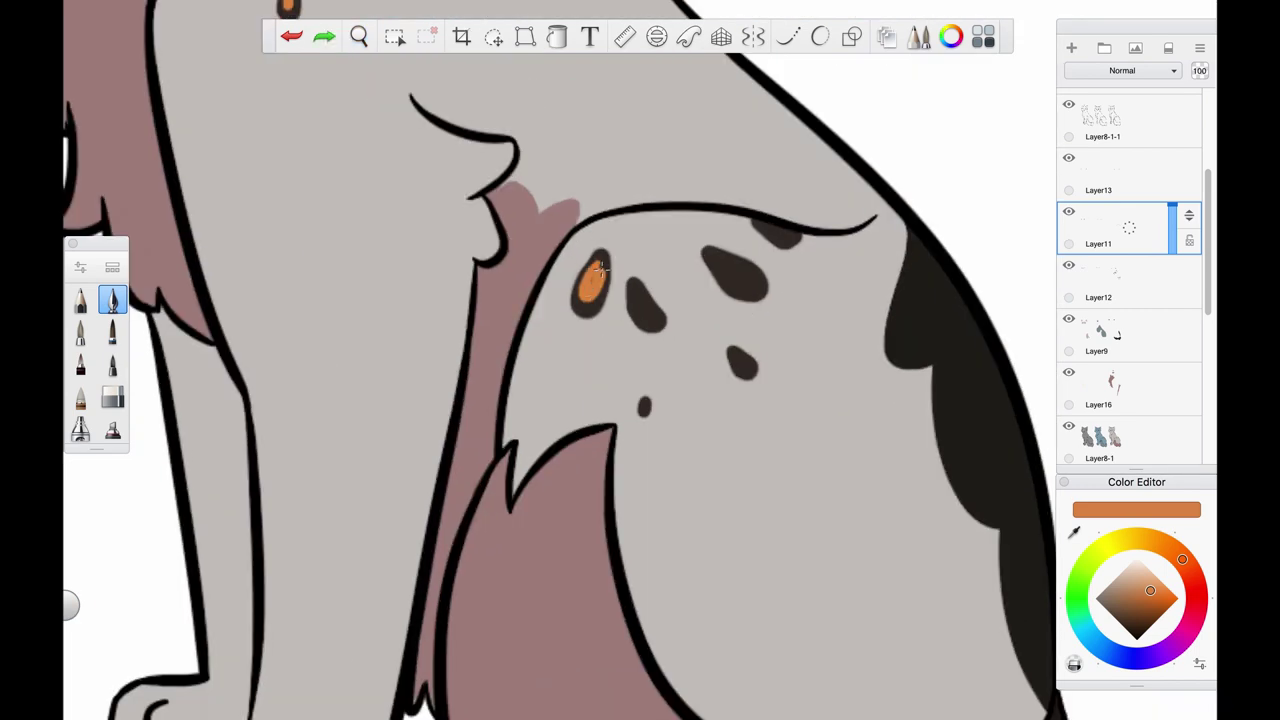
pyautogui.moveTo(745, 274); pyautogui.dragTo(788, 231)
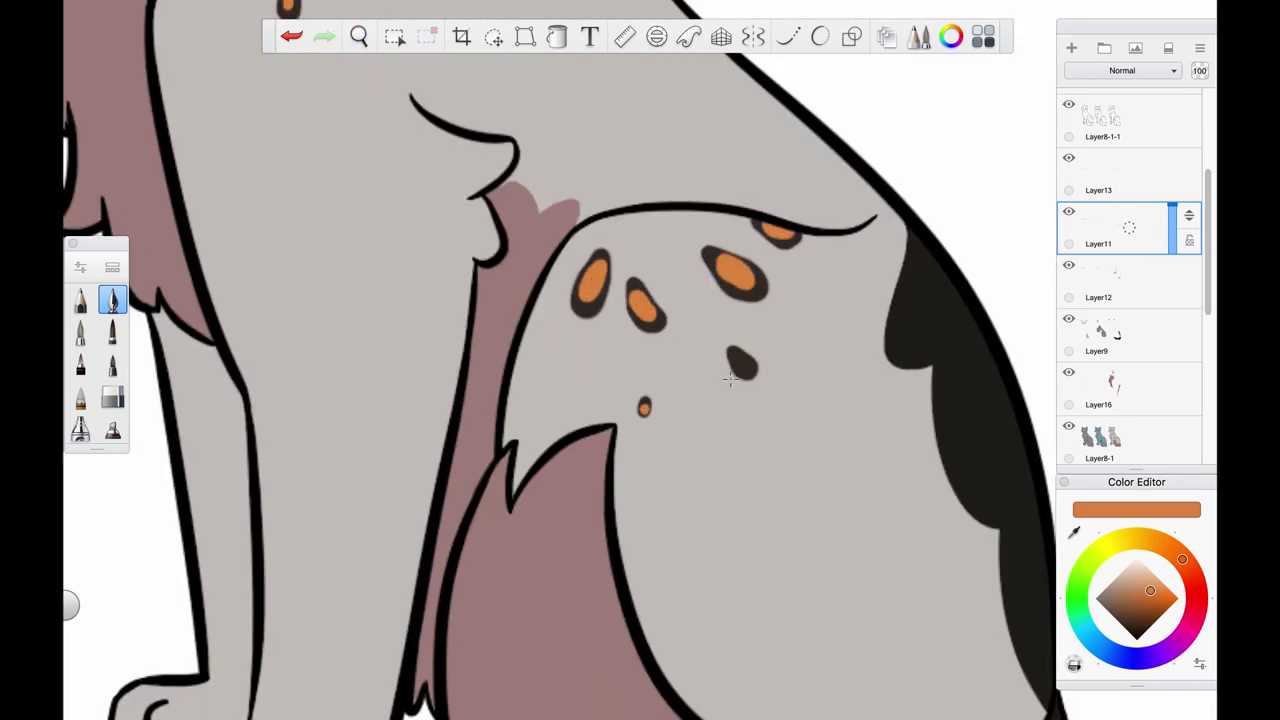
pyautogui.moveTo(730, 378); pyautogui.dragTo(745, 362)
# Step: Lasso the spotted body area and copy-paste the orange centres onto a new layer
pyautogui.hotkey('ctrl', '0')
pyautogui.press('m')
pyautogui.moveTo(630, 193); pyautogui.dragTo(774, 300)
pyautogui.hotkey('ctrl', 'c')
pyautogui.hotkey('ctrl', 'v')
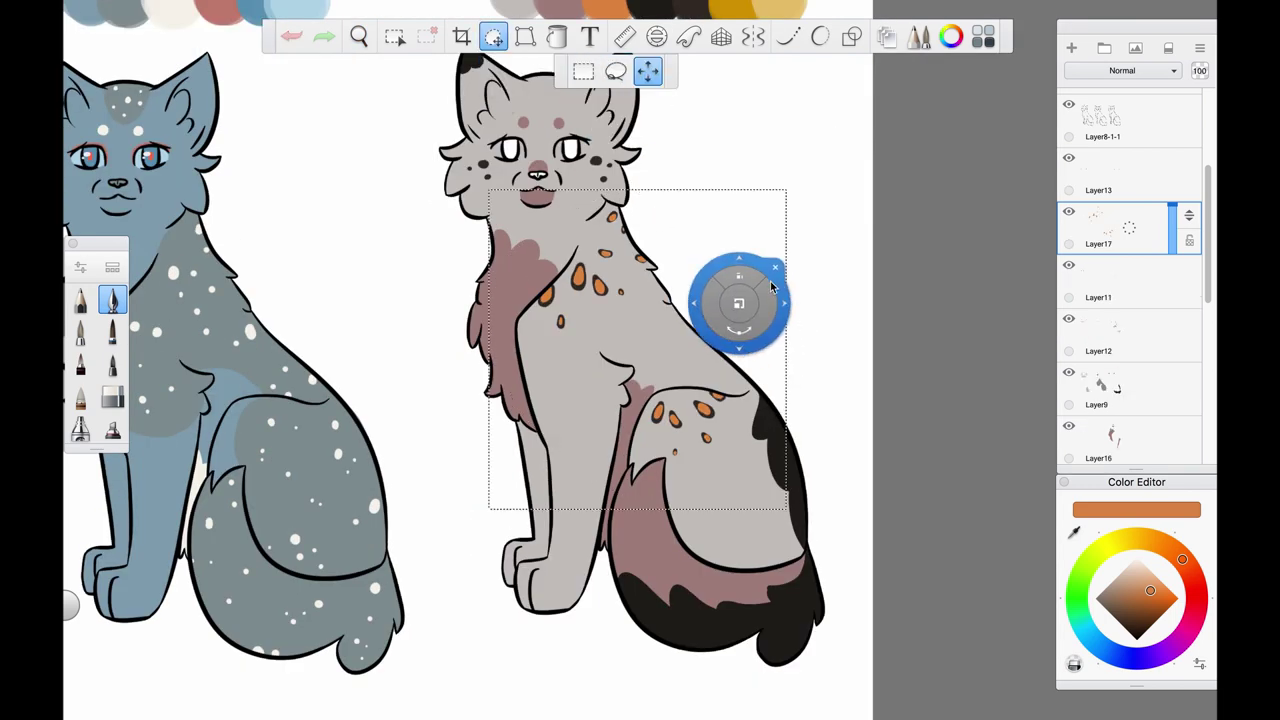
pyautogui.click(774, 280)
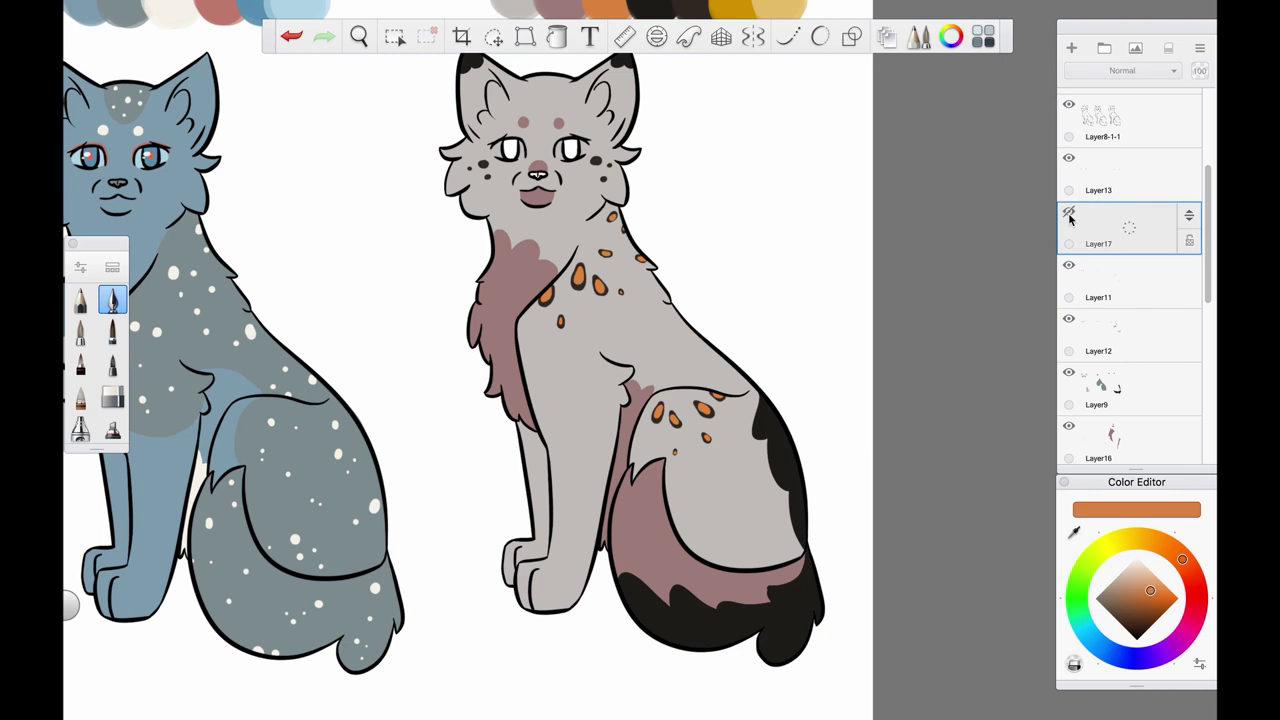
pyautogui.click(1086, 277)
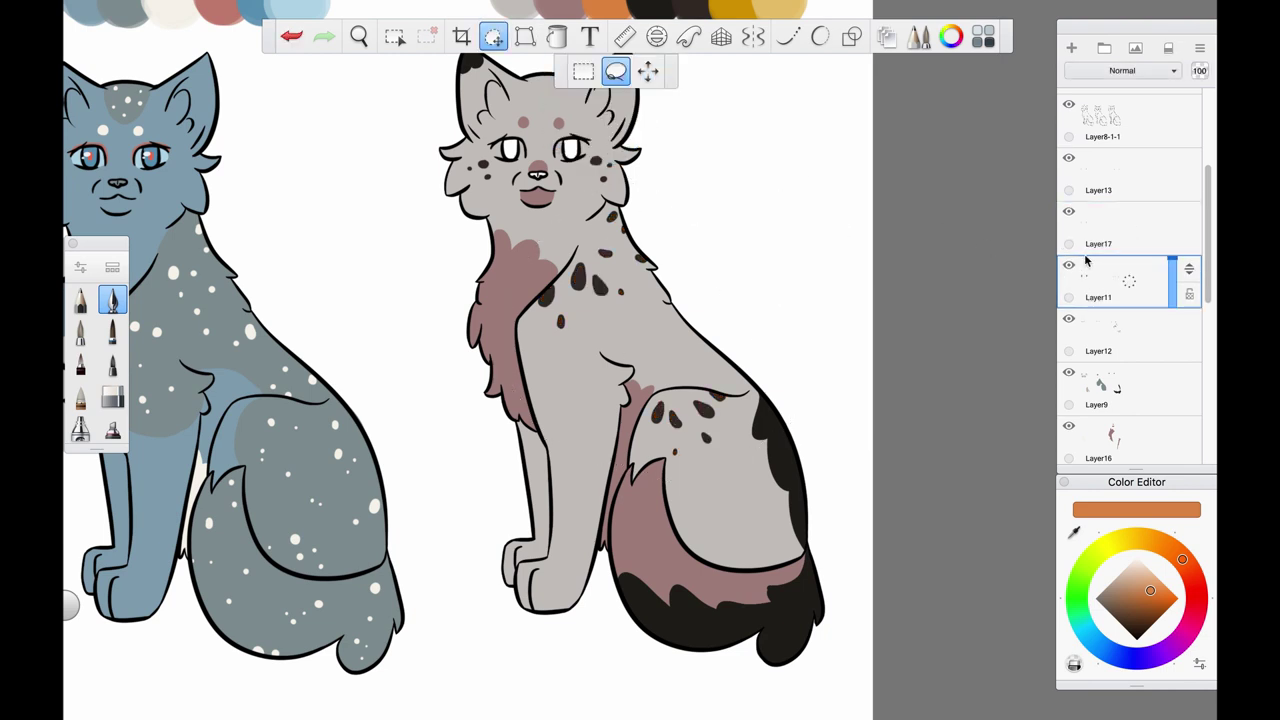
pyautogui.hotkey('ctrl', 'z')
pyautogui.press('m')
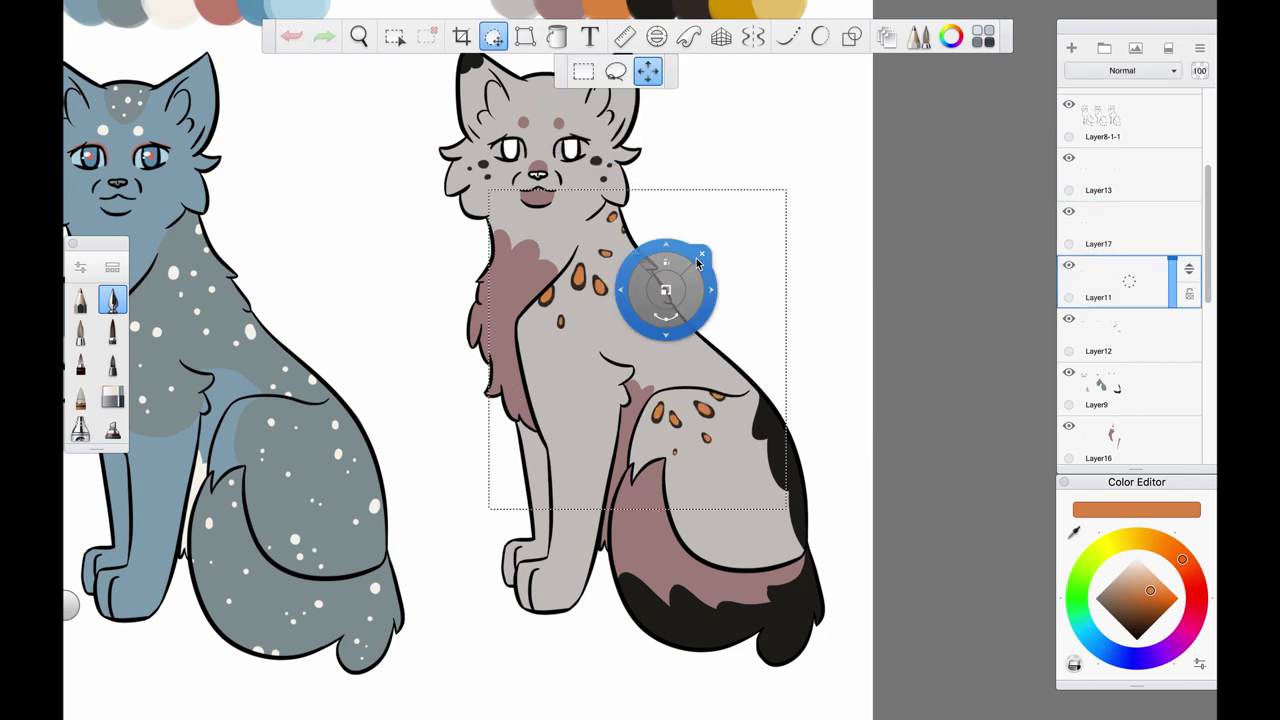
pyautogui.hotkey('ctrl', 'z')
pyautogui.press('m')
pyautogui.click(615, 70)
pyautogui.moveTo(620, 168); pyautogui.dragTo(778, 240)
# Step: Lower the orange spots layer (Layer18) to 70% opacity
pyautogui.click(1120, 282)
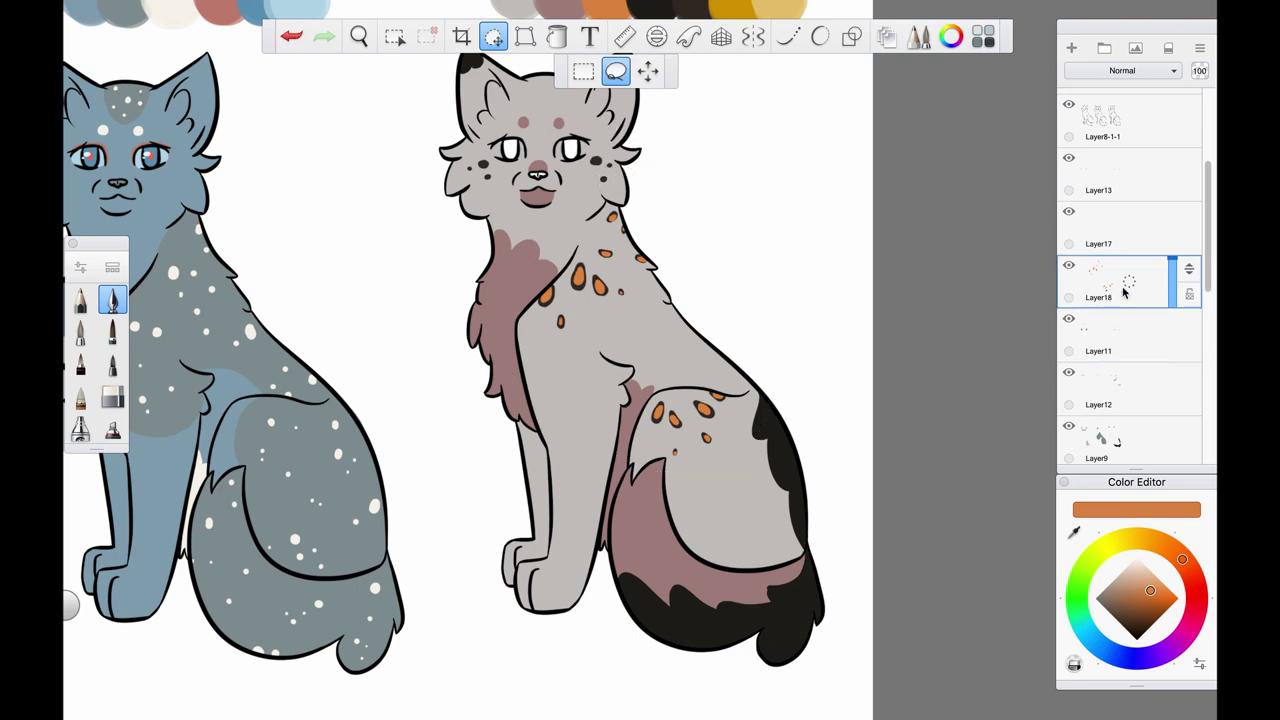
pyautogui.moveTo(1172, 260); pyautogui.dragTo(1176, 279)
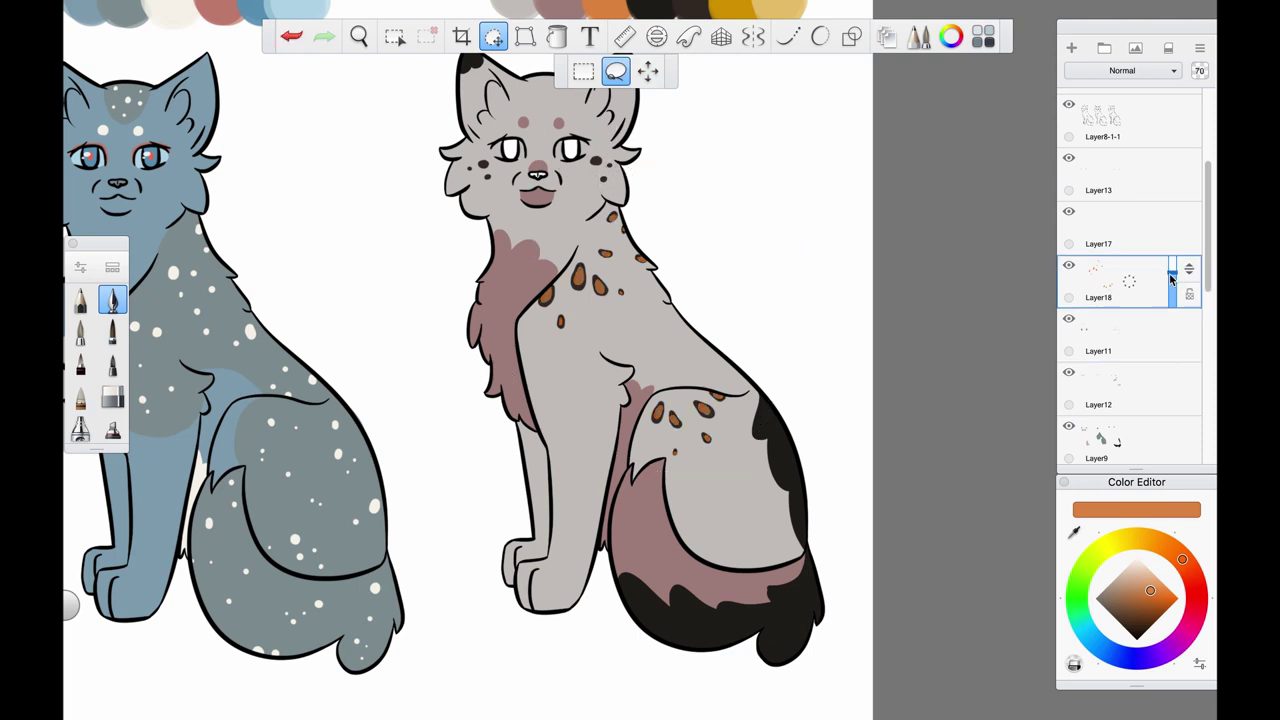
pyautogui.scroll(-3, 709, 294)
pyautogui.scroll(6, 731, 266)
# Step: Fill both eyes of the pale-gray cat with the gold swatch
pyautogui.keyDown('alt'); pyautogui.click(801, 137); pyautogui.keyUp('alt')
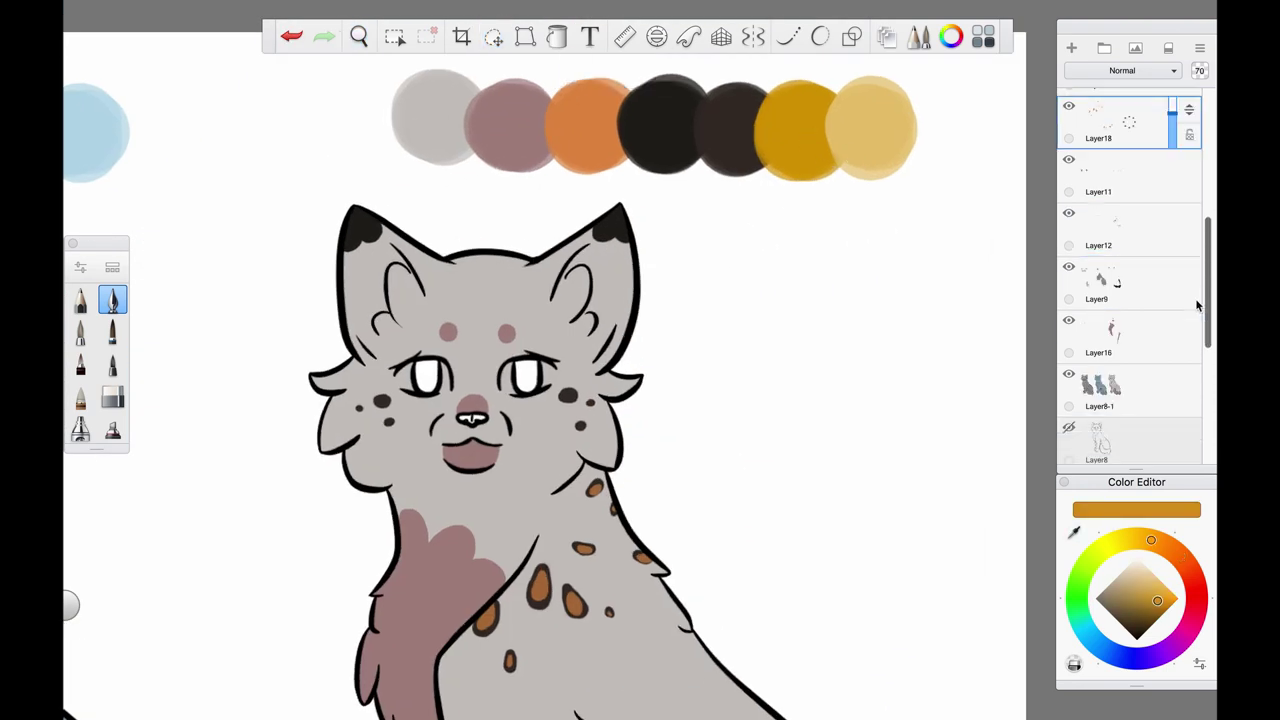
pyautogui.press('f')
pyautogui.click(526, 376)
pyautogui.click(426, 376)
# Step: Brush light-gold shading around both eyes on Layer16
pyautogui.keyDown('alt'); pyautogui.click(869, 134); pyautogui.keyUp('alt')
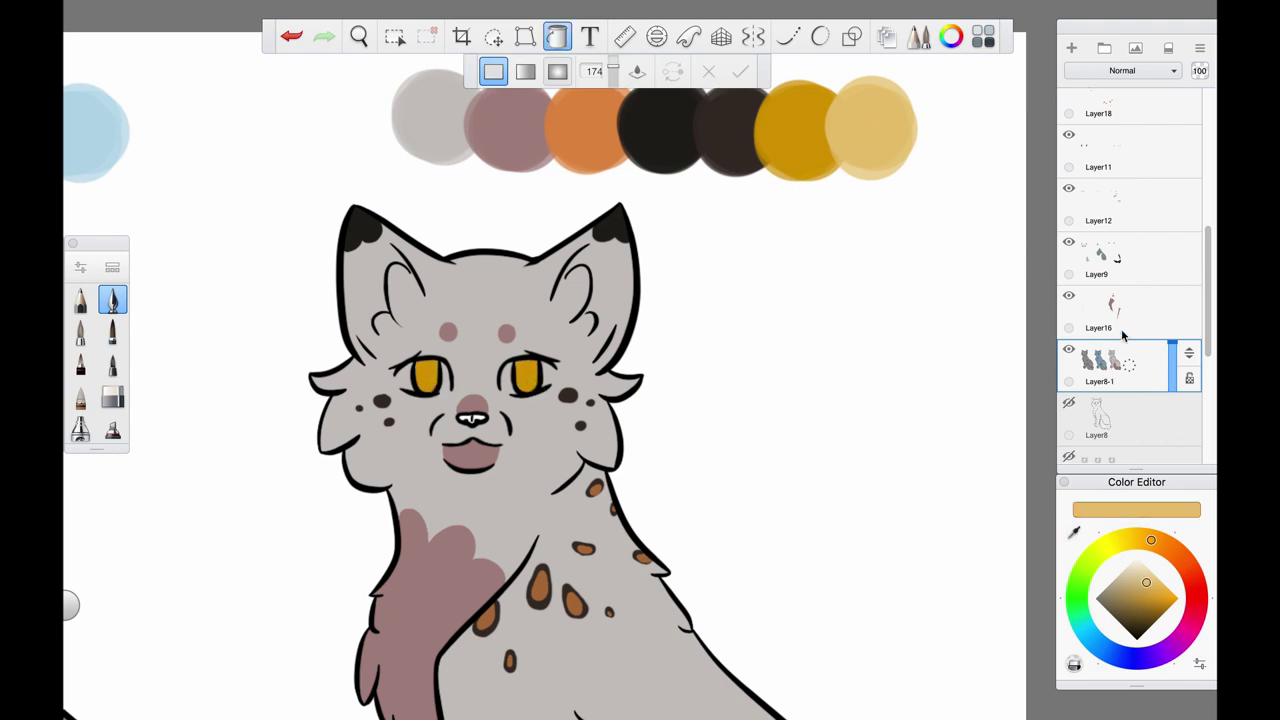
pyautogui.click(1120, 322)
pyautogui.press('space')
pyautogui.moveTo(514, 409); pyautogui.dragTo(606, 265)
pyautogui.press('e')
pyautogui.moveTo(570, 395); pyautogui.dragTo(663, 409)
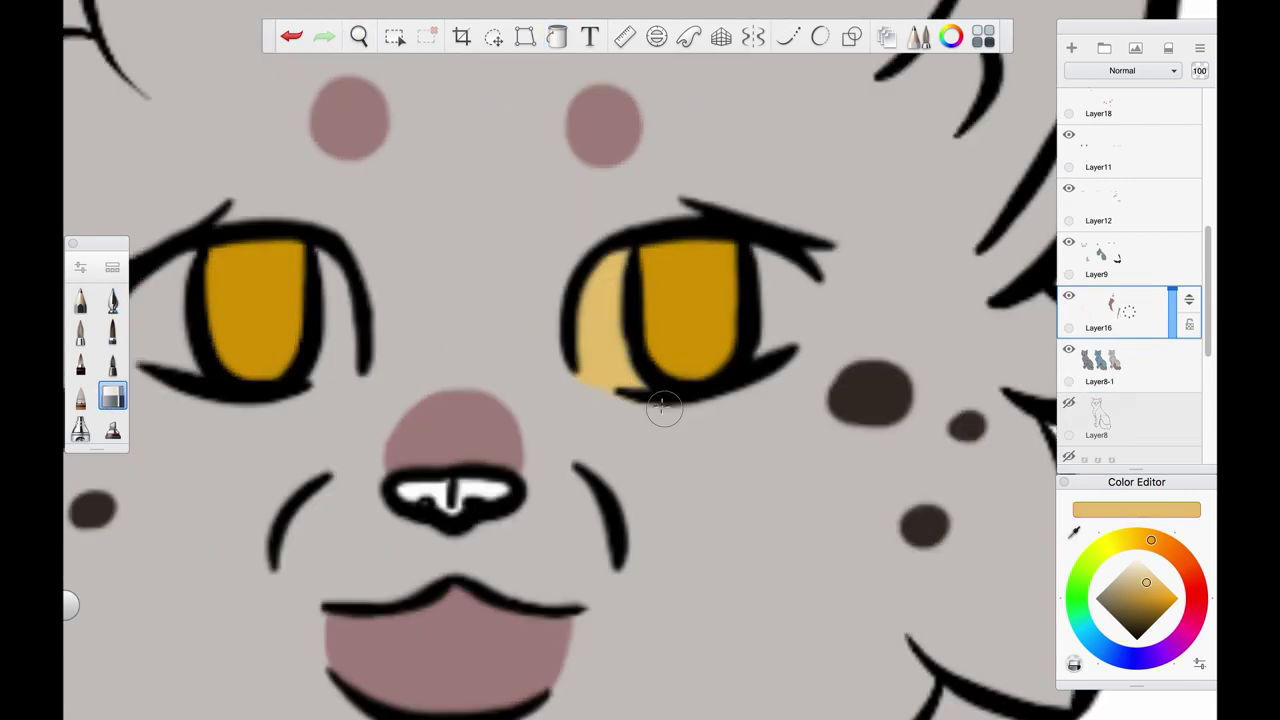
pyautogui.press('e')
pyautogui.moveTo(760, 300); pyautogui.dragTo(768, 360)
pyautogui.moveTo(765, 270); pyautogui.dragTo(800, 365)
pyautogui.press('space')
pyautogui.moveTo(325, 240); pyautogui.dragTo(580, 185)
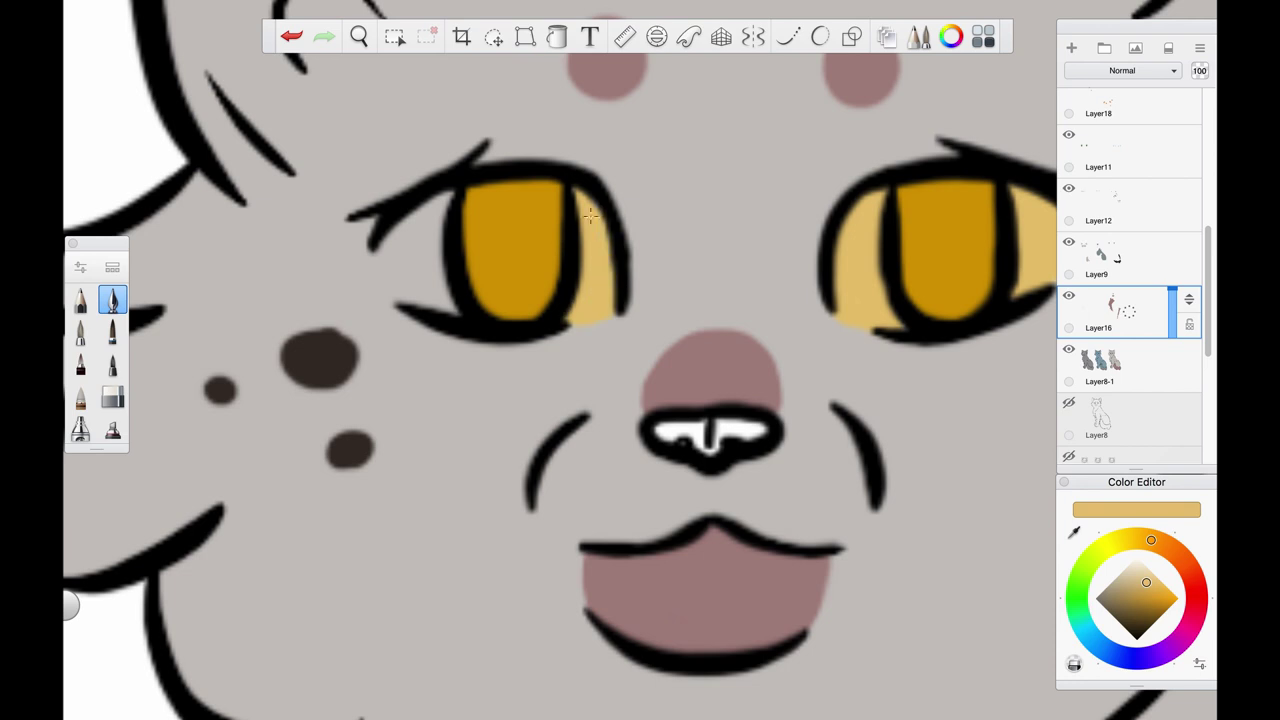
# Step: Add pale cream highlights to both irises on Layer9
pyautogui.moveTo(1153, 565); pyautogui.dragTo(1142, 568)
pyautogui.click(1120, 258)
pyautogui.moveTo(500, 280)
pyautogui.mouseDown()
pyautogui.moveTo(520, 250)
pyautogui.moveTo(516, 221)
pyautogui.mouseUp()
pyautogui.hotkey('ctrl', 'z')
pyautogui.hotkey('ctrl', 'z')
pyautogui.moveTo(943, 272); pyautogui.dragTo(940, 222)
pyautogui.hotkey('ctrl', 'z')
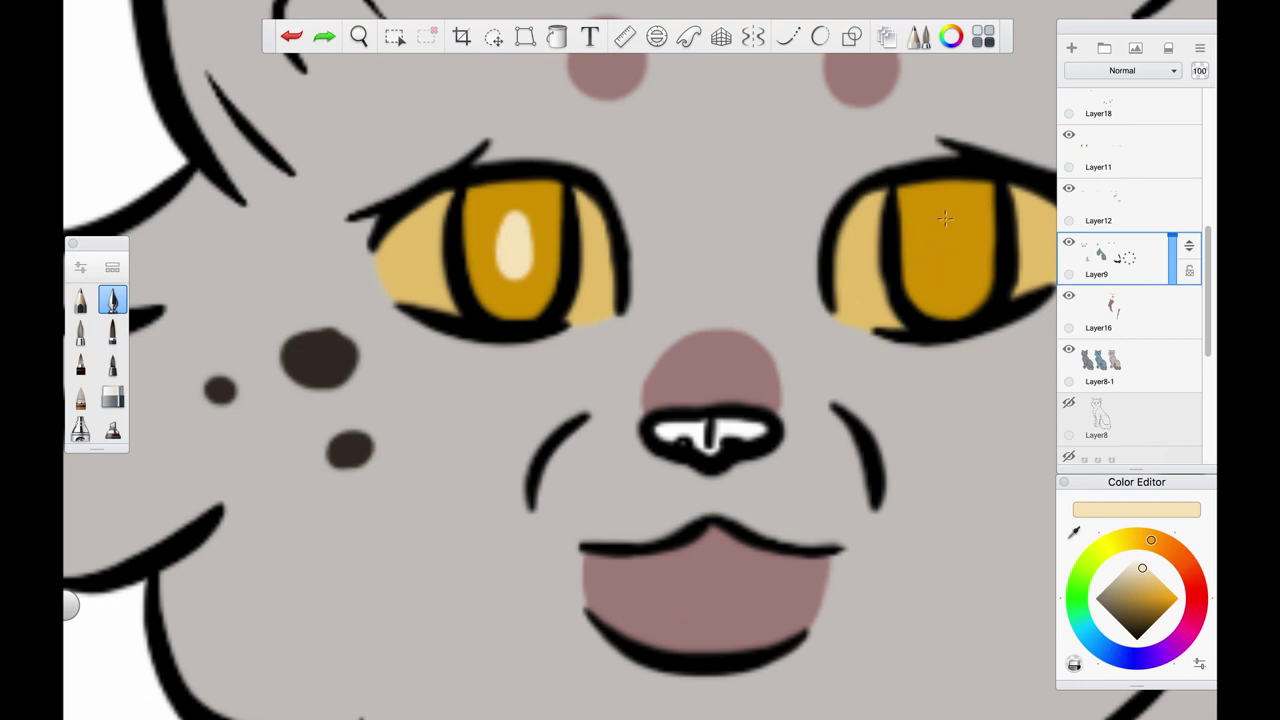
pyautogui.press('space')
pyautogui.moveTo(945, 275)
pyautogui.mouseDown()
pyautogui.moveTo(943, 214)
pyautogui.moveTo(808, 330)
pyautogui.moveTo(765, 240)
pyautogui.moveTo(737, 349)
pyautogui.moveTo(851, 101)
pyautogui.mouseUp()
pyautogui.press('e')
pyautogui.press('e')
pyautogui.press('space')
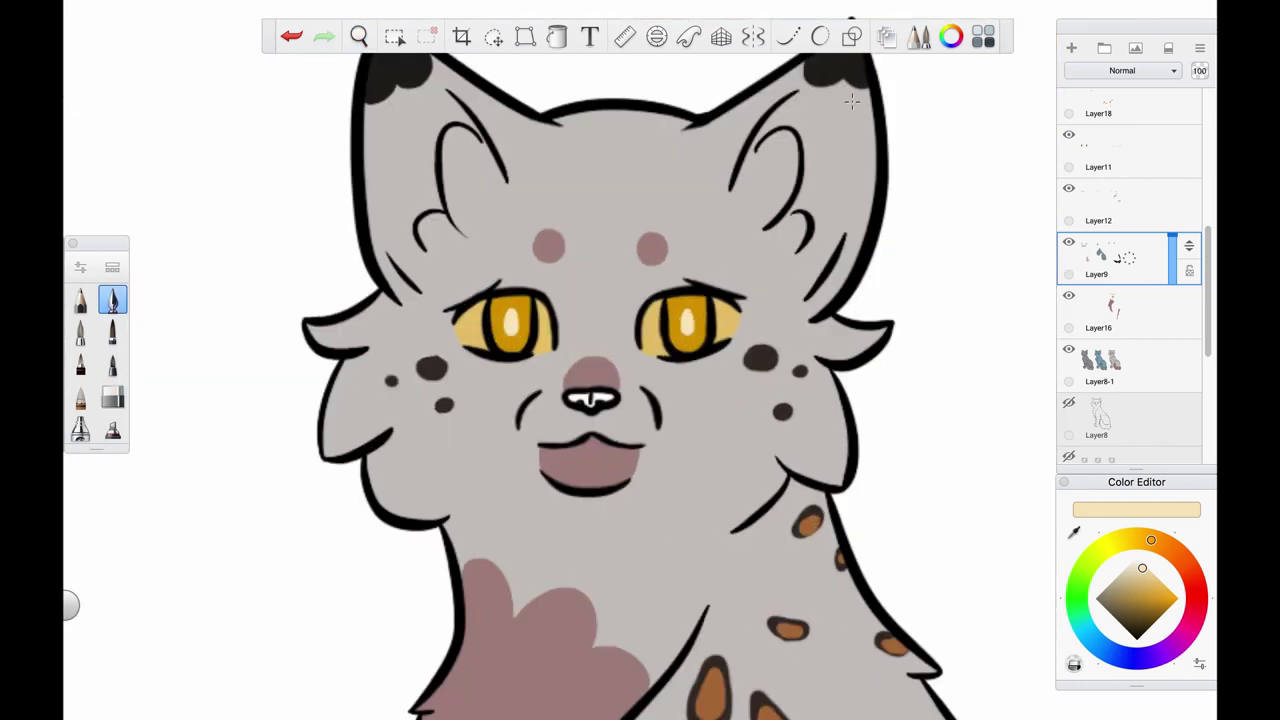
# Step: Paint the cat's nose black
pyautogui.keyDown('alt'); pyautogui.click(594, 443); pyautogui.keyUp('alt')
pyautogui.press('space')
pyautogui.moveTo(594, 443); pyautogui.dragTo(592, 400)
pyautogui.moveTo(552, 370); pyautogui.dragTo(588, 370)
pyautogui.scroll(5, 1130, 280)
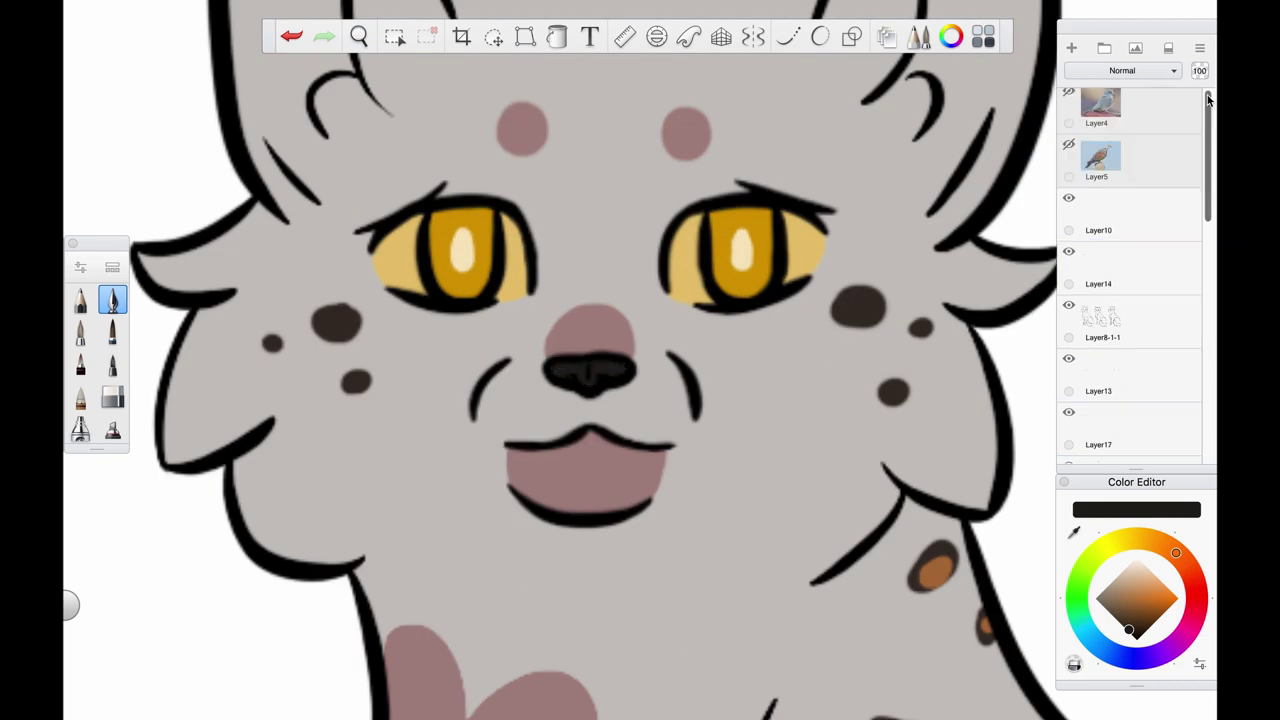
# Step: Paint small white glints on both eyes on Layer14
pyautogui.click(1110, 275)
pyautogui.moveTo(1129, 630); pyautogui.dragTo(1136, 557)
pyautogui.press('space')
pyautogui.moveTo(700, 298)
pyautogui.mouseDown()
pyautogui.moveTo(742, 216)
pyautogui.moveTo(722, 214)
pyautogui.moveTo(760, 210)
pyautogui.mouseUp()
pyautogui.hotkey('ctrl', 'z')
pyautogui.moveTo(728, 228); pyautogui.dragTo(722, 242)
pyautogui.hotkey('ctrl', 'z')
pyautogui.press('[')
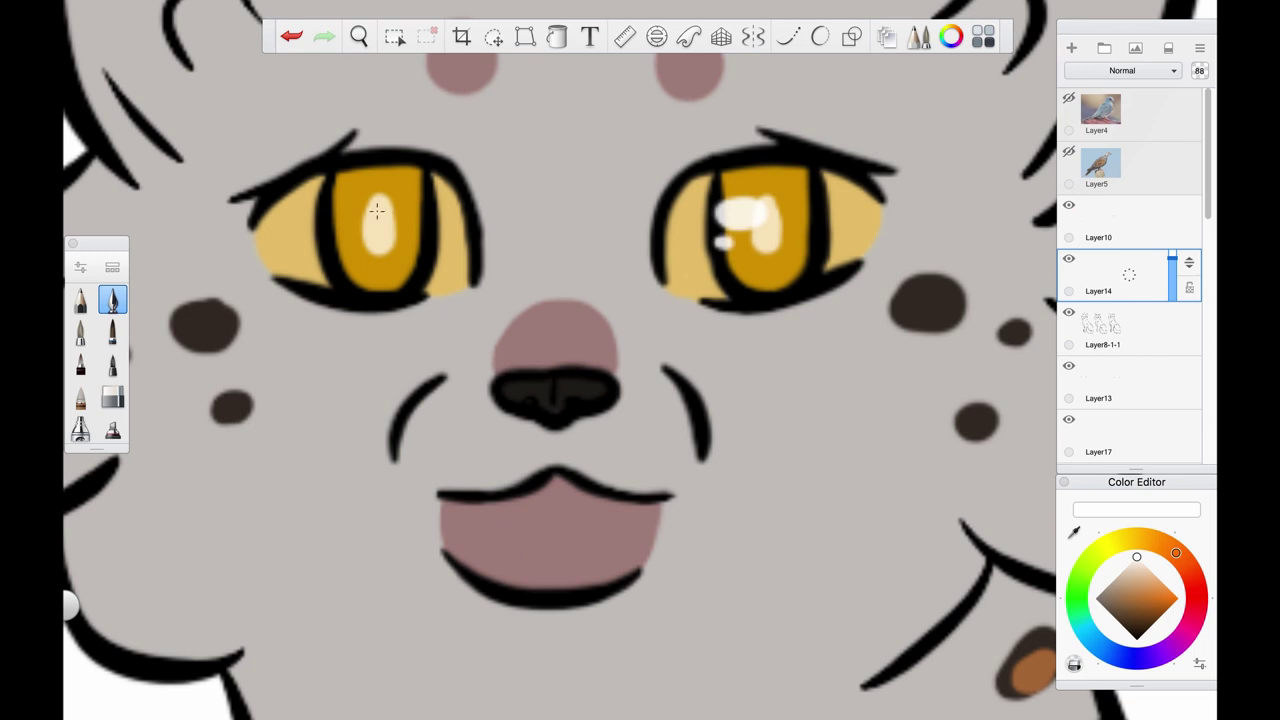
pyautogui.moveTo(377, 210); pyautogui.dragTo(366, 215)
pyautogui.scroll(-5, 335, 242)
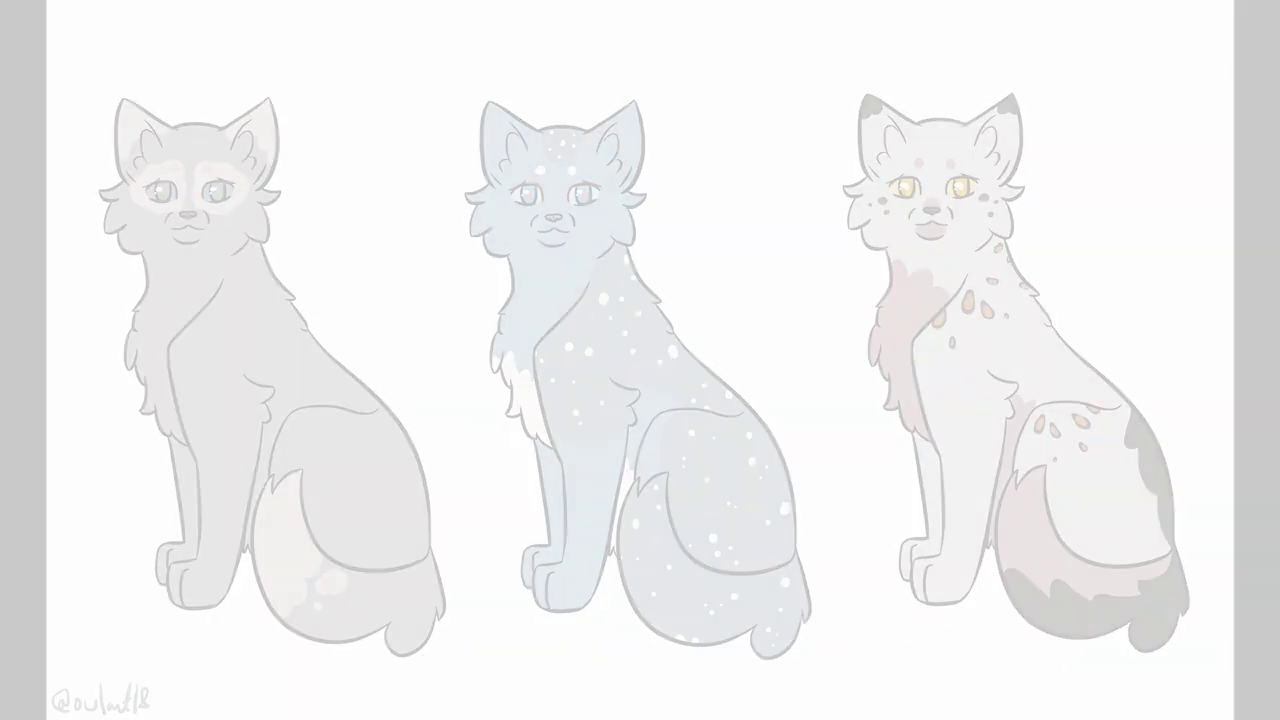